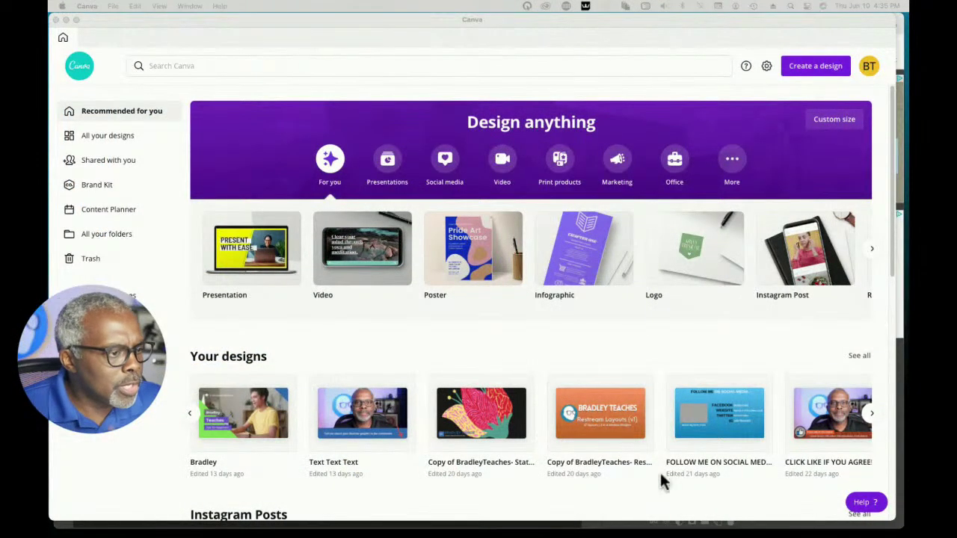
- Open the "Copy of BradleyTeaches- Restream Layouts V01" design and go to page 2 with the blue single-frame layout
{"action": "left_click", "coordinate": [591, 423]}
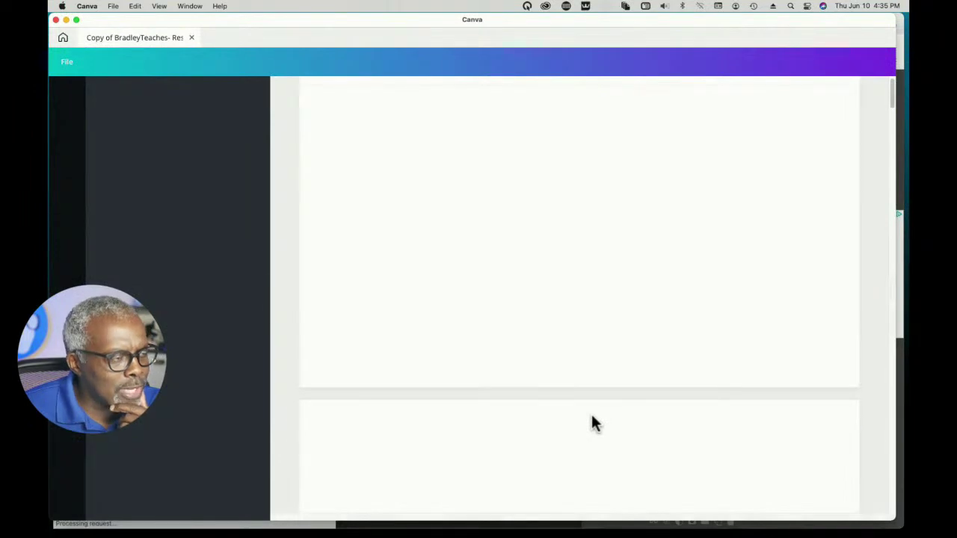
{"action": "scroll", "coordinate": [478, 359], "scroll_direction": "down", "scroll_amount": 3}
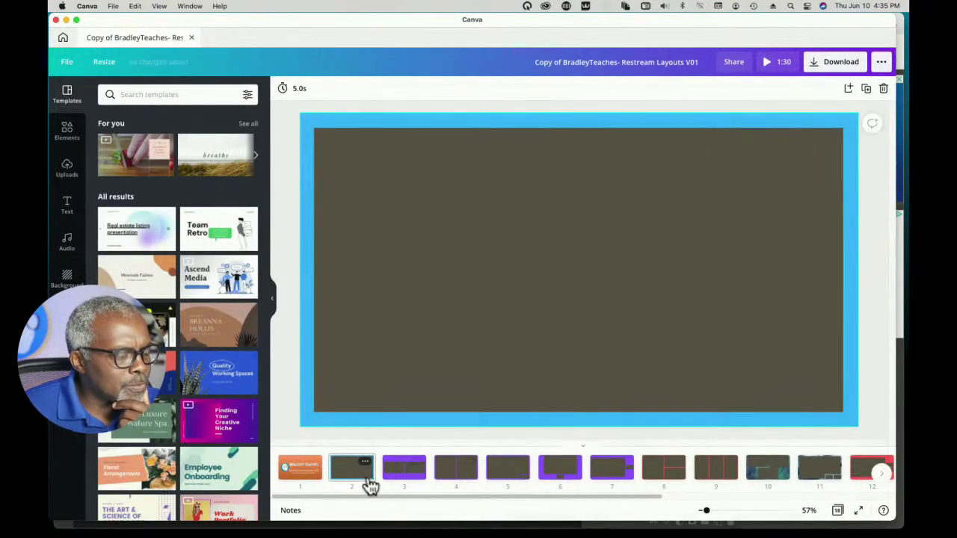
{"action": "left_click", "coordinate": [412, 478]}
{"action": "left_click", "coordinate": [350, 475]}
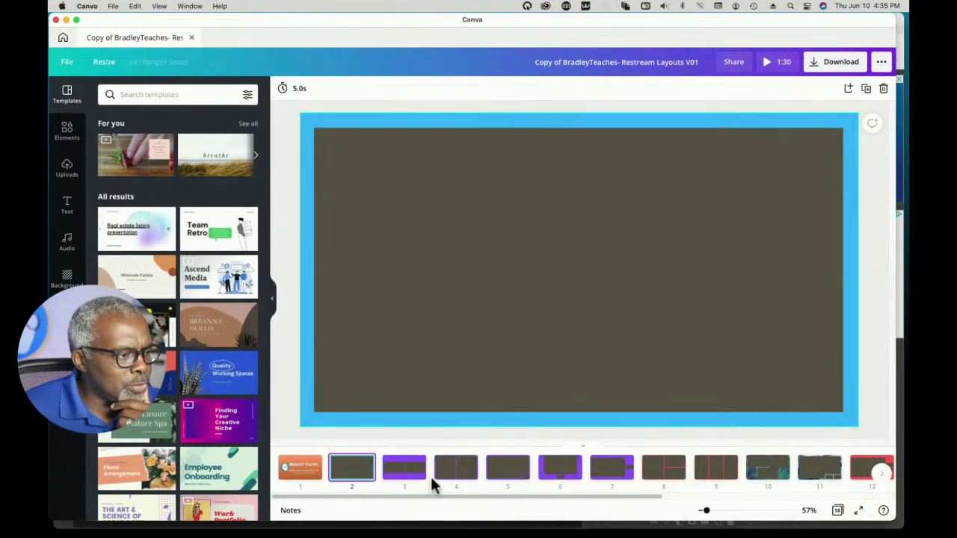
{"action": "left_click", "coordinate": [454, 479]}
{"action": "left_click", "coordinate": [348, 473]}
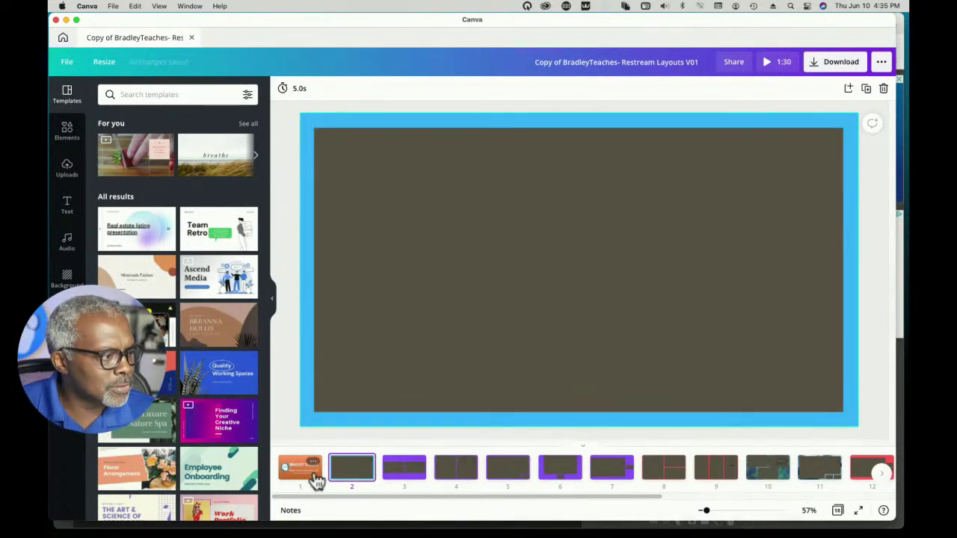
- Select page 2's blue background and search the photo library for "sports"
{"action": "left_click", "coordinate": [356, 413]}
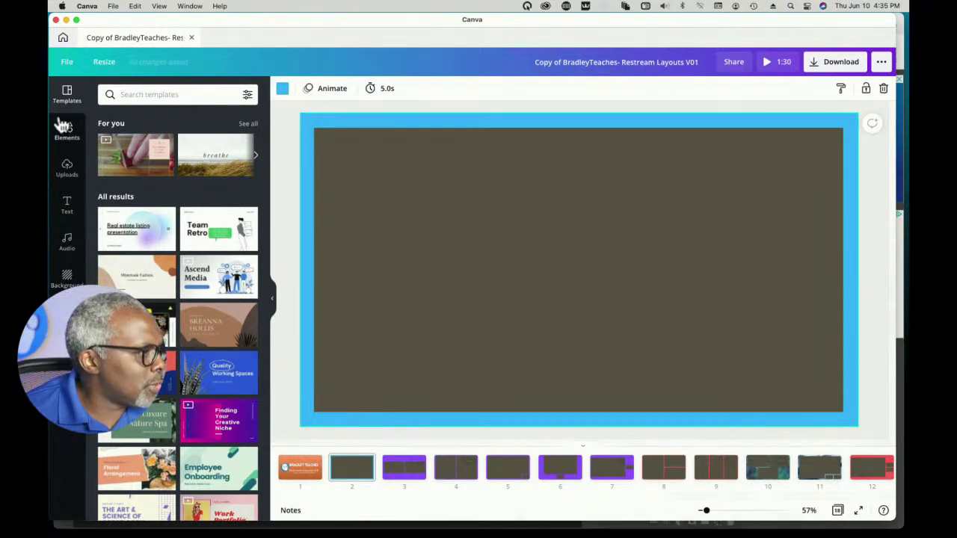
{"action": "left_click", "coordinate": [67, 316]}
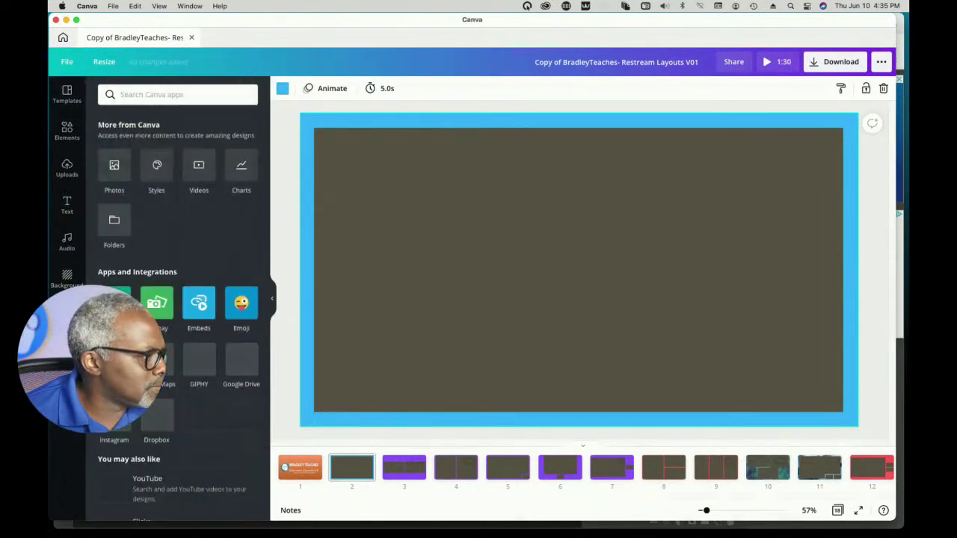
{"action": "left_click", "coordinate": [112, 180]}
{"action": "left_click", "coordinate": [141, 94]}
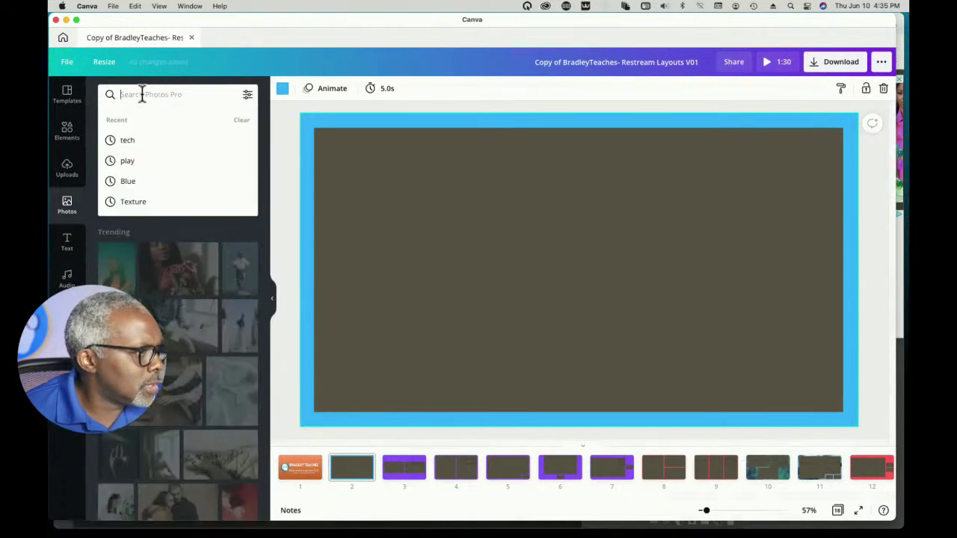
{"action": "type", "text": "sport"}
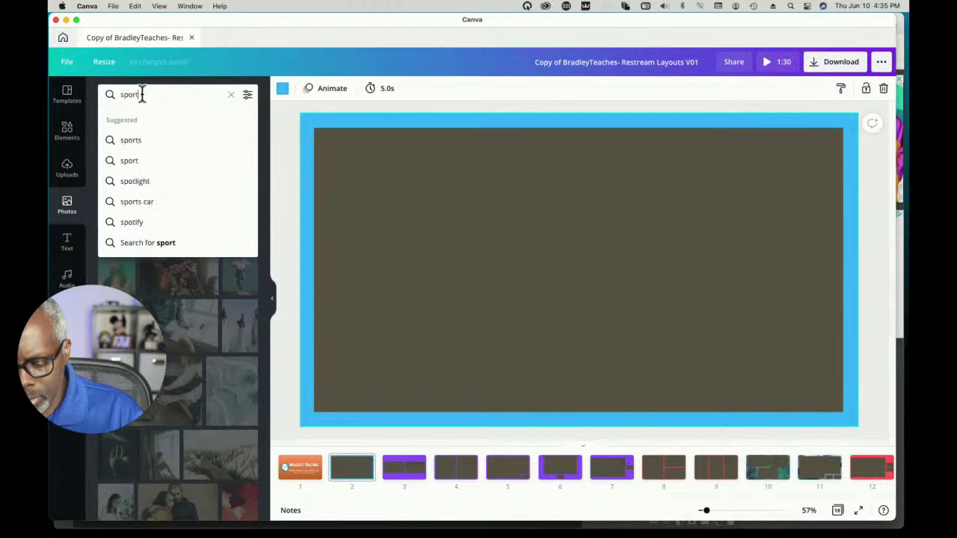
{"action": "type", "text": "s"}
{"action": "key", "text": "Return"}
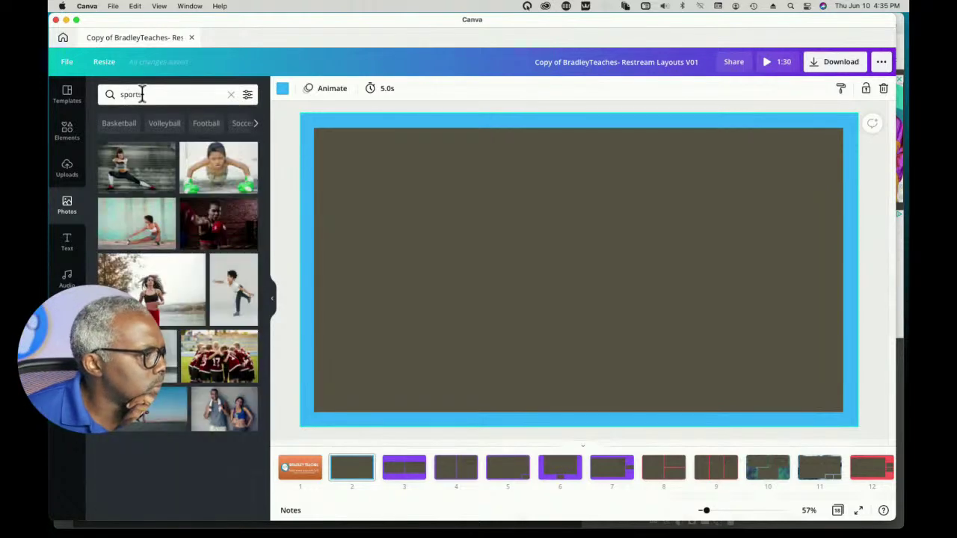
- Set the photo of assorted sports equipment on green grass as page 2's background
{"action": "scroll", "coordinate": [215, 423], "scroll_direction": "down", "scroll_amount": 5}
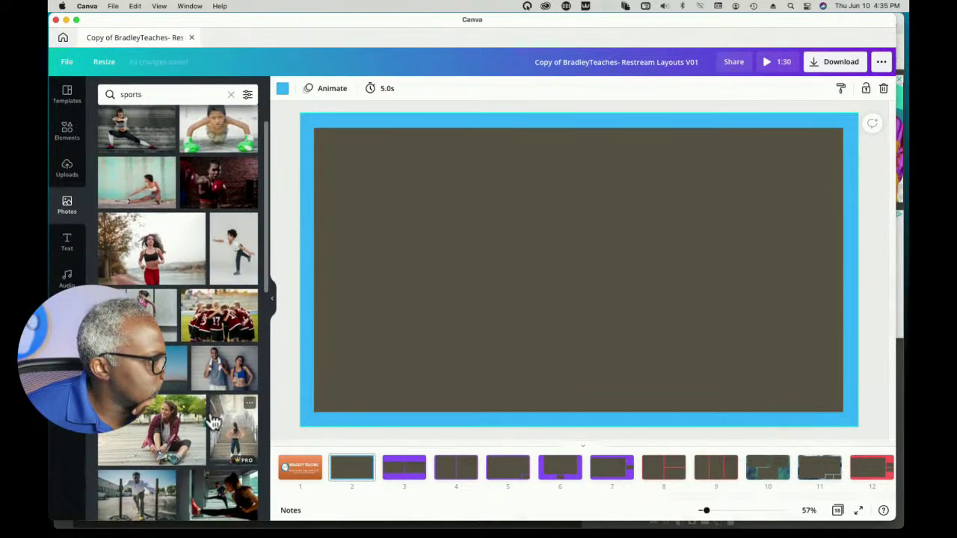
{"action": "scroll", "coordinate": [215, 423], "scroll_direction": "down", "scroll_amount": 1}
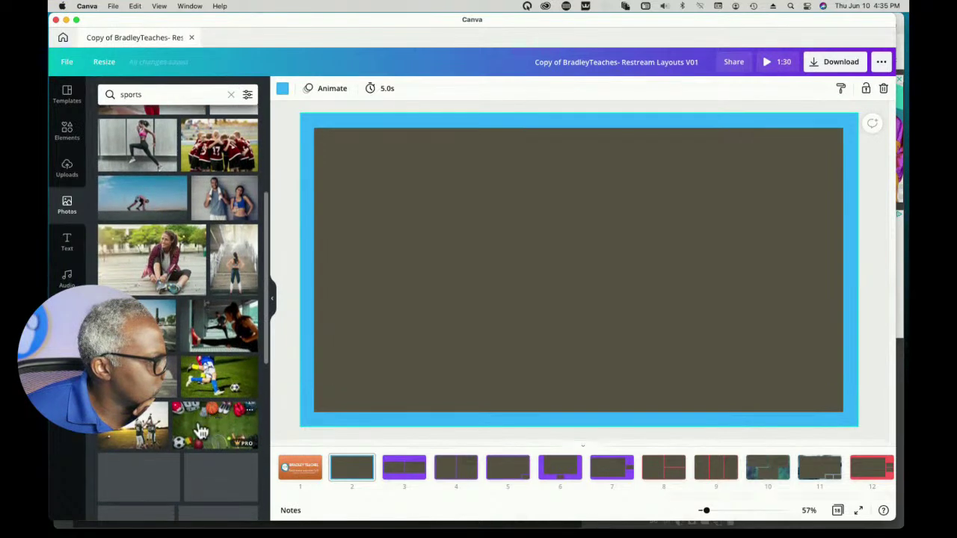
{"action": "left_click_drag", "start_coordinate": [268, 404], "coordinate": [302, 392]}
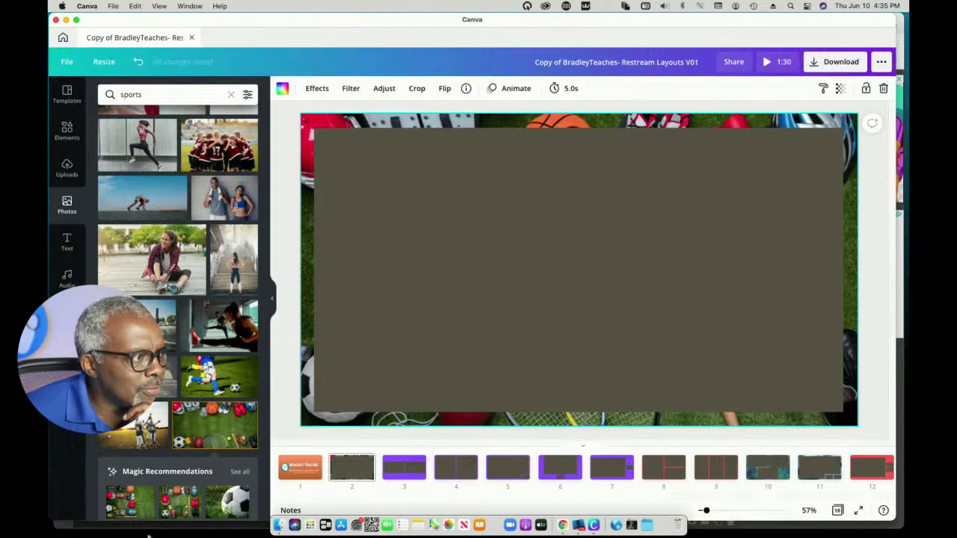
- Set the blur of page 2's background photo to 8 and go to page 3
{"action": "left_click", "coordinate": [384, 90]}
{"action": "left_click_drag", "start_coordinate": [186, 196], "coordinate": [189, 196]}
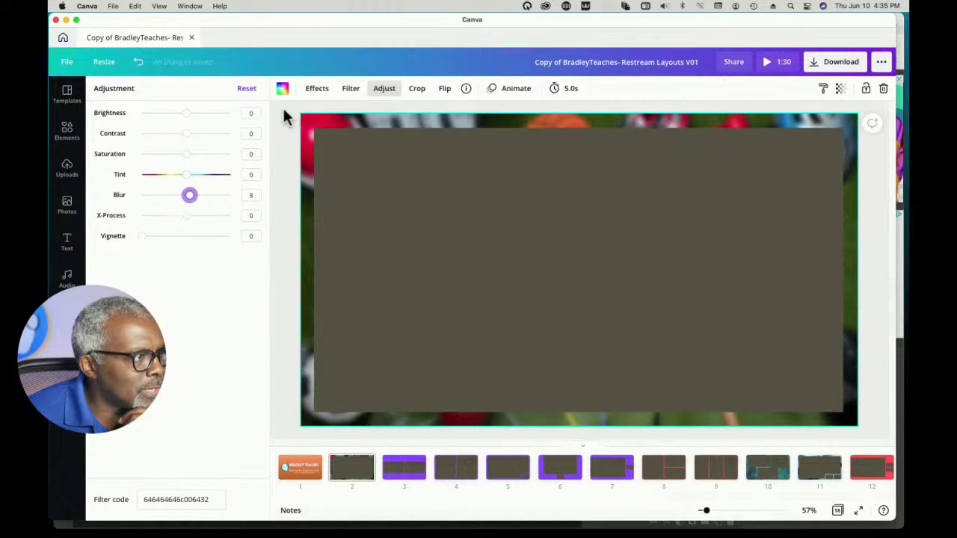
{"action": "left_click", "coordinate": [284, 106]}
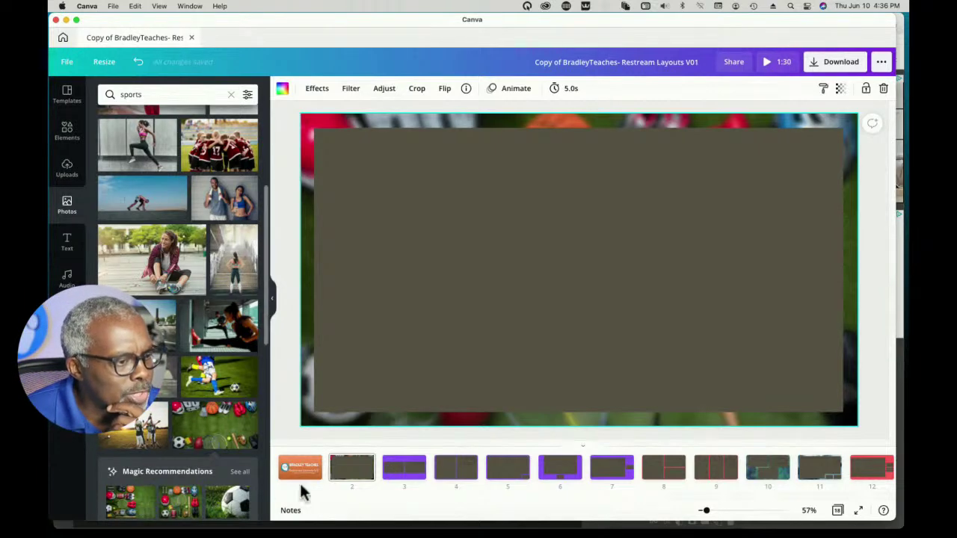
{"action": "left_click", "coordinate": [403, 473]}
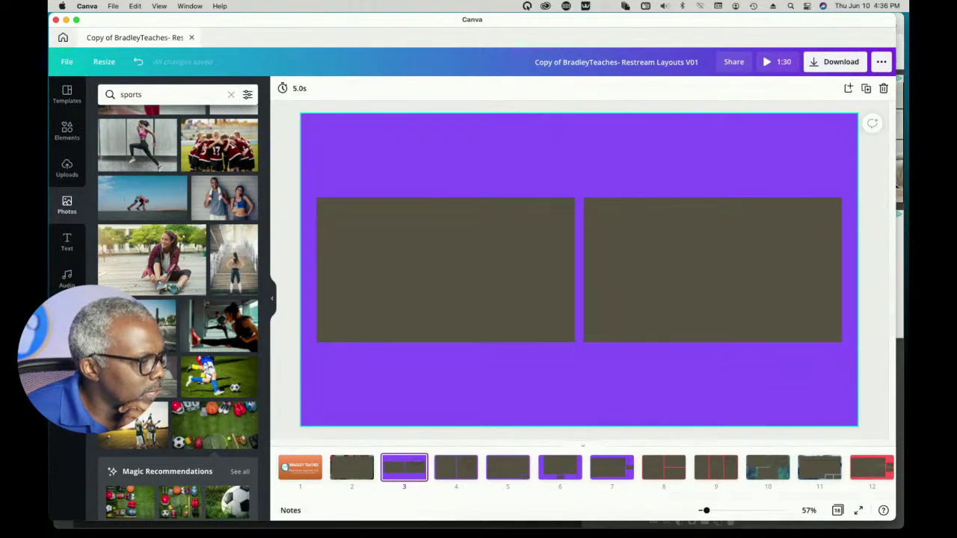
{"action": "left_click", "coordinate": [207, 442]}
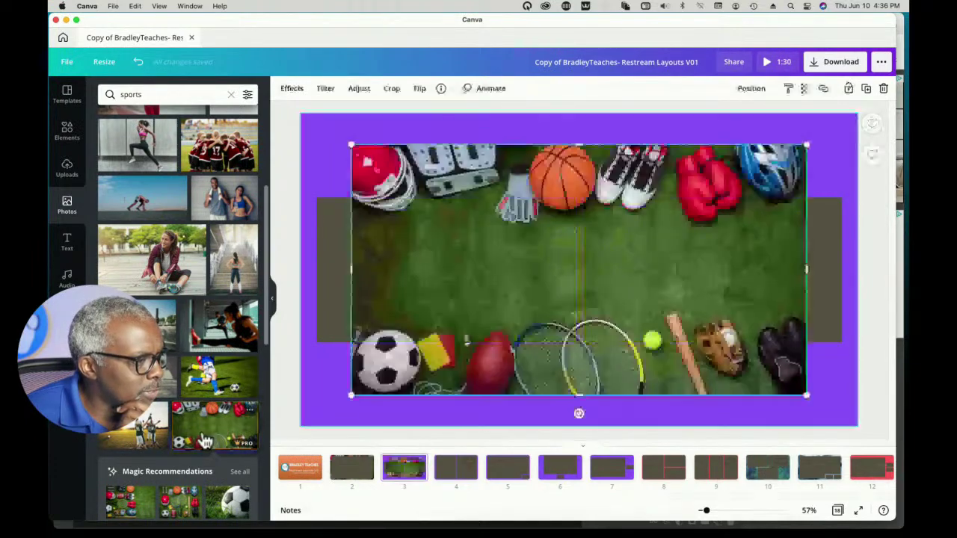
{"action": "left_click_drag", "start_coordinate": [401, 293], "coordinate": [306, 241]}
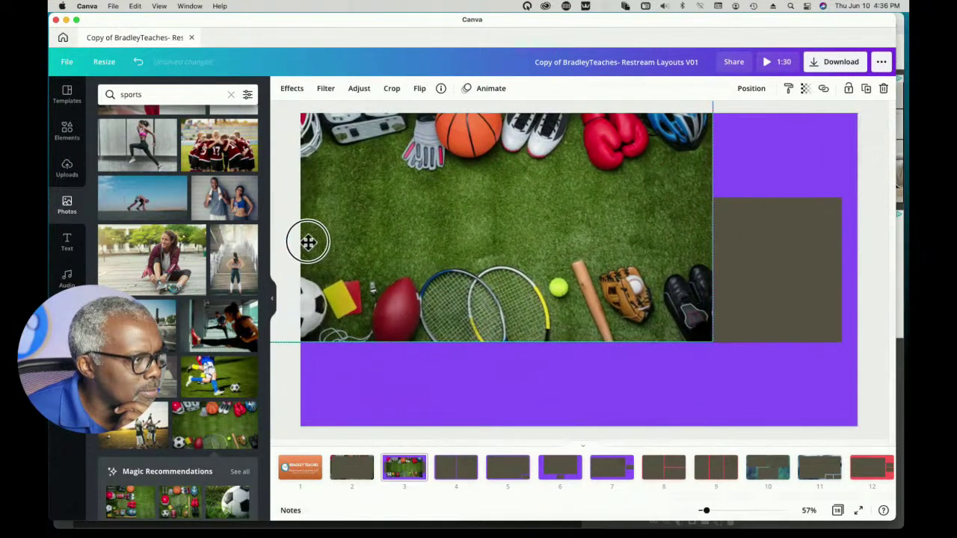
{"action": "key", "text": "Delete"}
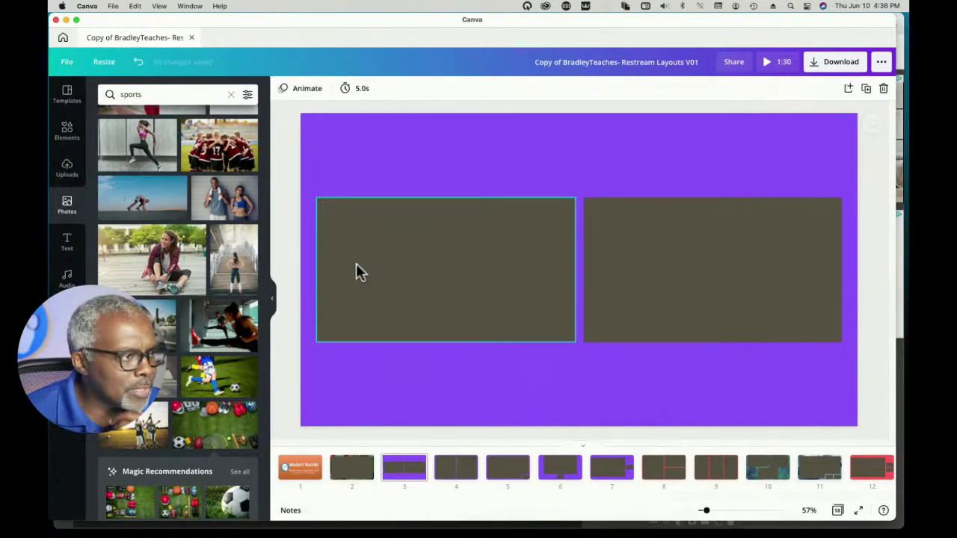
- Set the sports equipment photo as page 3's background and blur it to 6
{"action": "left_click_drag", "start_coordinate": [224, 438], "coordinate": [306, 396]}
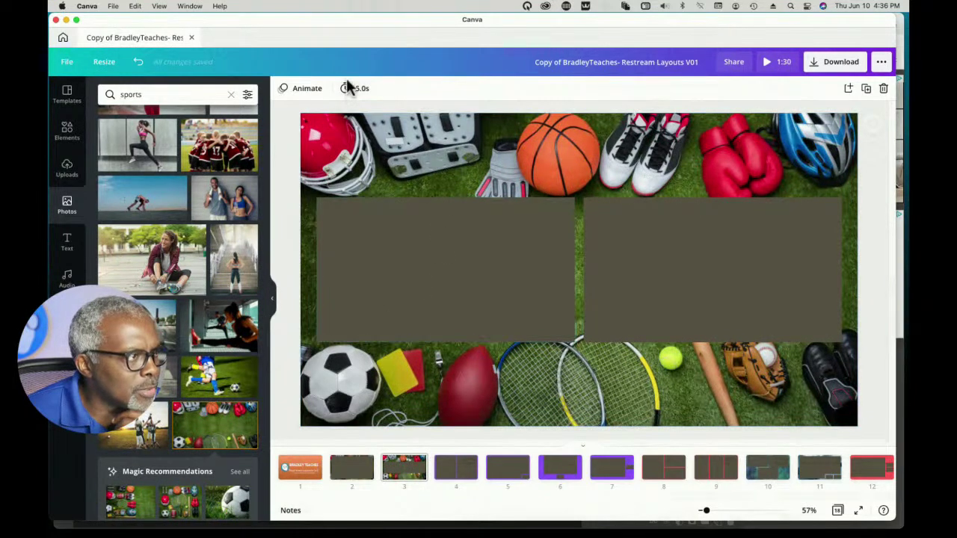
{"action": "left_click", "coordinate": [380, 156]}
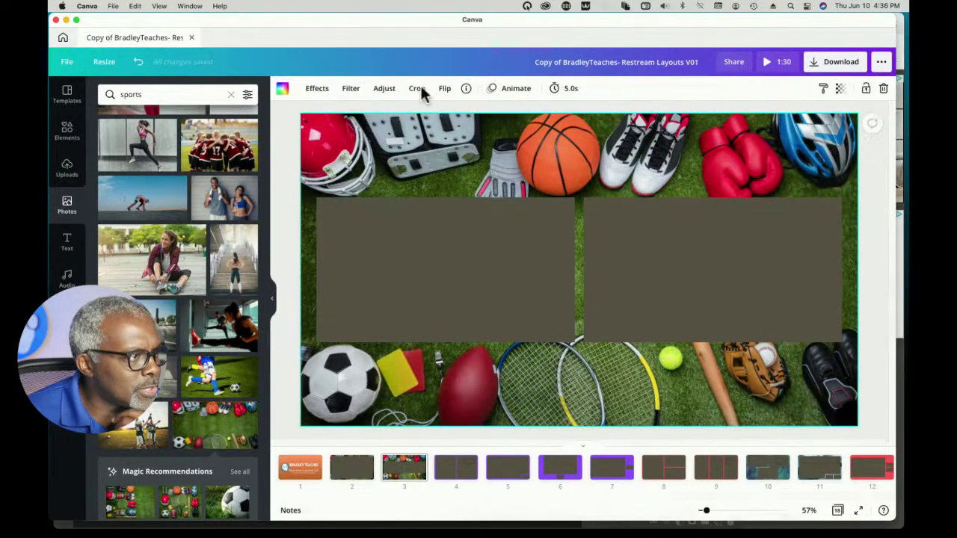
{"action": "left_click", "coordinate": [383, 92]}
{"action": "left_click_drag", "start_coordinate": [184, 196], "coordinate": [190, 199]}
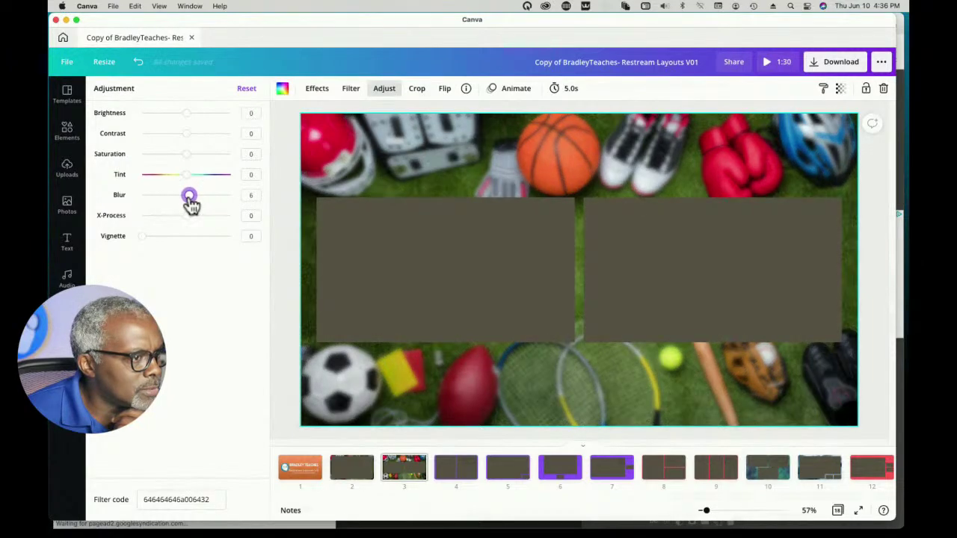
{"action": "left_click", "coordinate": [282, 140]}
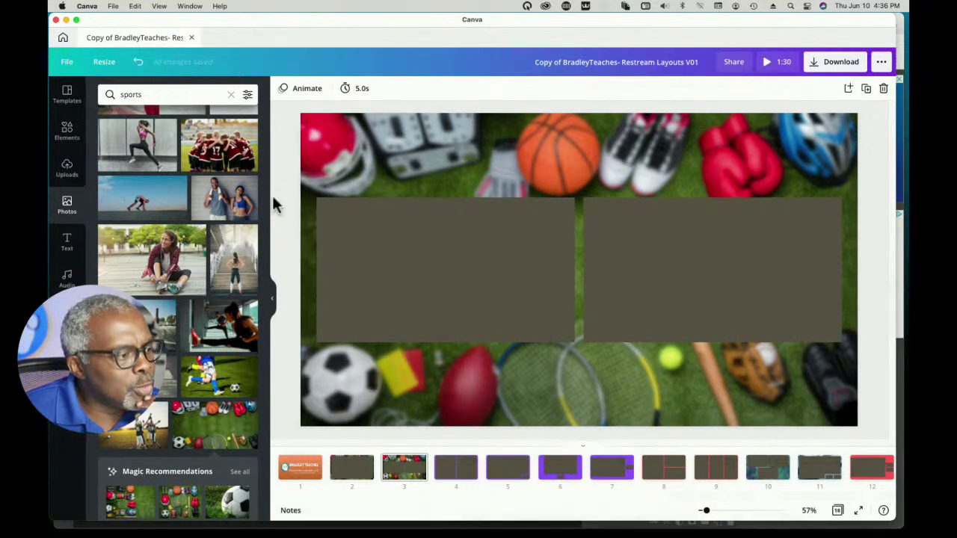
- Duplicate page 3 twice so there are three copies of the two-frame sports layout
{"action": "left_click", "coordinate": [397, 477]}
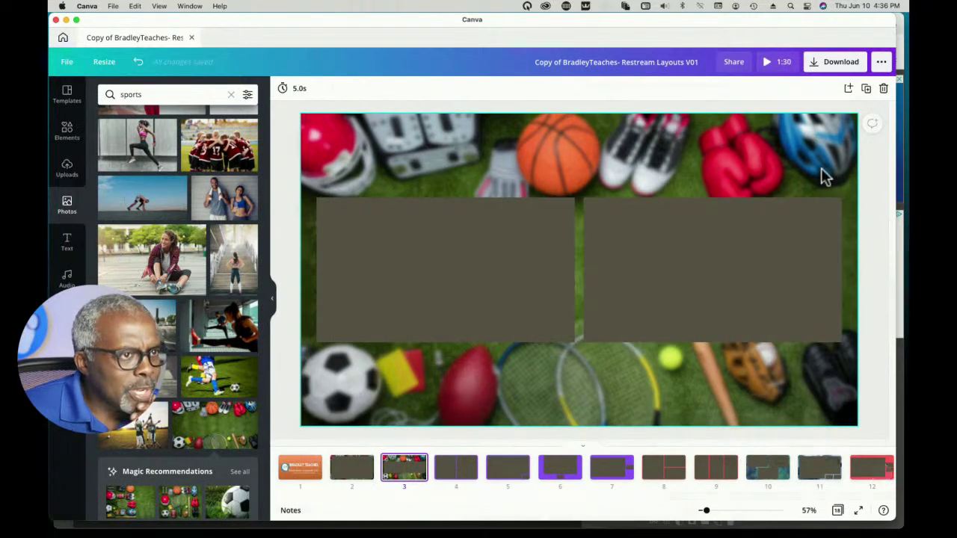
{"action": "left_click", "coordinate": [868, 93]}
{"action": "left_click", "coordinate": [867, 93]}
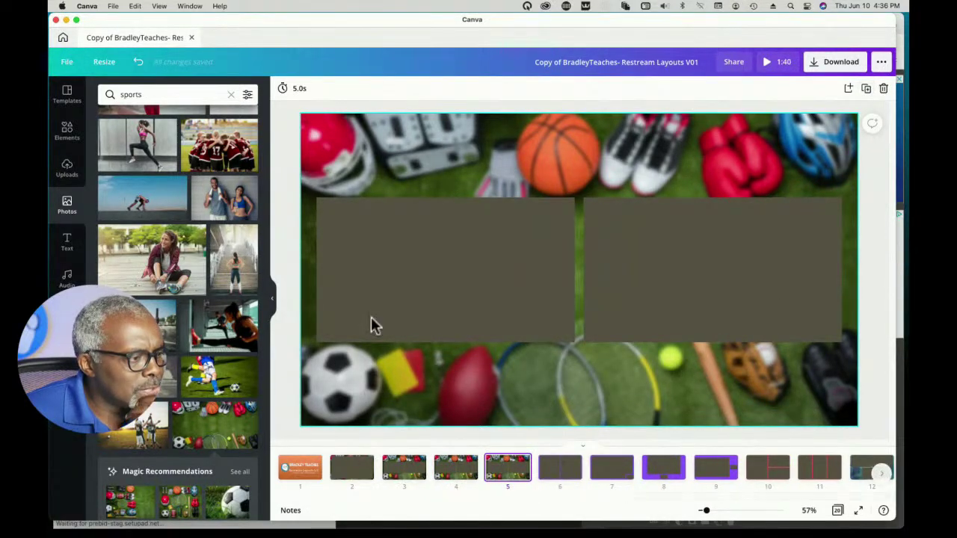
- Add a square to page 5 and reshape it into a thin horizontal bar overlapping the left frame's lower edge
{"action": "left_click", "coordinate": [67, 133]}
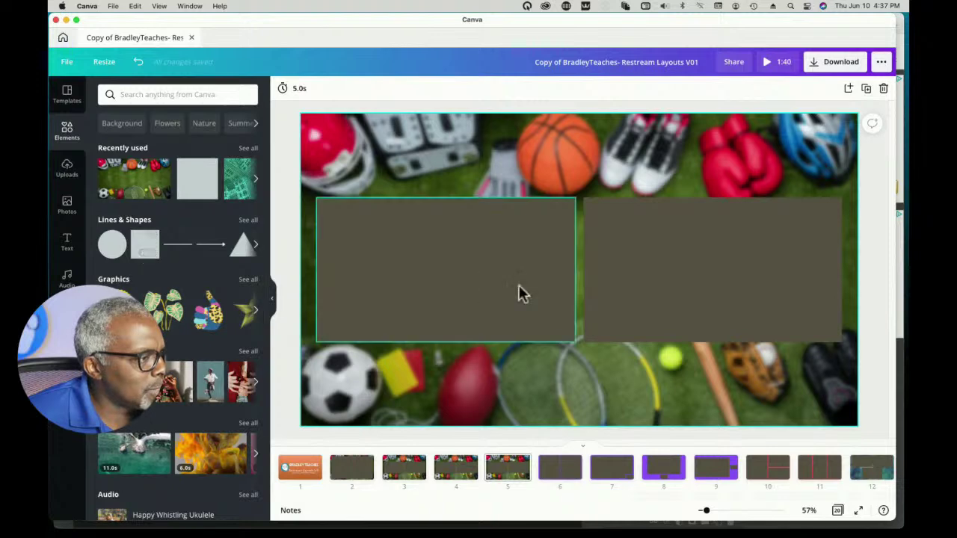
{"action": "left_click", "coordinate": [146, 251]}
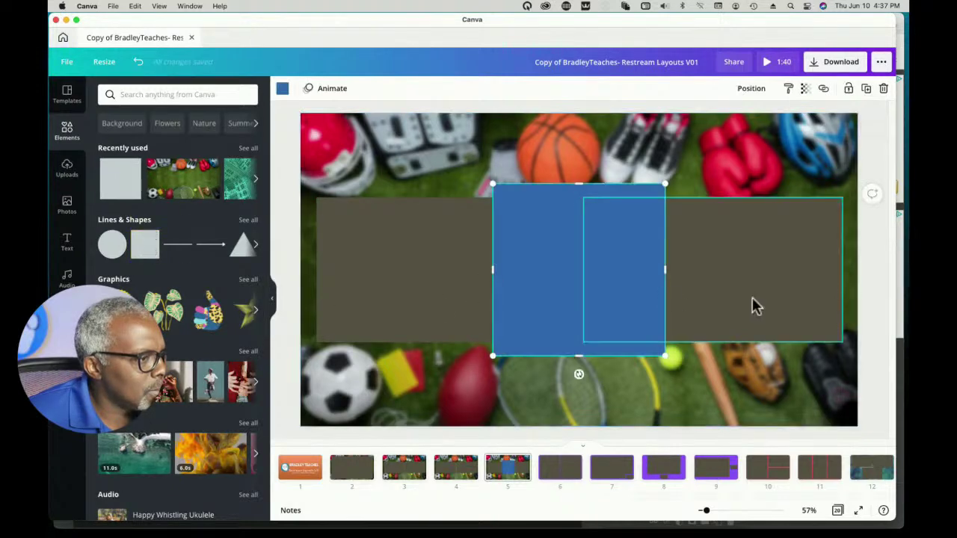
{"action": "left_click_drag", "start_coordinate": [536, 277], "coordinate": [378, 284]}
{"action": "left_click_drag", "start_coordinate": [409, 187], "coordinate": [391, 338]}
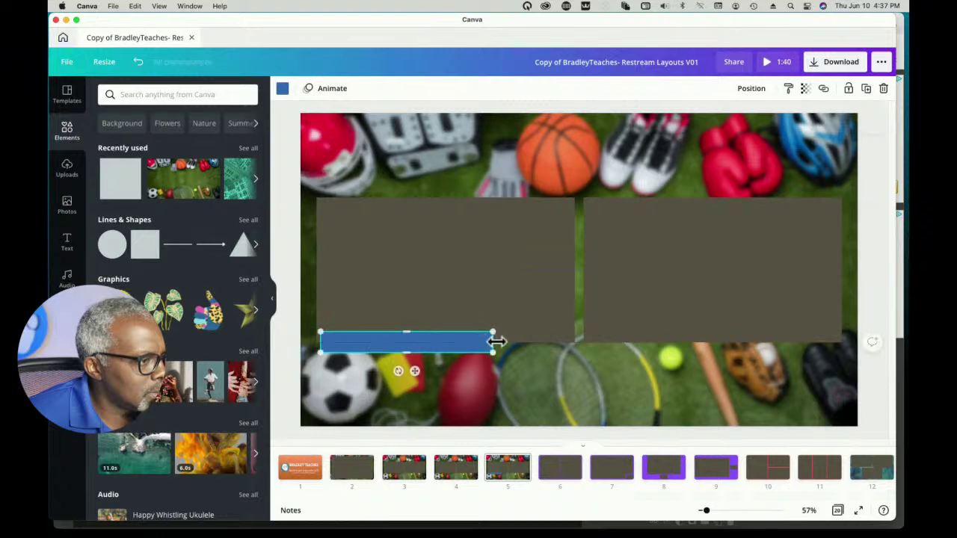
{"action": "left_click_drag", "start_coordinate": [493, 344], "coordinate": [502, 343]}
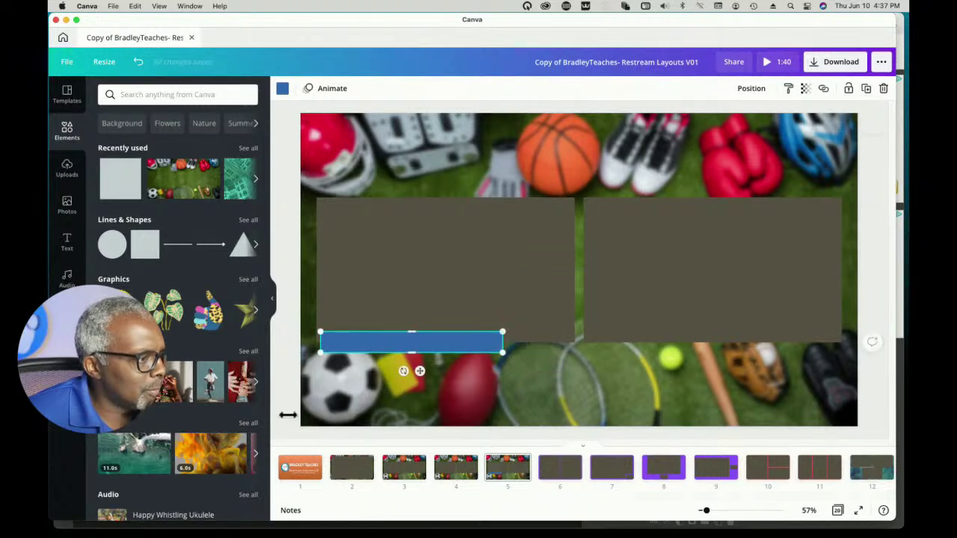
- Change the bar's fill to the yellow default color and deselect it
{"action": "left_click", "coordinate": [282, 90]}
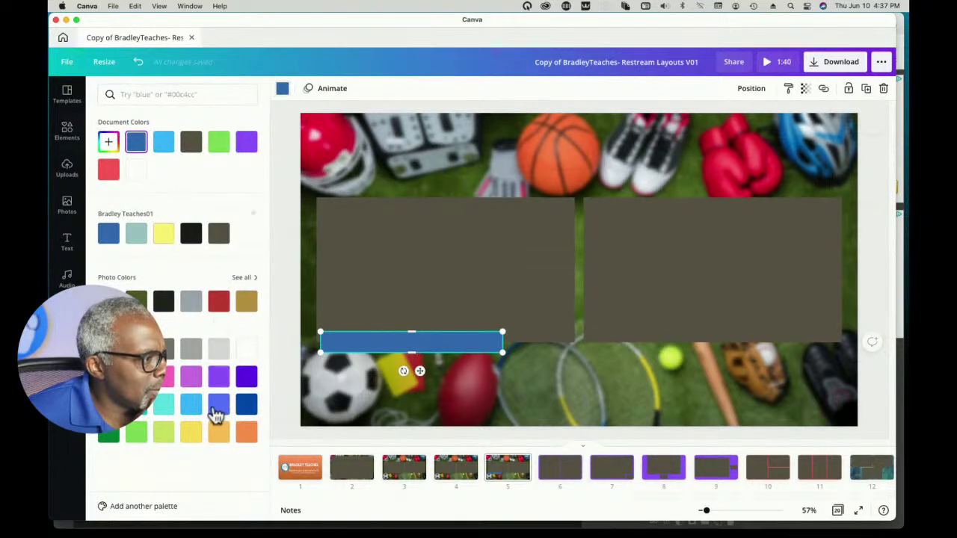
{"action": "left_click", "coordinate": [189, 433]}
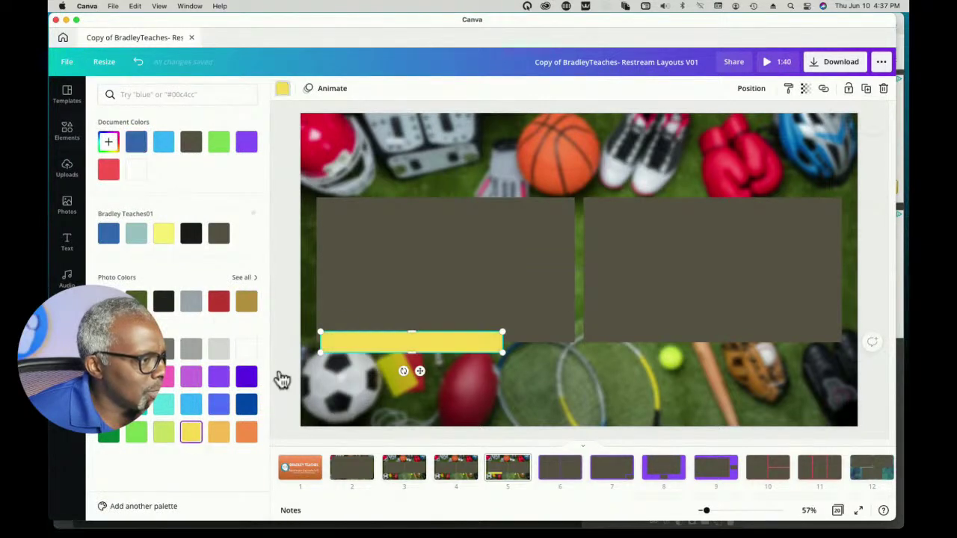
{"action": "left_click", "coordinate": [429, 249]}
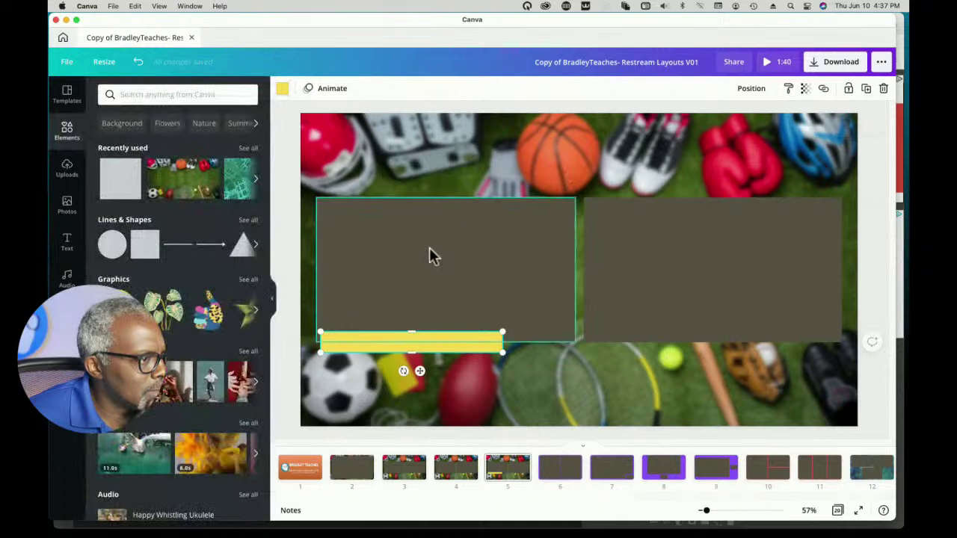
{"action": "left_click", "coordinate": [387, 368]}
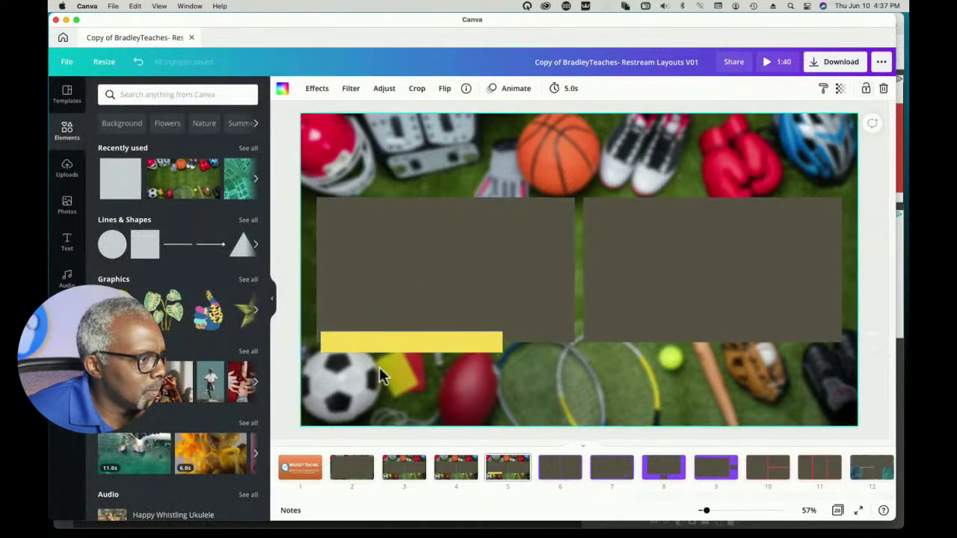
{"action": "left_click", "coordinate": [415, 349]}
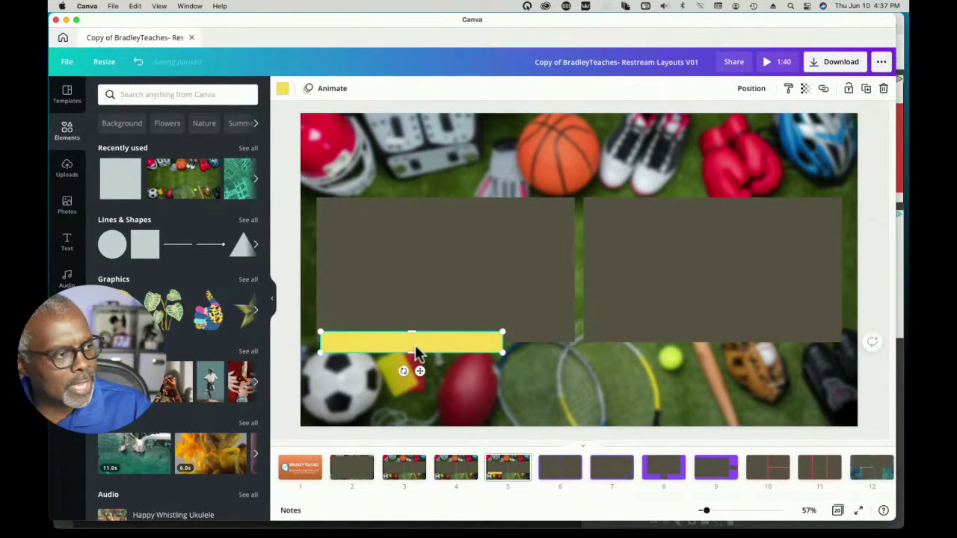
{"action": "type", "text": "HTTPS://WWW.BRANDCANDY.PRO/HOME"}
{"action": "left_click", "coordinate": [421, 127]}
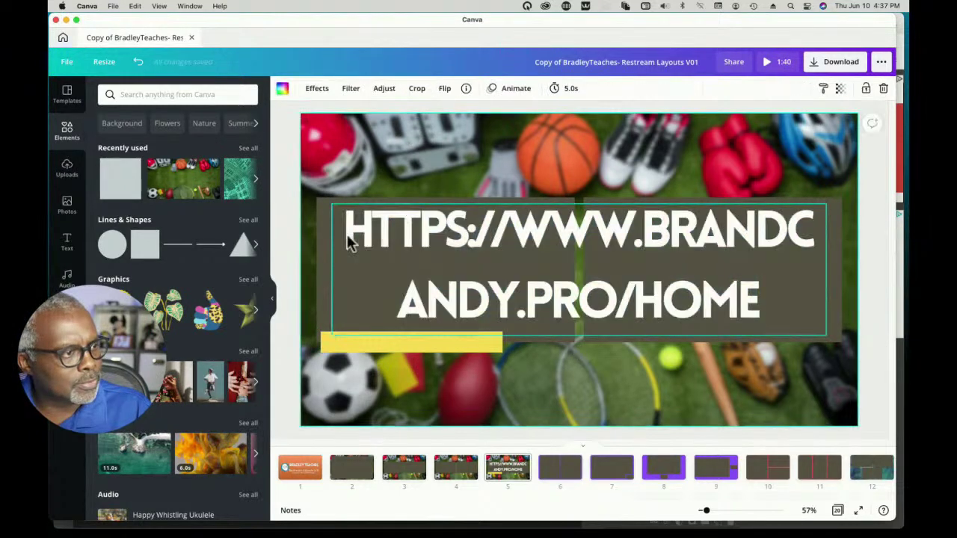
{"action": "left_click", "coordinate": [367, 235]}
{"action": "key", "text": "Delete"}
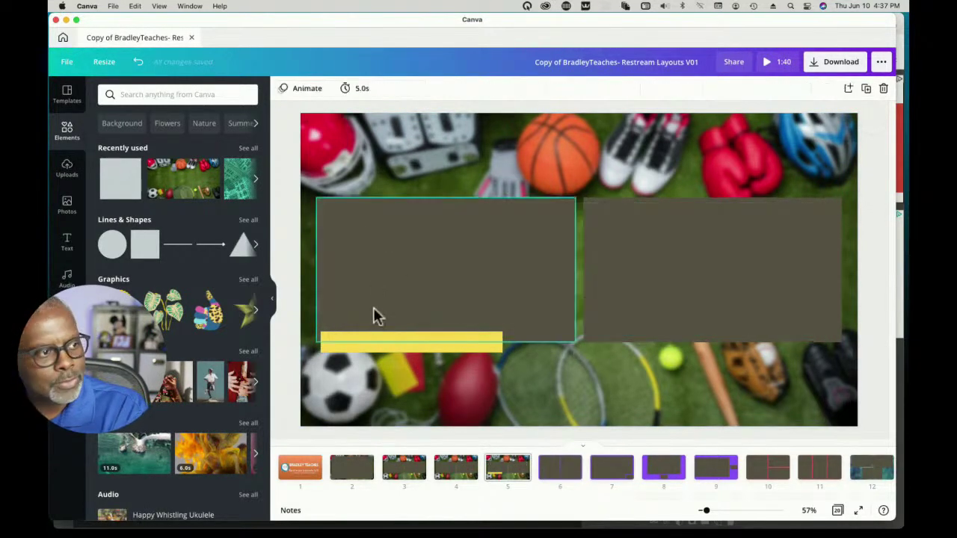
- Duplicate the yellow bar on page 5, stack the copy directly above the original, and make the lower bar thinner
{"action": "left_click", "coordinate": [386, 346]}
{"action": "left_click_drag", "start_coordinate": [386, 349], "coordinate": [393, 353]}
{"action": "left_click_drag", "start_coordinate": [387, 306], "coordinate": [392, 320]}
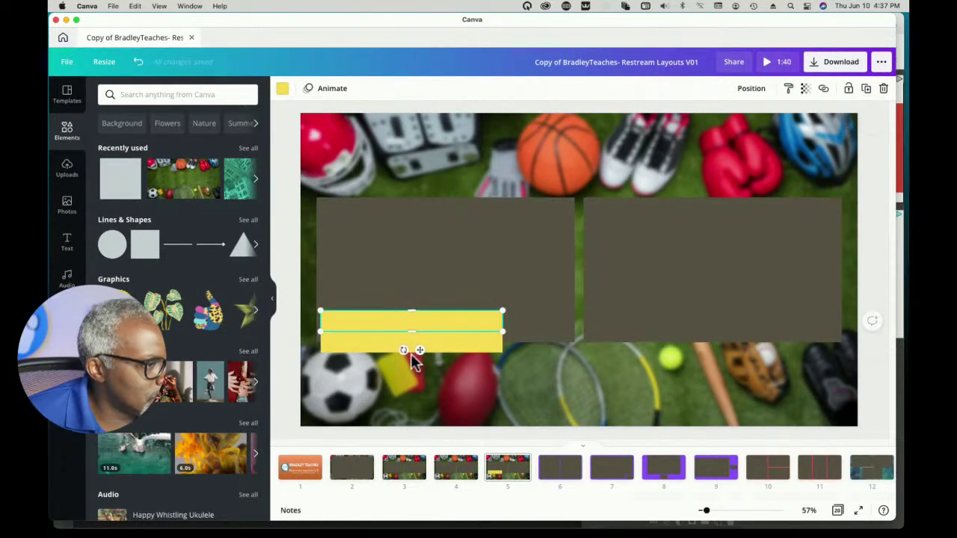
{"action": "left_click", "coordinate": [475, 349]}
{"action": "left_click_drag", "start_coordinate": [405, 353], "coordinate": [409, 345]}
{"action": "left_click", "coordinate": [398, 317]}
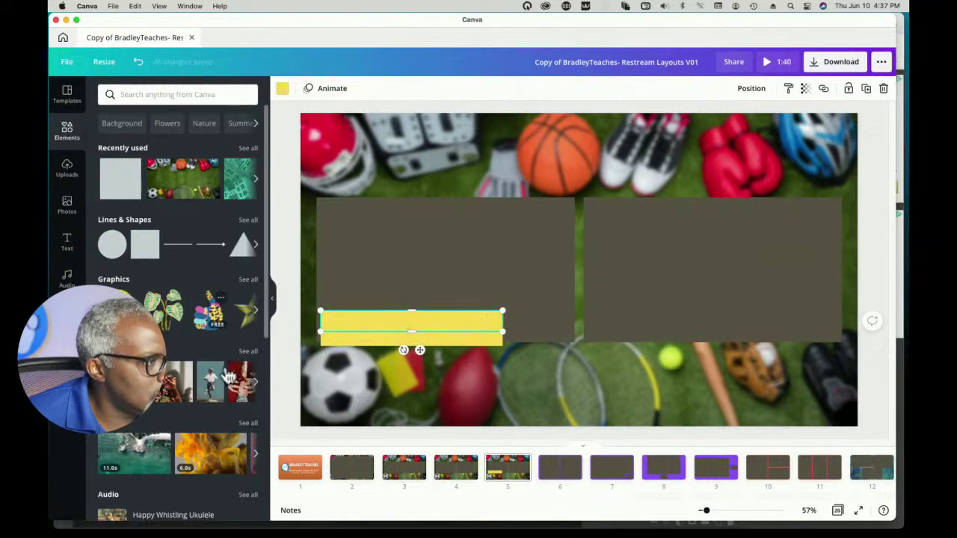
{"action": "left_click", "coordinate": [400, 247]}
- Change the lower bar's fill to white
{"action": "left_click", "coordinate": [402, 338]}
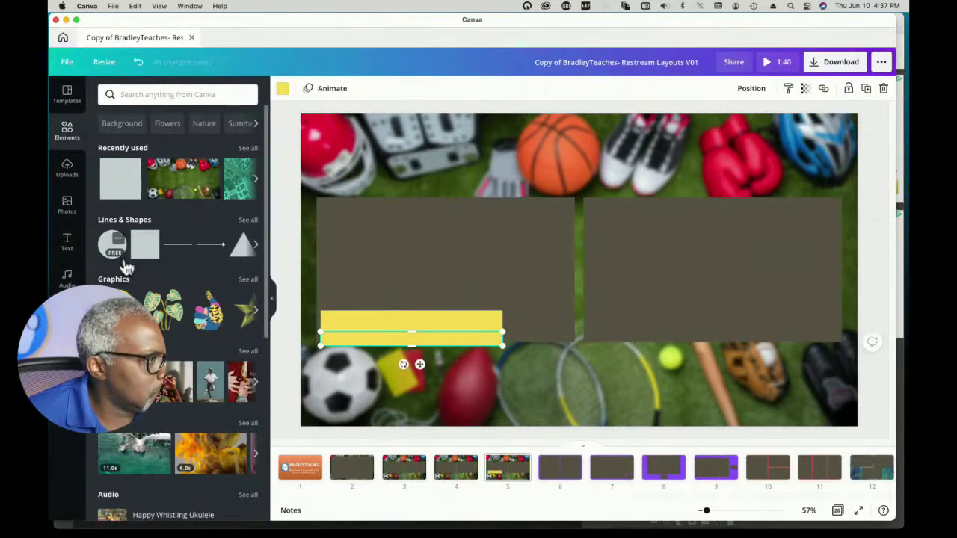
{"action": "left_click", "coordinate": [282, 90]}
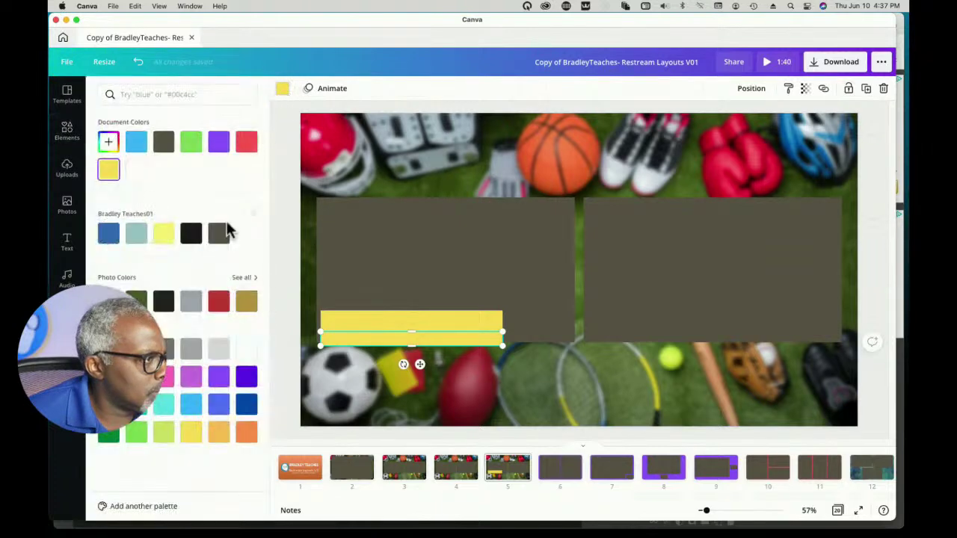
{"action": "left_click", "coordinate": [109, 142]}
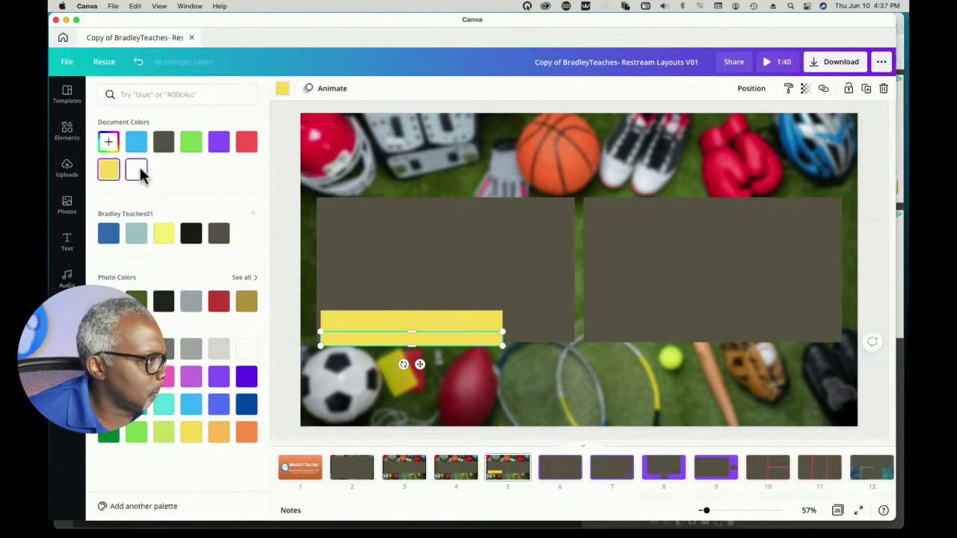
{"action": "left_click", "coordinate": [139, 172]}
{"action": "left_click", "coordinate": [444, 363]}
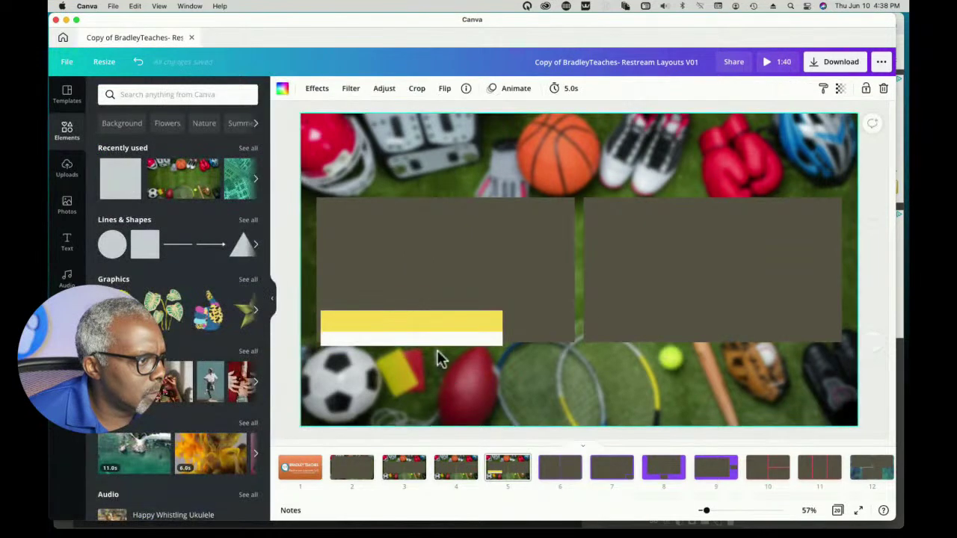
- Group the yellow bar and the white bar on page 5 into one name bar
{"action": "left_click", "coordinate": [441, 319]}
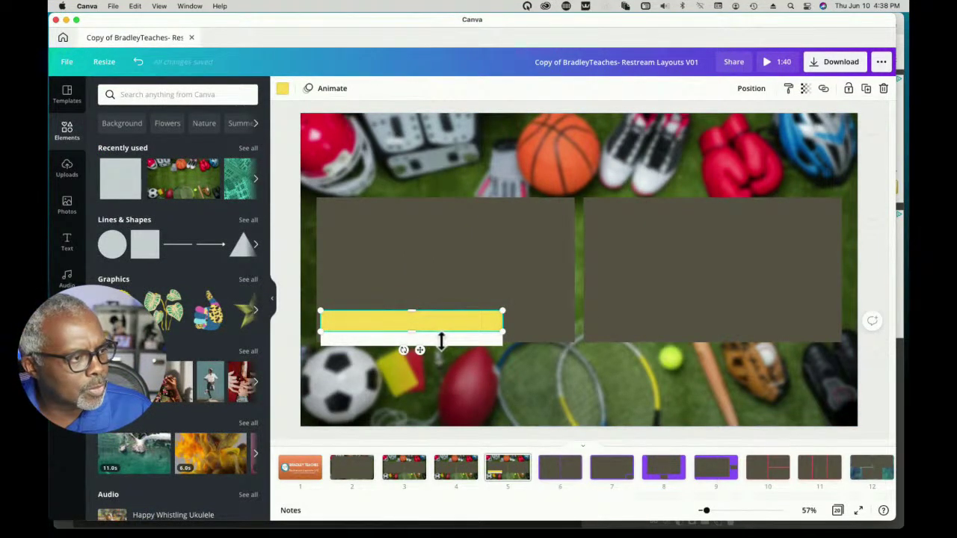
{"action": "left_click", "coordinate": [399, 359]}
{"action": "left_click", "coordinate": [389, 338]}
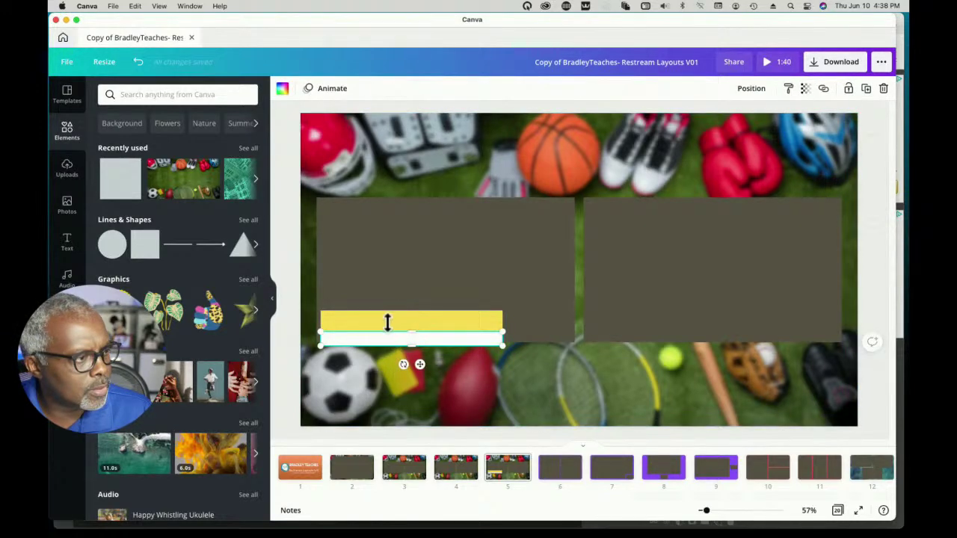
{"action": "left_click", "coordinate": [369, 310]}
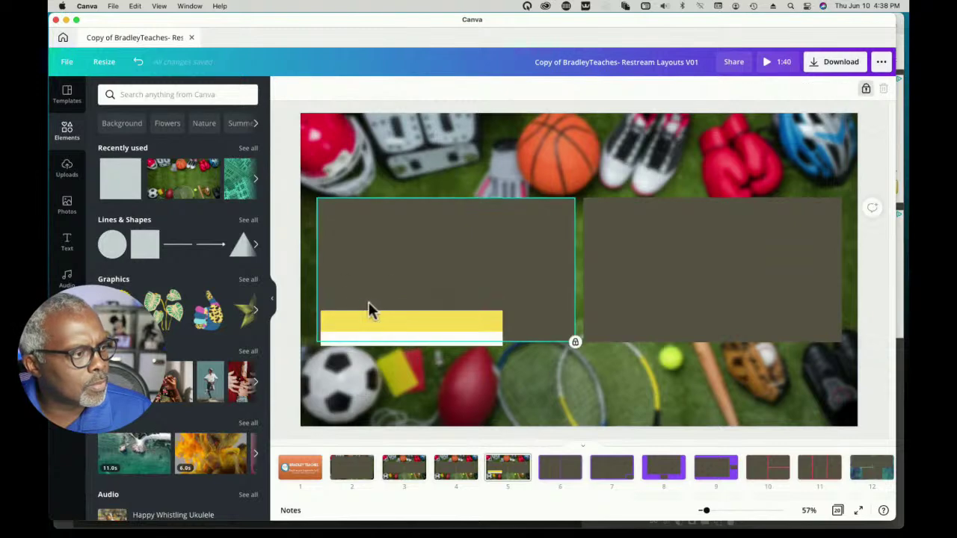
{"action": "left_click", "coordinate": [347, 326]}
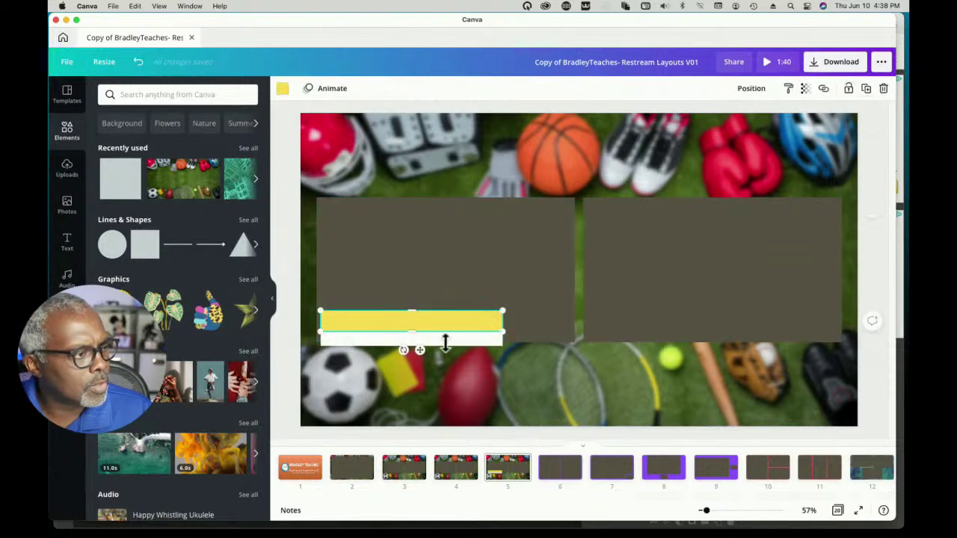
{"action": "left_click", "coordinate": [498, 342], "text": "shift"}
{"action": "left_click", "coordinate": [713, 91]}
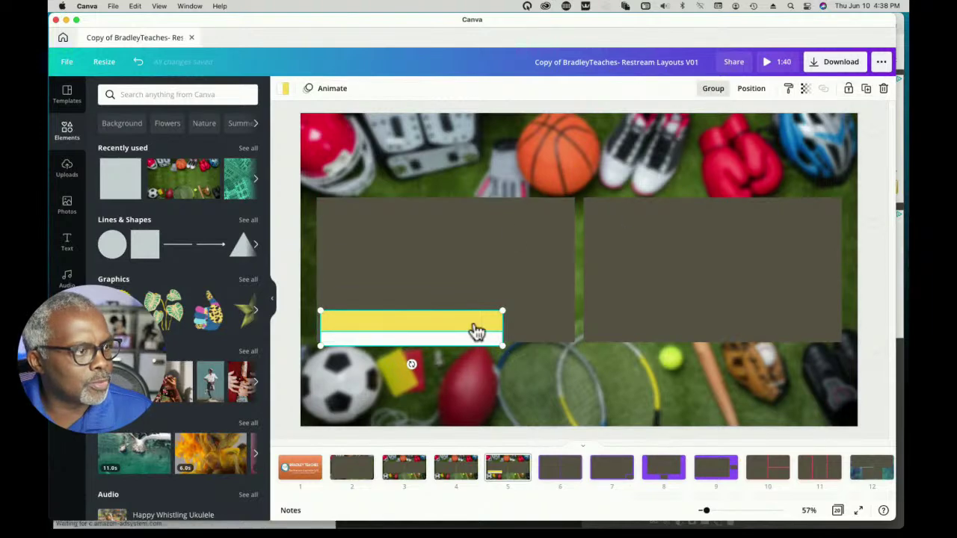
- Move the grouped name bar slightly down so it overlaps the left frame's lower edge
{"action": "key", "text": "shift+Down"}
{"action": "key", "text": "shift+Down"}
{"action": "key", "text": "shift+Down"}
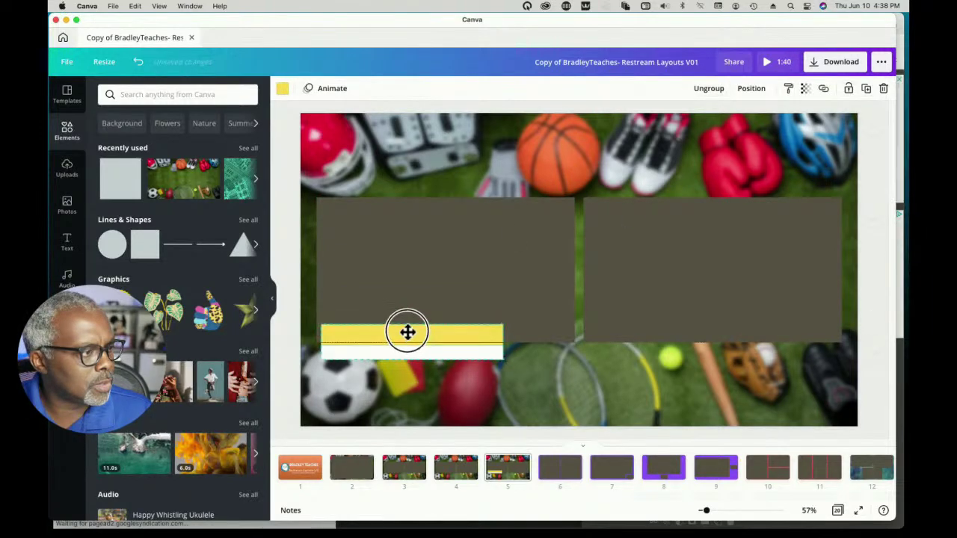
{"action": "left_click", "coordinate": [525, 393]}
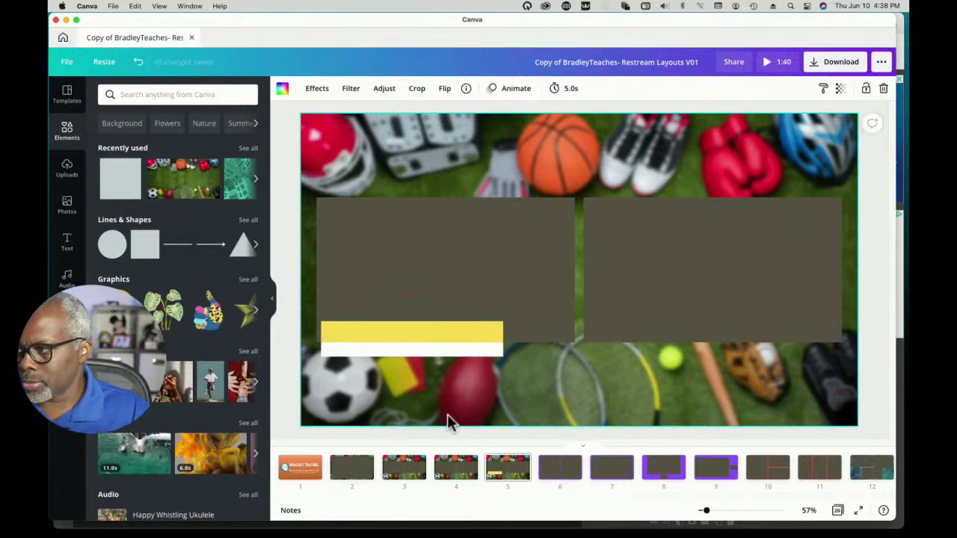
- Copy the grouped name bar onto the right frame's lower edge, level with the left one
{"action": "left_click", "coordinate": [379, 342]}
{"action": "left_click_drag", "start_coordinate": [379, 344], "coordinate": [663, 339]}
{"action": "left_click", "coordinate": [629, 172]}
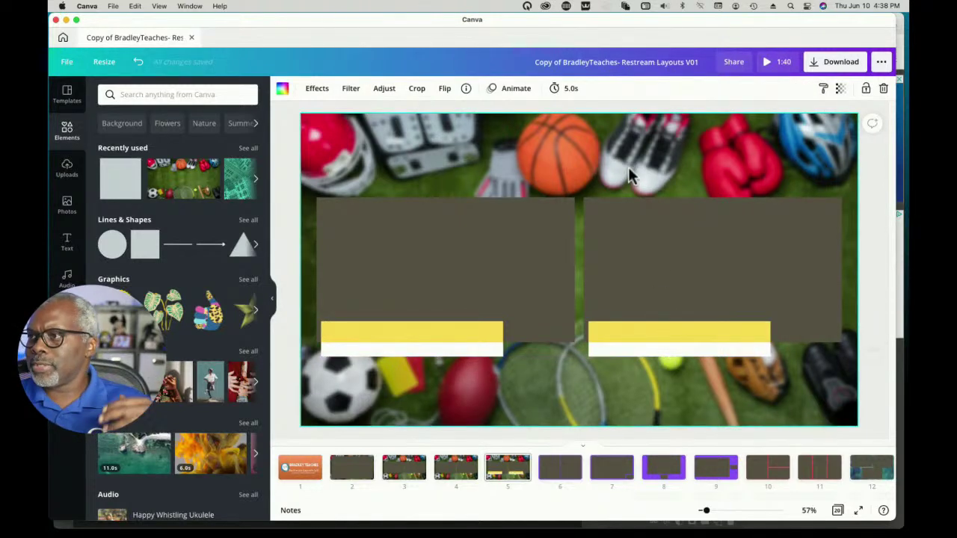
- Duplicate page 5 and place a small yellow circle above the left frame in the new page's upper-left corner
{"action": "left_click", "coordinate": [512, 473]}
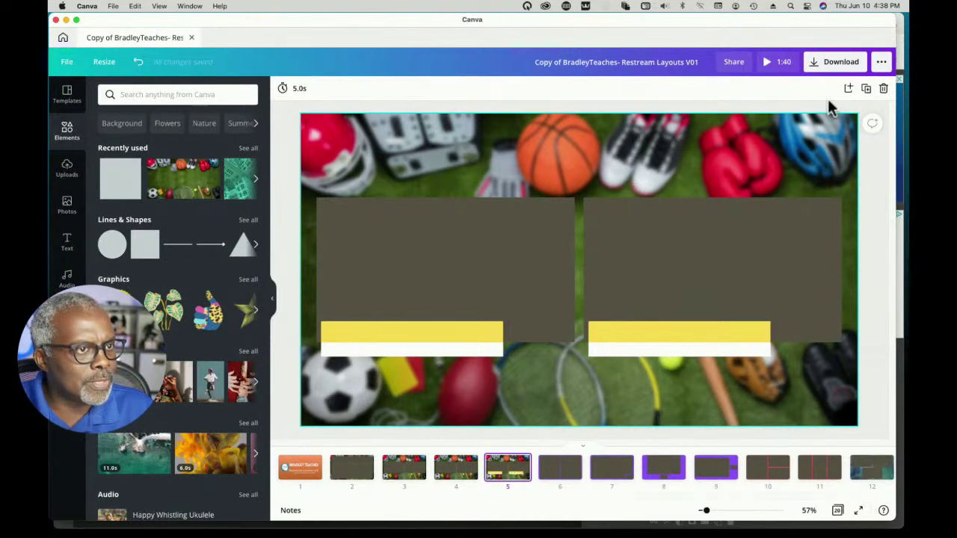
{"action": "left_click", "coordinate": [866, 88]}
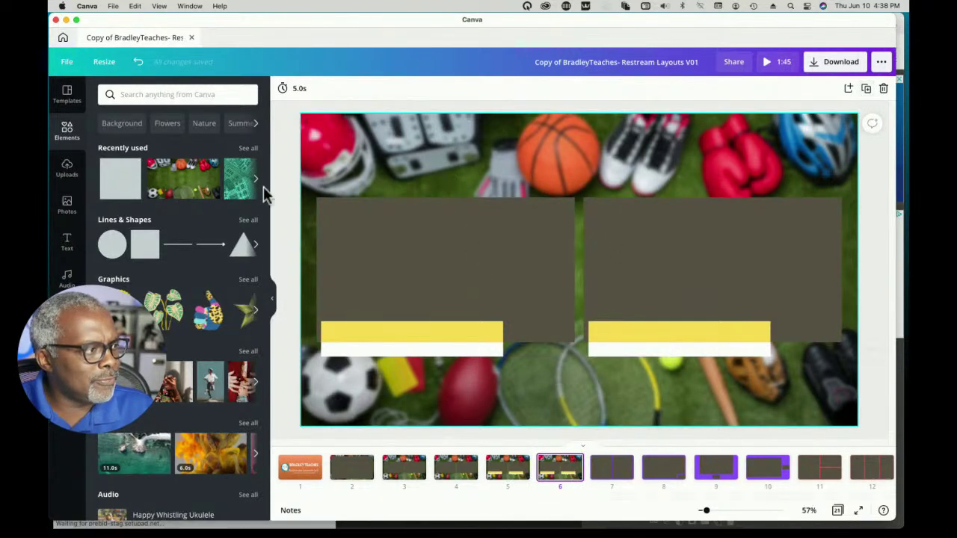
{"action": "left_click", "coordinate": [111, 247]}
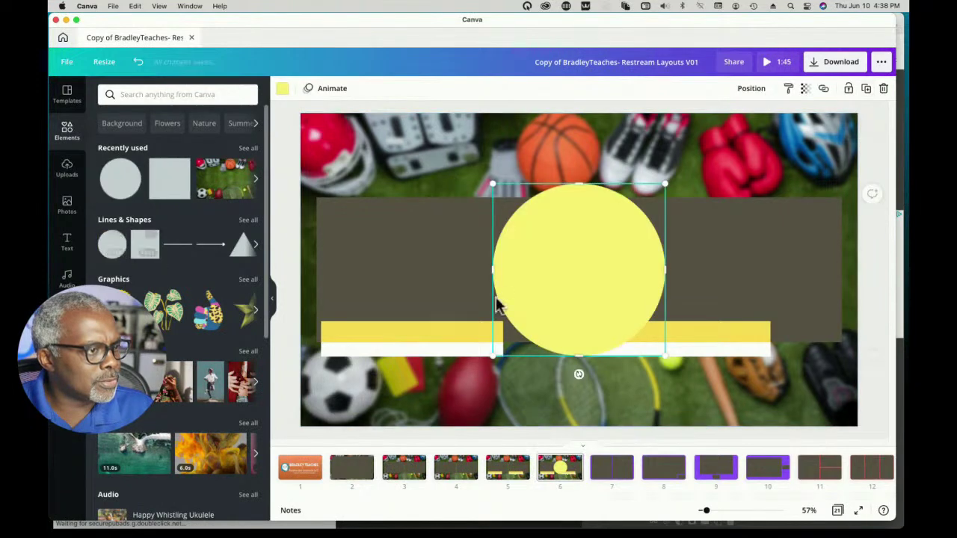
{"action": "left_click_drag", "start_coordinate": [570, 272], "coordinate": [404, 213]}
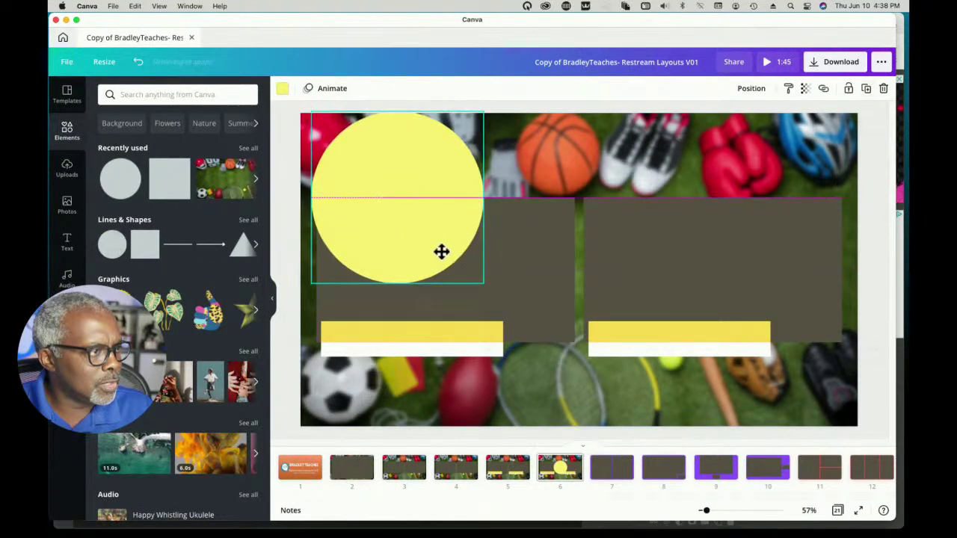
{"action": "left_click_drag", "start_coordinate": [482, 283], "coordinate": [359, 165]}
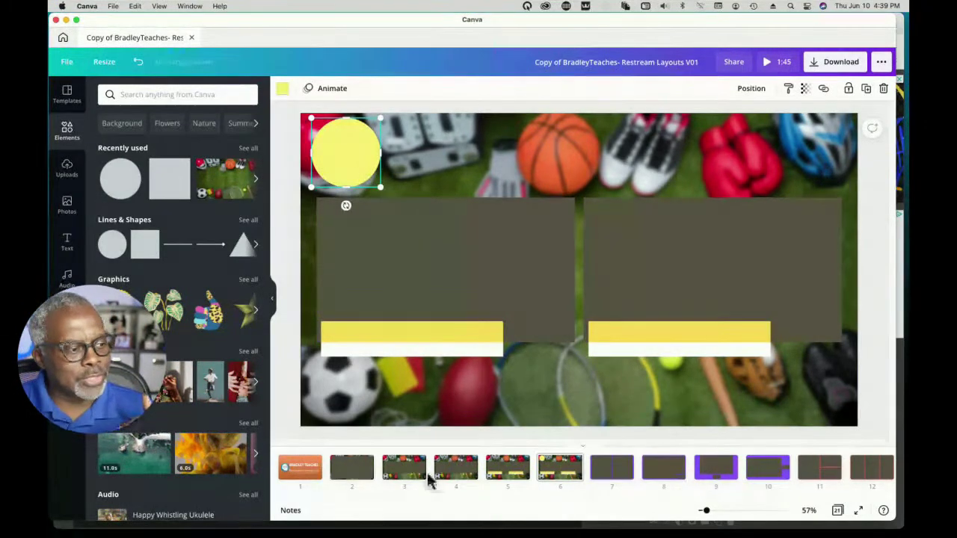
- Compare the two-frame layout variations on pages 4, 5 and 6
{"action": "left_click", "coordinate": [451, 471]}
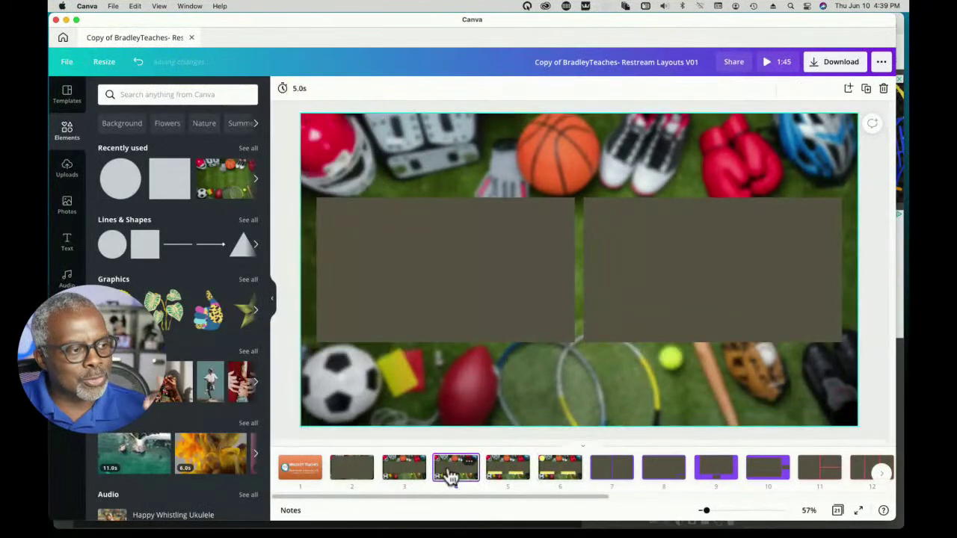
{"action": "left_click", "coordinate": [501, 471]}
{"action": "left_click", "coordinate": [558, 467]}
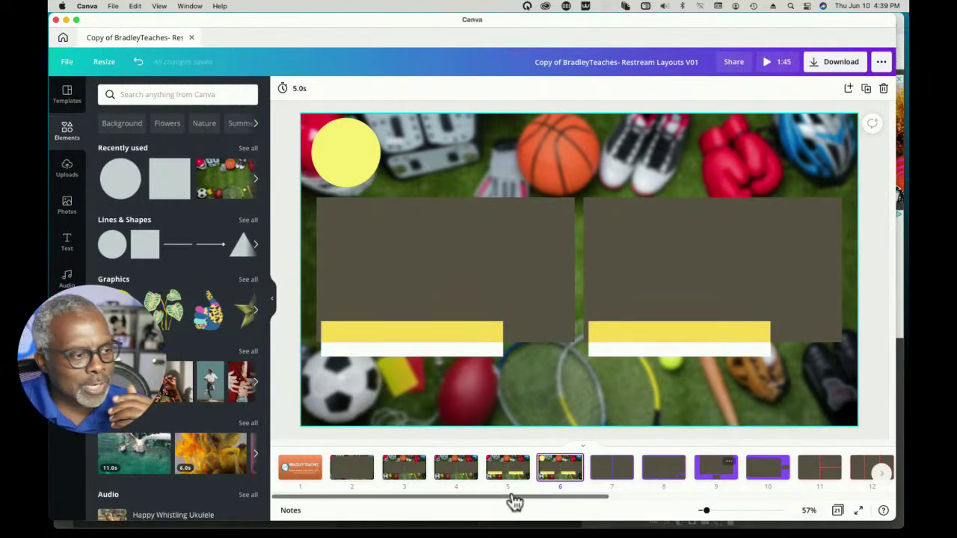
- Add a square to page 2 and stretch it into a full-height panel reaching just past the page's right edge
{"action": "left_click", "coordinate": [370, 471]}
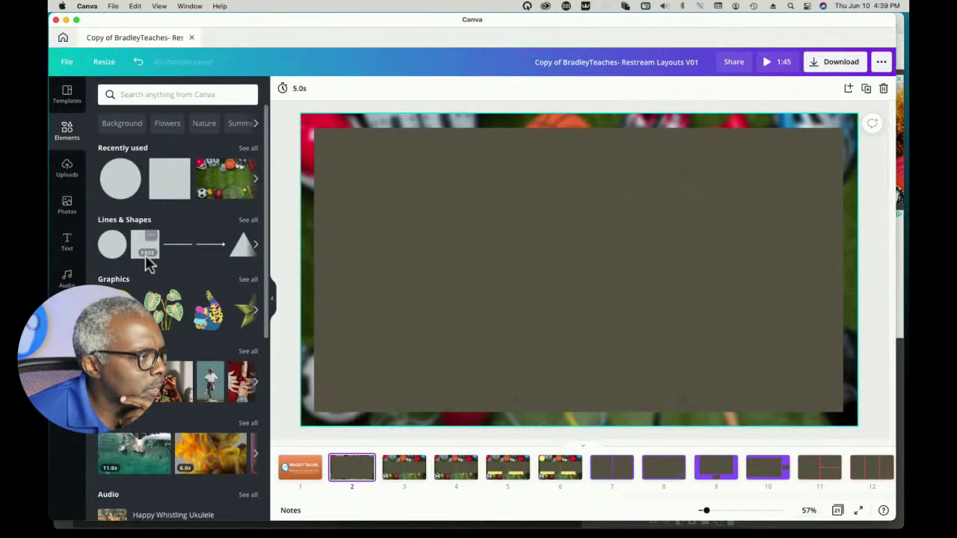
{"action": "left_click", "coordinate": [166, 189]}
{"action": "left_click_drag", "start_coordinate": [577, 250], "coordinate": [776, 186]}
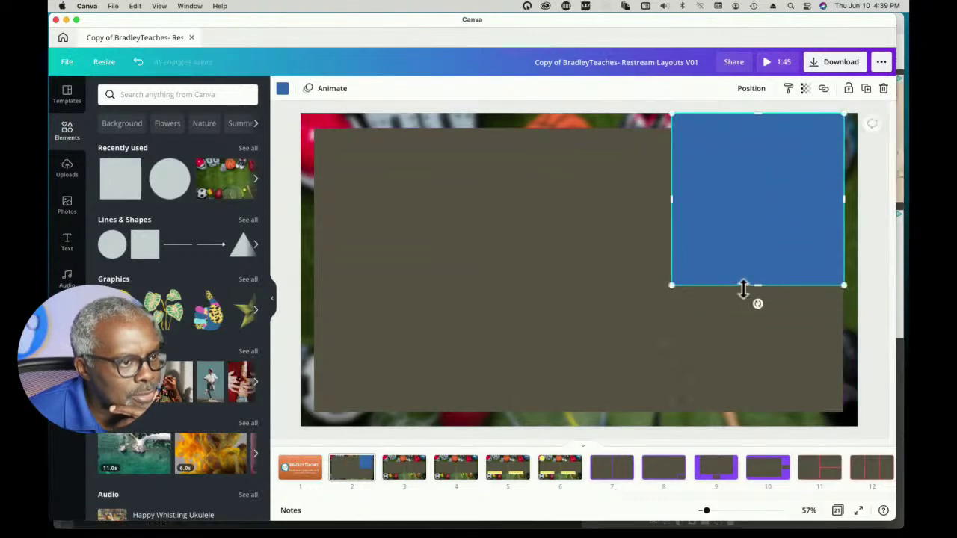
{"action": "left_click_drag", "start_coordinate": [759, 285], "coordinate": [774, 424]}
{"action": "left_click_drag", "start_coordinate": [843, 273], "coordinate": [866, 271]}
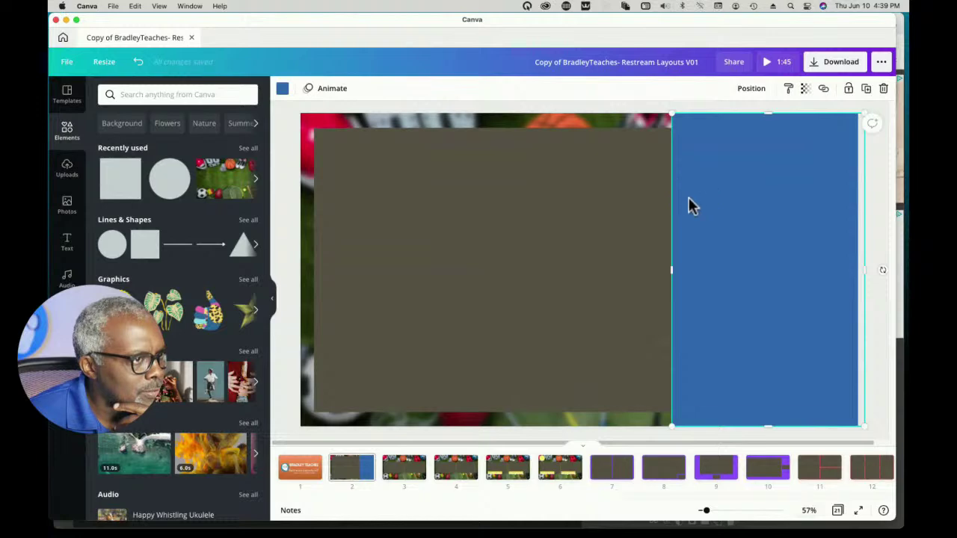
- Change the side panel's fill from the default colors to light gray and deselect it
{"action": "left_click", "coordinate": [282, 89]}
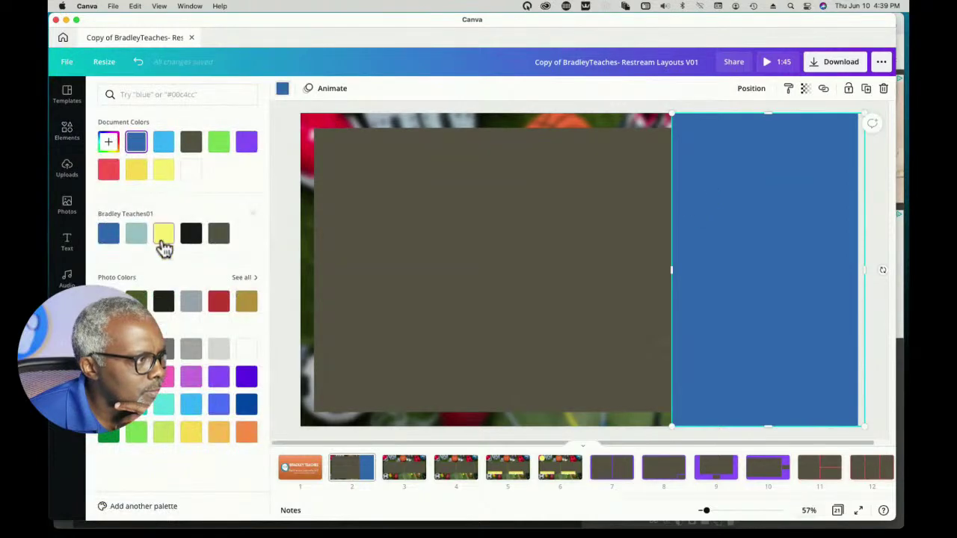
{"action": "left_click", "coordinate": [218, 350]}
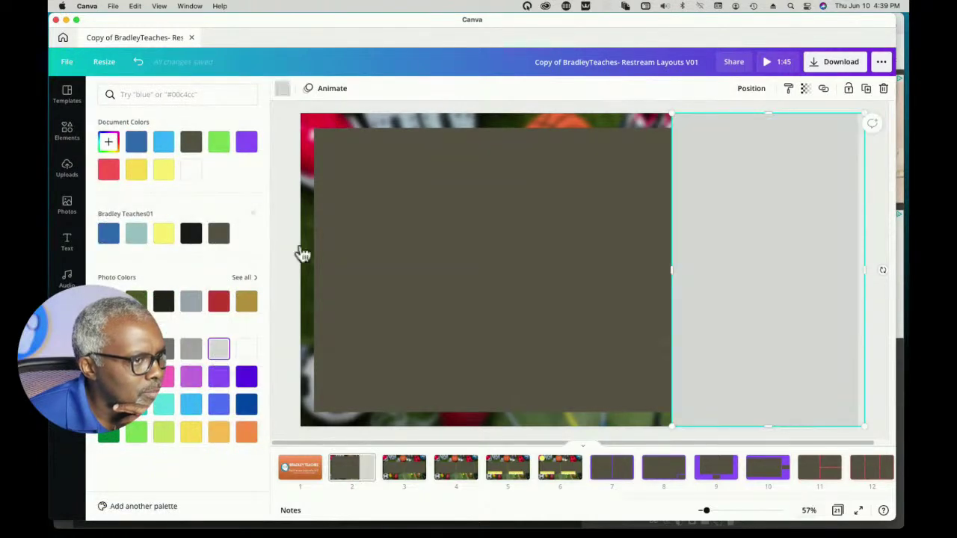
{"action": "left_click", "coordinate": [411, 101]}
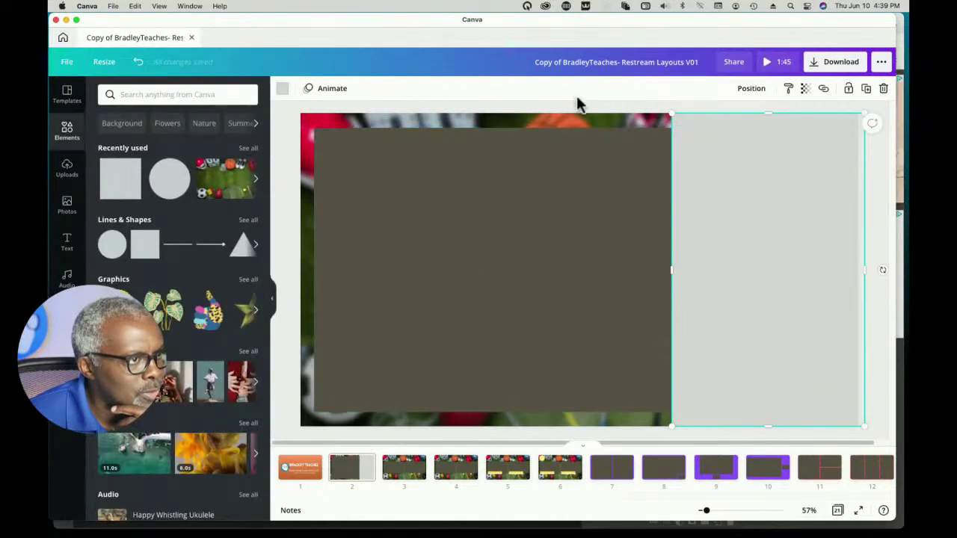
{"action": "left_click", "coordinate": [582, 108]}
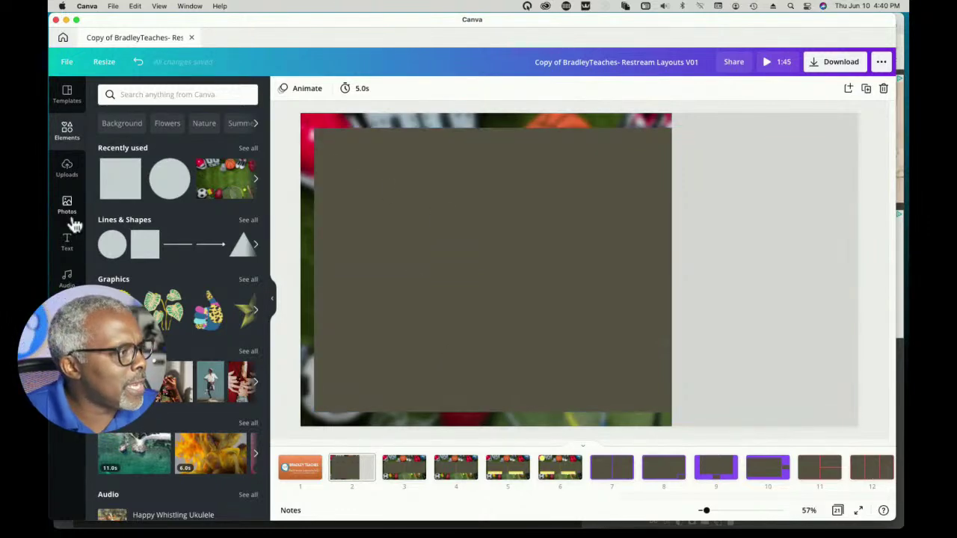
- Add the "Game Over" text style, shrink it into the upper part of the gray panel, and delete the extra copy
{"action": "left_click", "coordinate": [67, 244]}
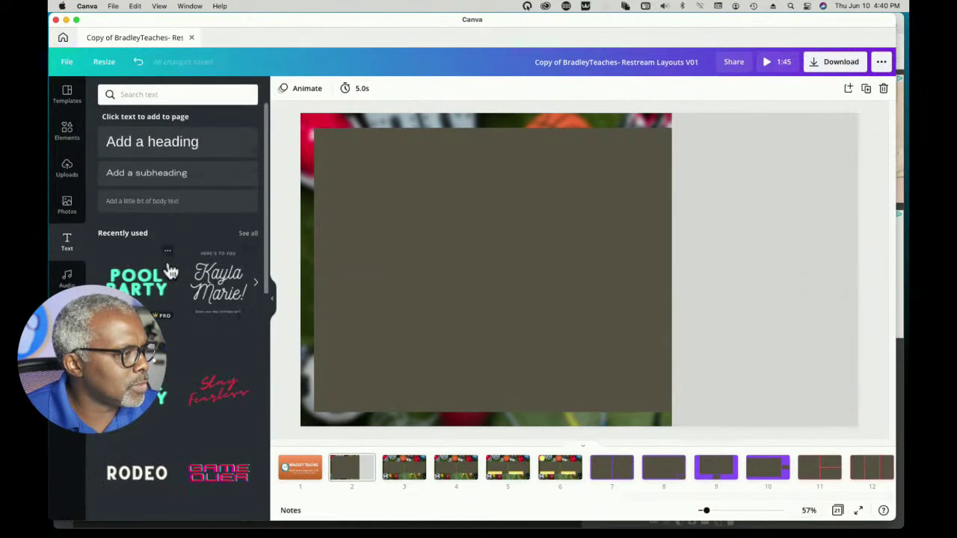
{"action": "left_click", "coordinate": [216, 485]}
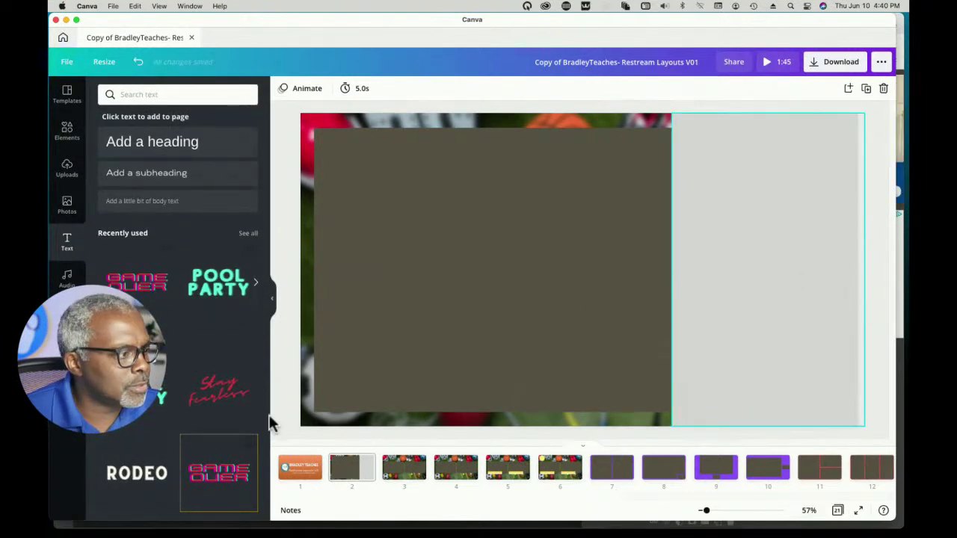
{"action": "left_click_drag", "start_coordinate": [557, 273], "coordinate": [667, 190]}
{"action": "left_click_drag", "start_coordinate": [574, 237], "coordinate": [692, 189]}
{"action": "left_click", "coordinate": [602, 275]}
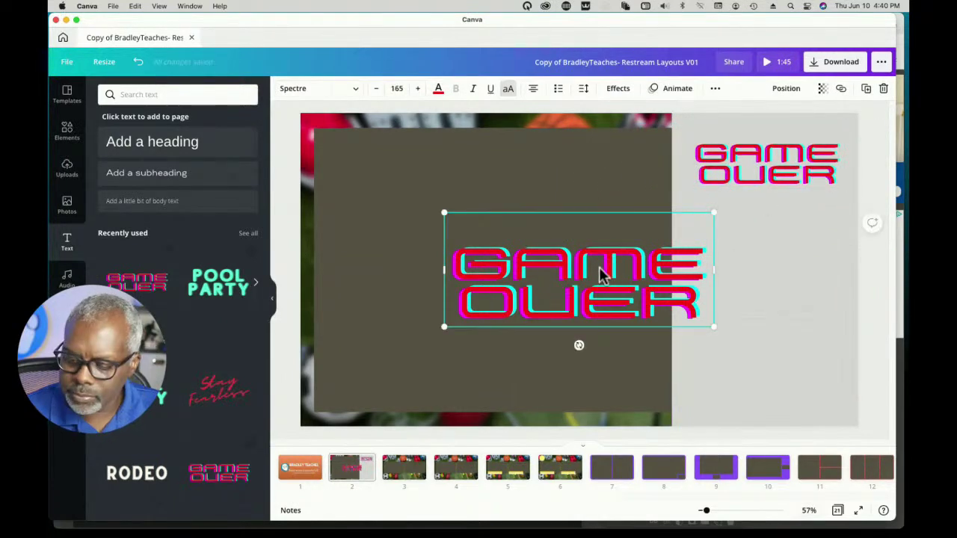
{"action": "key", "text": "Delete"}
- Change the "Game Over" text color to the brand palette's blue and leave the text
{"action": "left_click", "coordinate": [759, 181]}
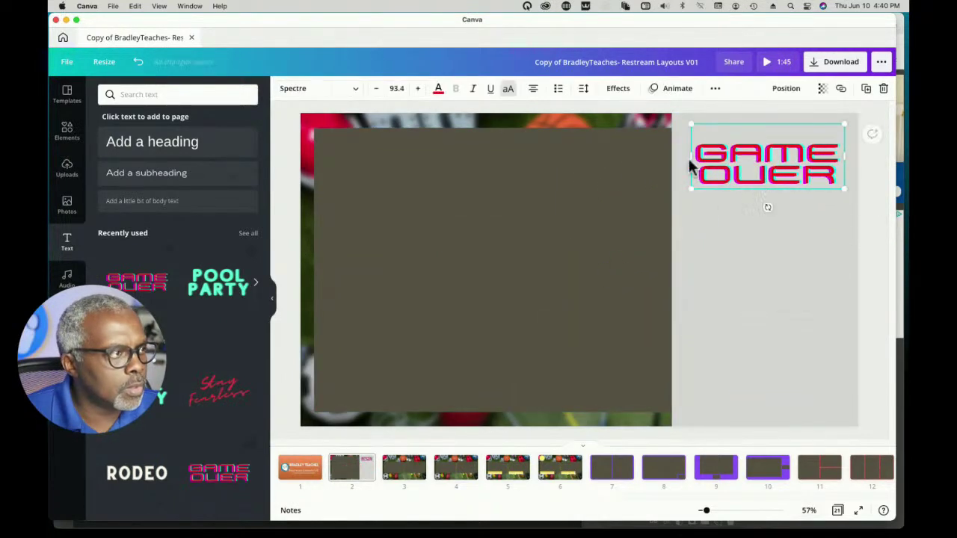
{"action": "left_click", "coordinate": [438, 90]}
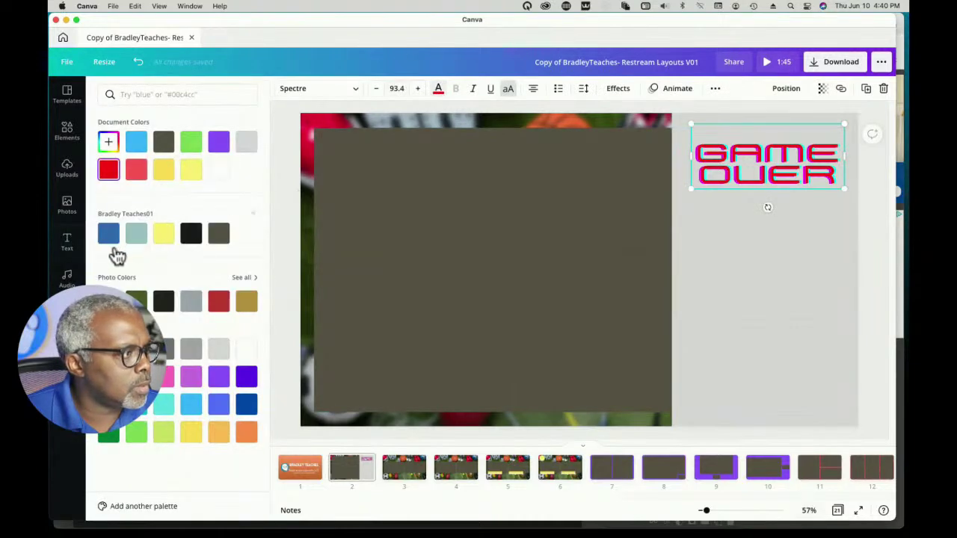
{"action": "left_click", "coordinate": [110, 237]}
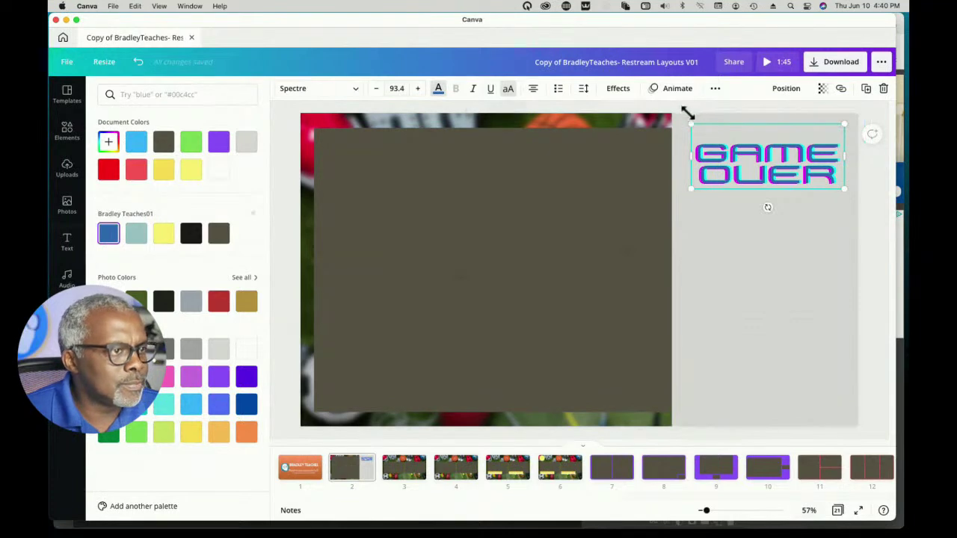
{"action": "left_click", "coordinate": [874, 234]}
{"action": "left_click", "coordinate": [791, 243]}
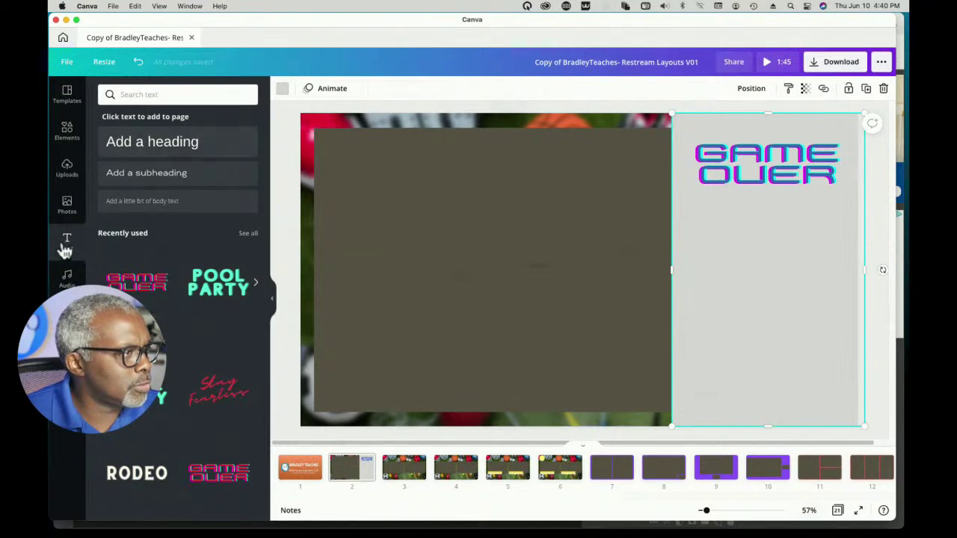
- Add a heading below "Game Over" in the gray panel and color its text with the brand palette's black
{"action": "left_click", "coordinate": [148, 150]}
{"action": "left_click", "coordinate": [479, 284]}
{"action": "left_click_drag", "start_coordinate": [562, 273], "coordinate": [705, 228]}
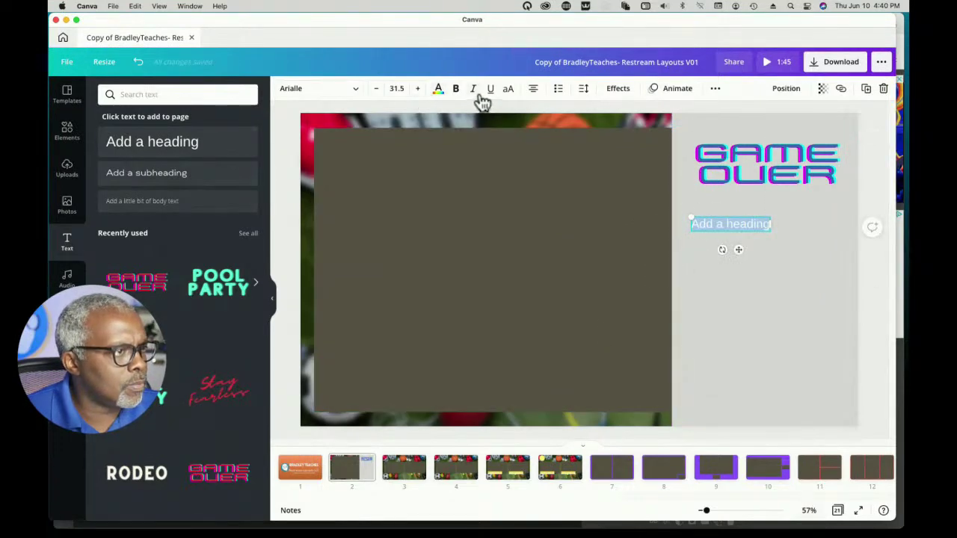
{"action": "left_click", "coordinate": [439, 91]}
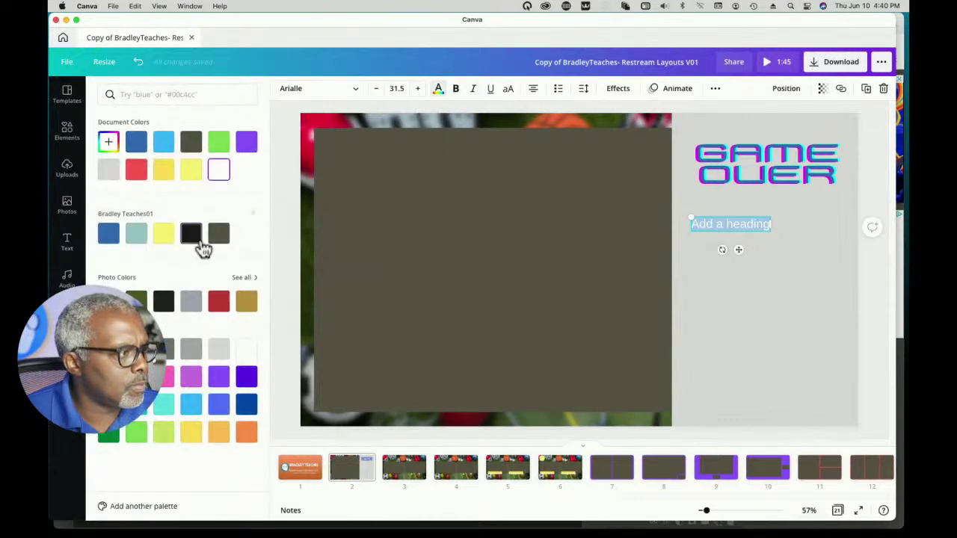
{"action": "left_click", "coordinate": [191, 234]}
{"action": "left_click", "coordinate": [721, 230]}
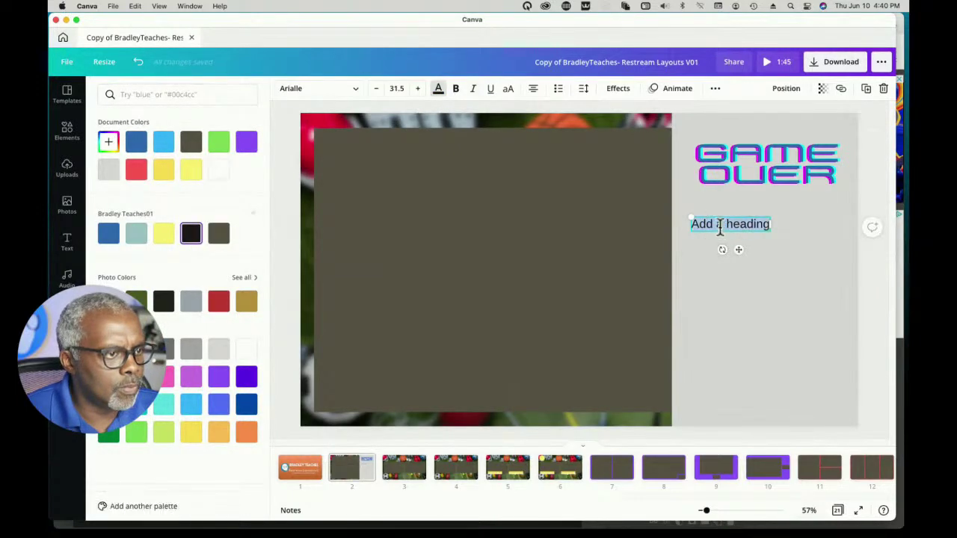
- Replace the heading's placeholder text with a bulleted list reading "Topic one", "Topic 2" and "Topic 3"
{"action": "type", "text": "- "}
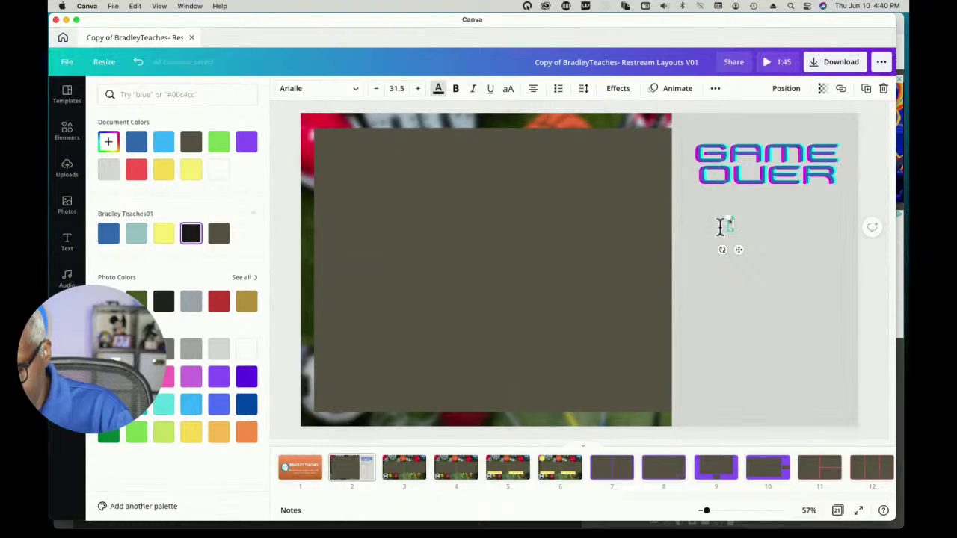
{"action": "type", "text": "To"}
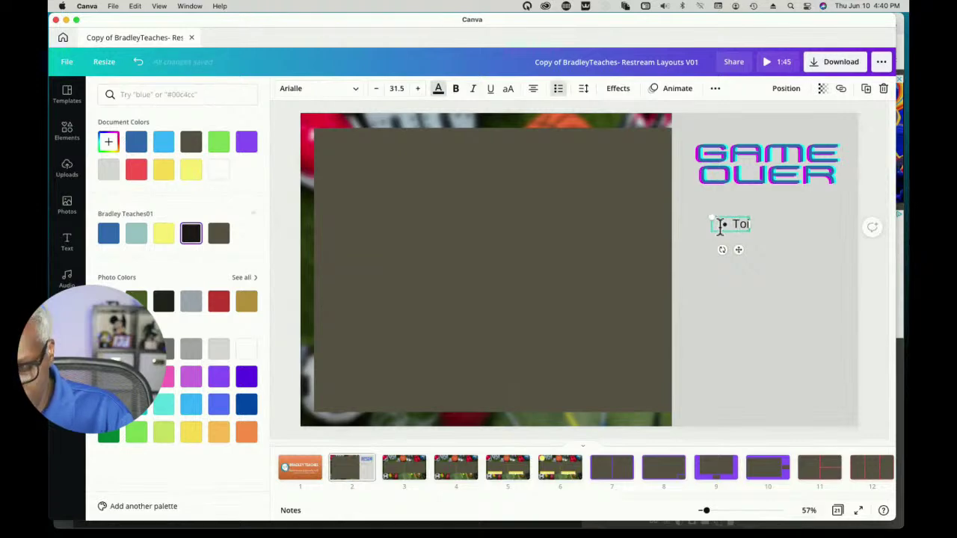
{"action": "type", "text": "pic"}
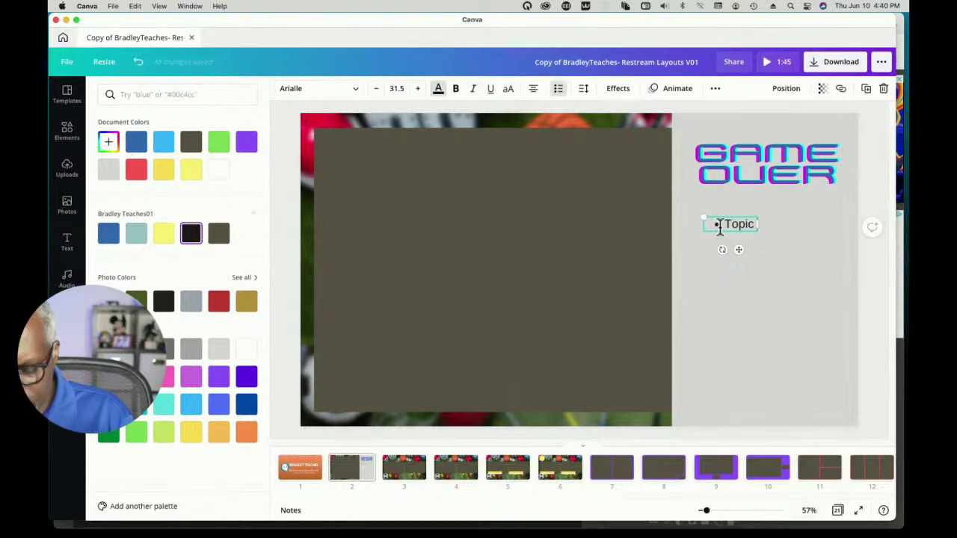
{"action": "type", "text": " one"}
{"action": "key", "text": "Return"}
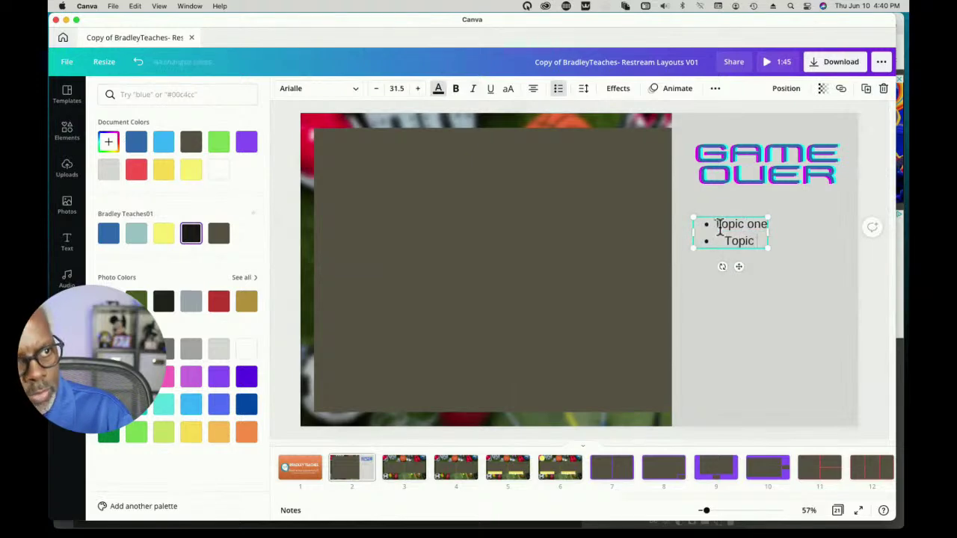
{"action": "key", "text": "Return"}
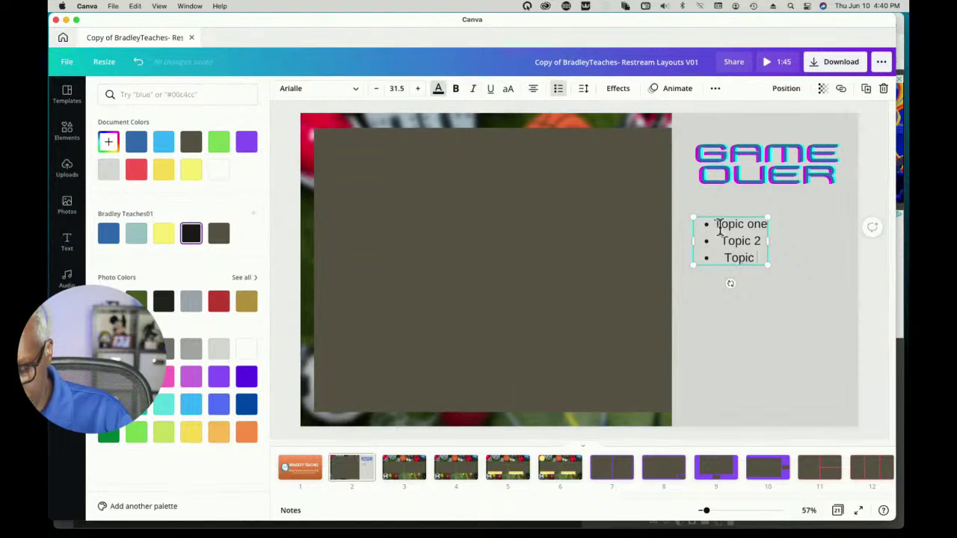
- Left-align the three lines of the topic list and reselect its text box
{"action": "left_click_drag", "start_coordinate": [717, 224], "coordinate": [762, 261]}
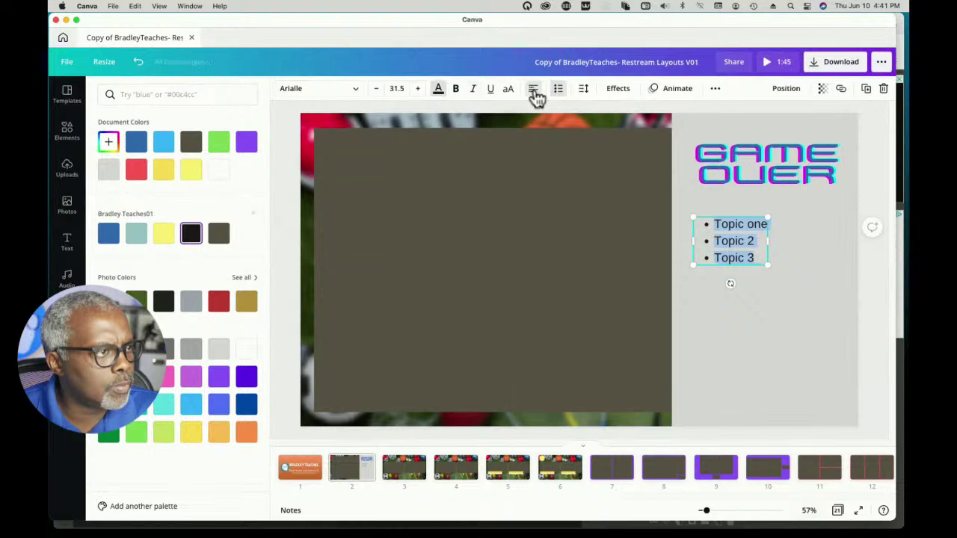
{"action": "left_click", "coordinate": [753, 295]}
{"action": "left_click", "coordinate": [733, 256]}
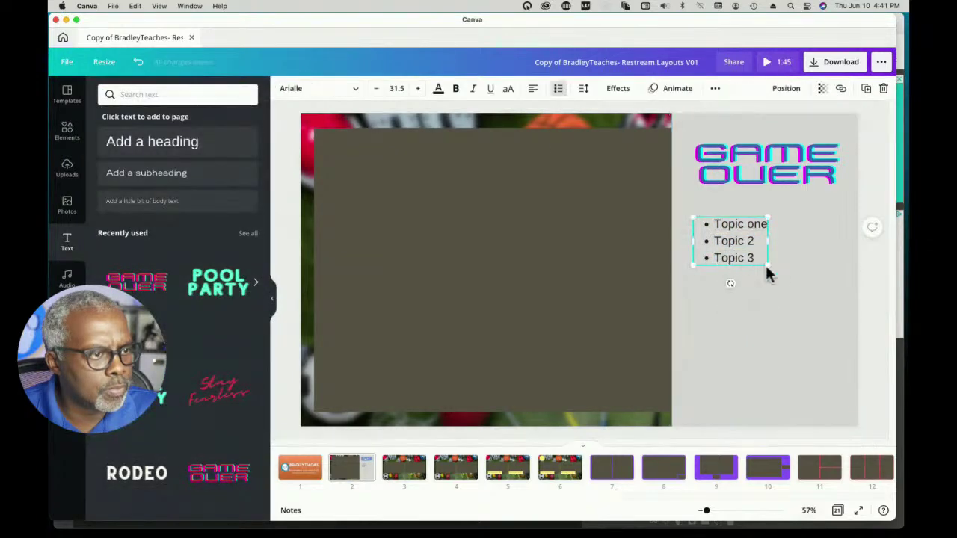
- Enlarge the topic list to about font size 56.4, shift it slightly left within the gray panel, and deselect it
{"action": "left_click_drag", "start_coordinate": [767, 265], "coordinate": [803, 343]}
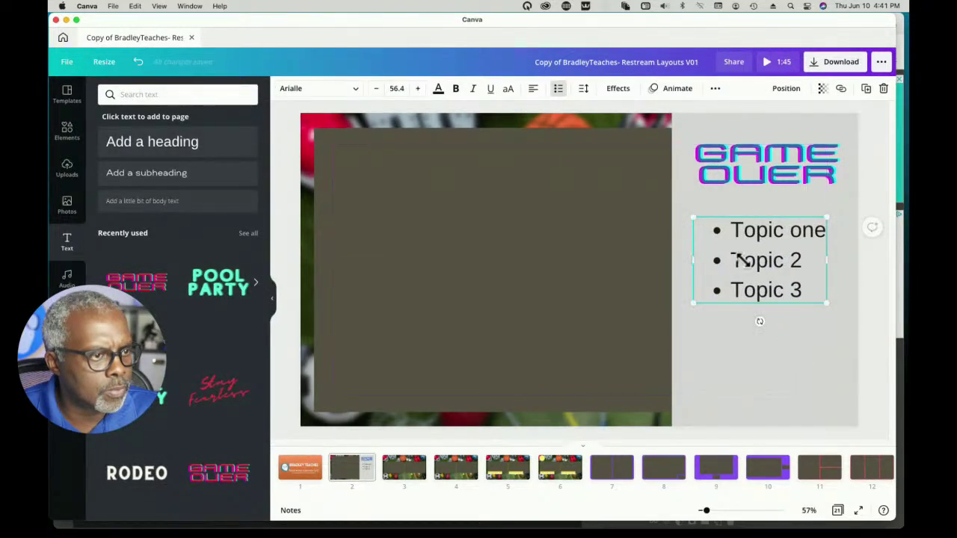
{"action": "left_click_drag", "start_coordinate": [742, 260], "coordinate": [732, 263]}
{"action": "left_click", "coordinate": [879, 254]}
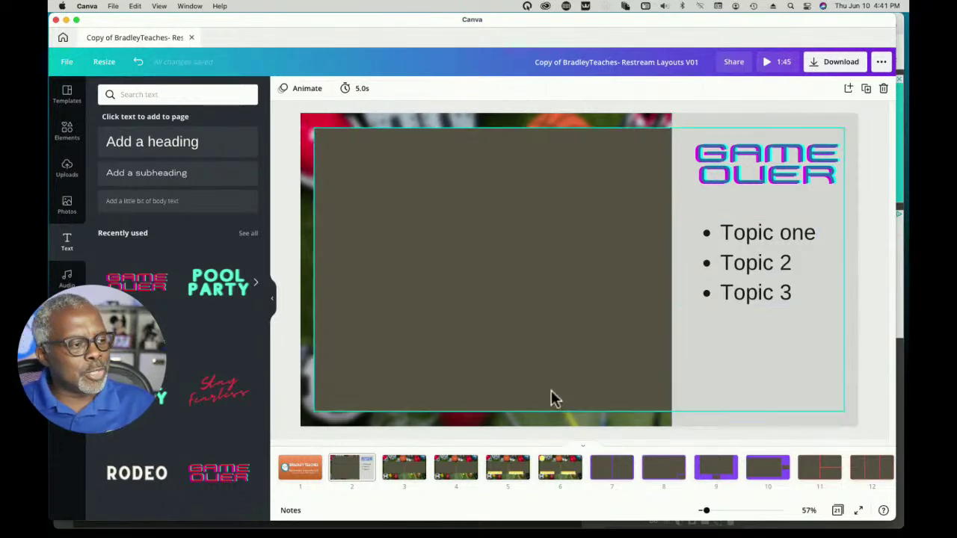
- Duplicate page 2 and delete the topic list, gray panel and "Game Over" text from the copy
{"action": "left_click", "coordinate": [348, 475]}
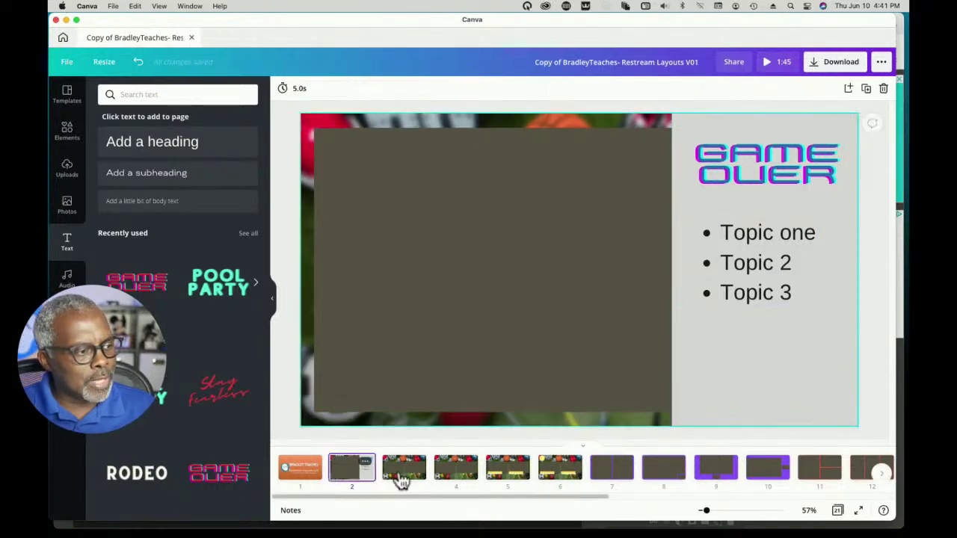
{"action": "left_click", "coordinate": [867, 88]}
{"action": "left_click", "coordinate": [741, 276]}
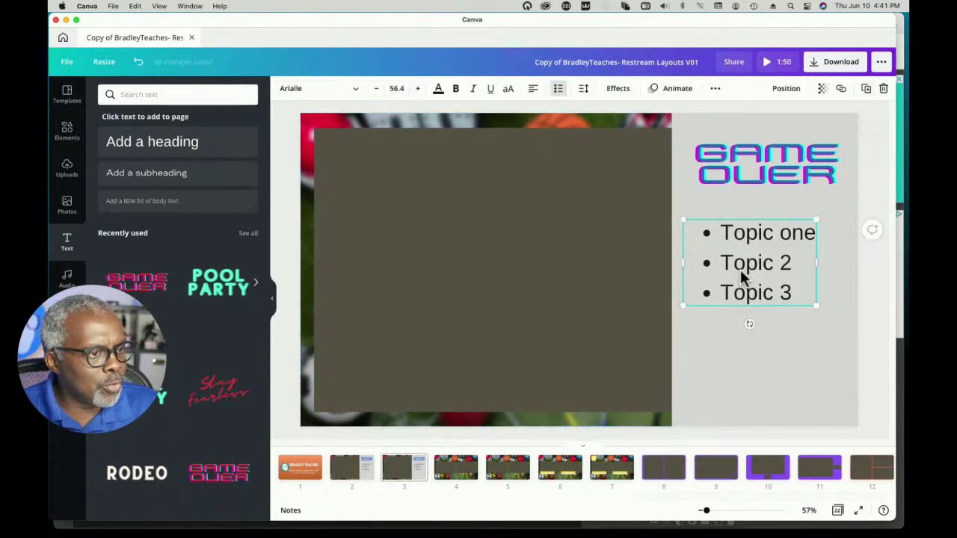
{"action": "key", "text": "Delete"}
{"action": "left_click", "coordinate": [737, 277]}
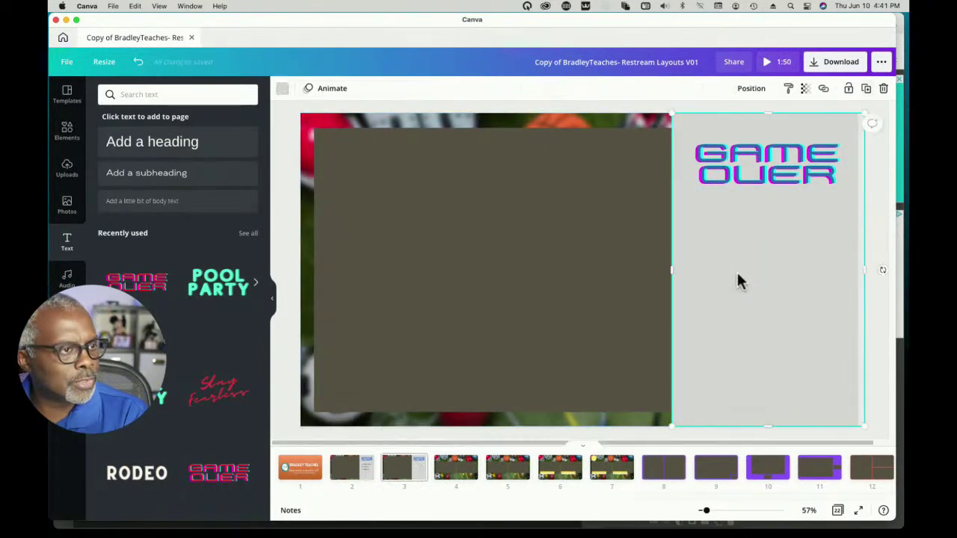
{"action": "key", "text": "Delete"}
{"action": "left_click", "coordinate": [709, 187]}
{"action": "key", "text": "Delete"}
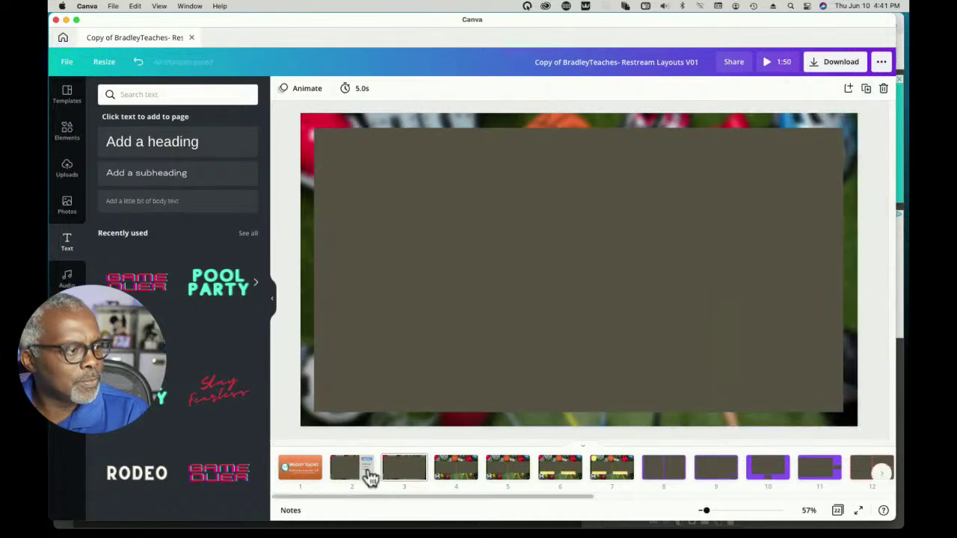
- Add a blank page after page 3 and browse the sports photos for the sports equipment on grass image
{"action": "left_click", "coordinate": [421, 482]}
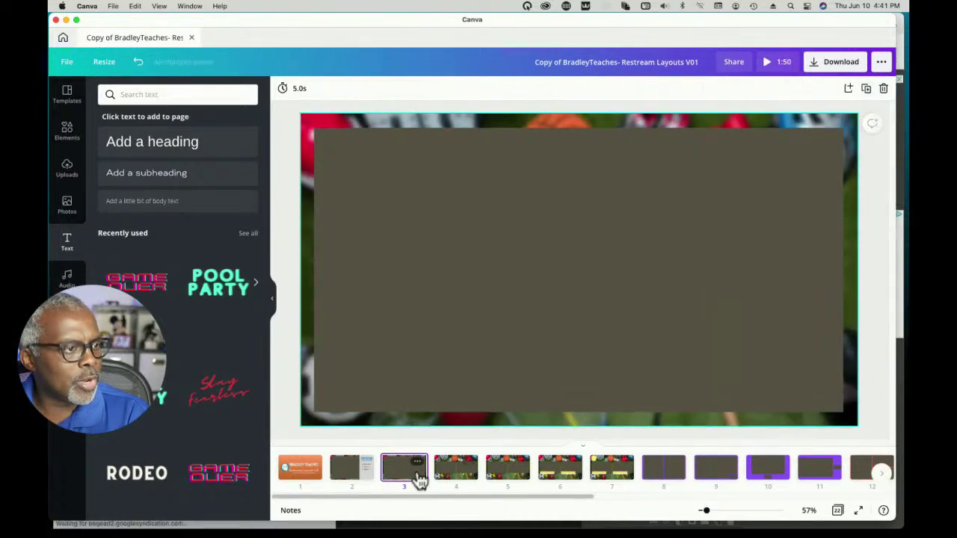
{"action": "left_click", "coordinate": [354, 482]}
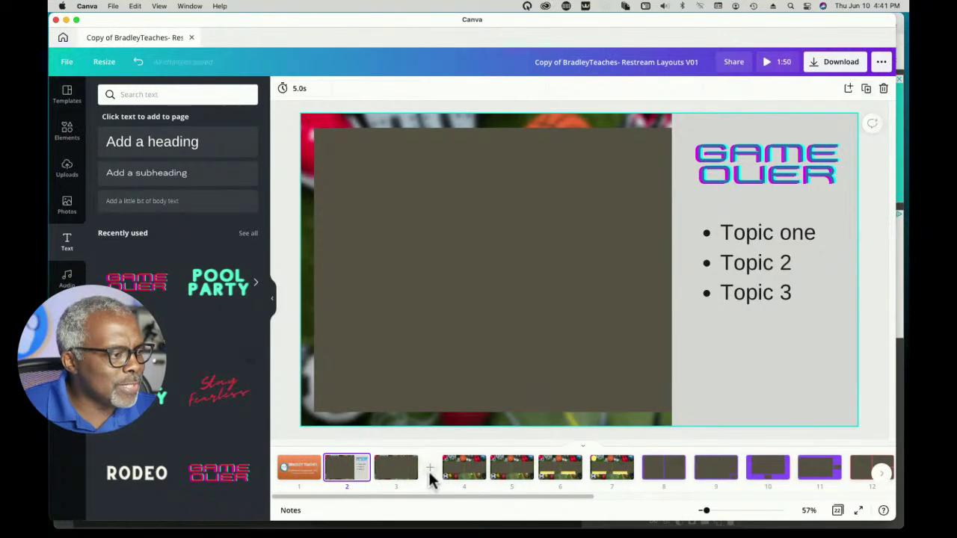
{"action": "left_click", "coordinate": [430, 471]}
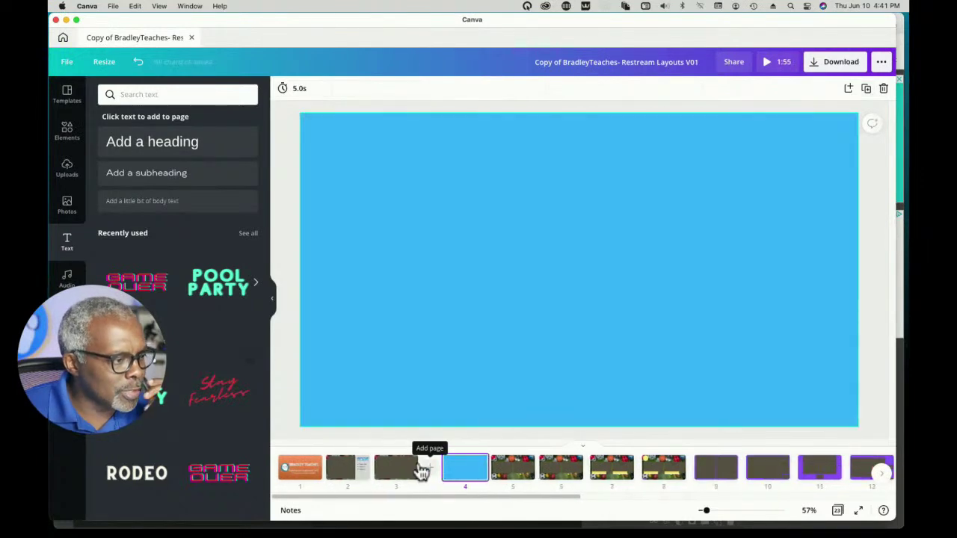
{"action": "left_click", "coordinate": [67, 208]}
{"action": "scroll", "coordinate": [195, 295], "scroll_direction": "down", "scroll_amount": 2}
{"action": "scroll", "coordinate": [193, 296], "scroll_direction": "up", "scroll_amount": 3}
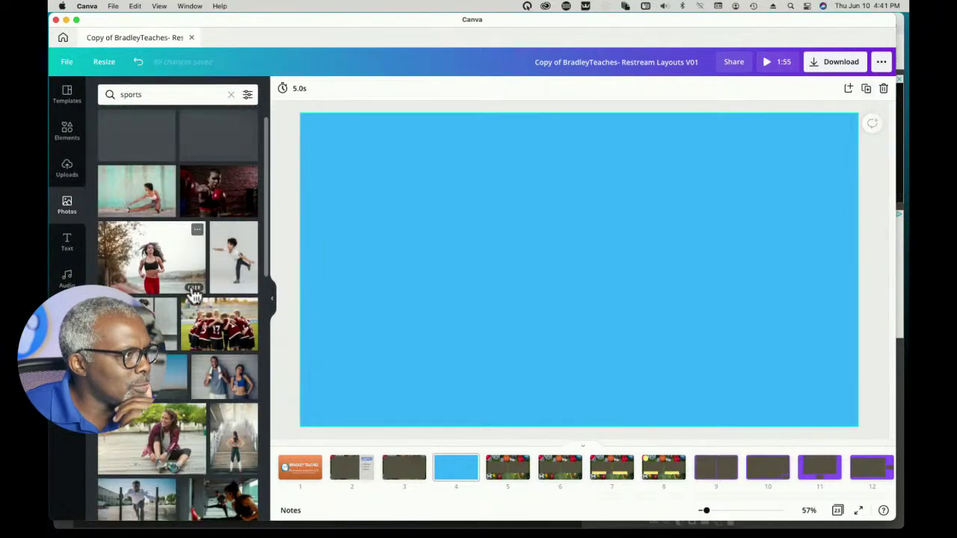
{"action": "scroll", "coordinate": [198, 465], "scroll_direction": "down", "scroll_amount": 5}
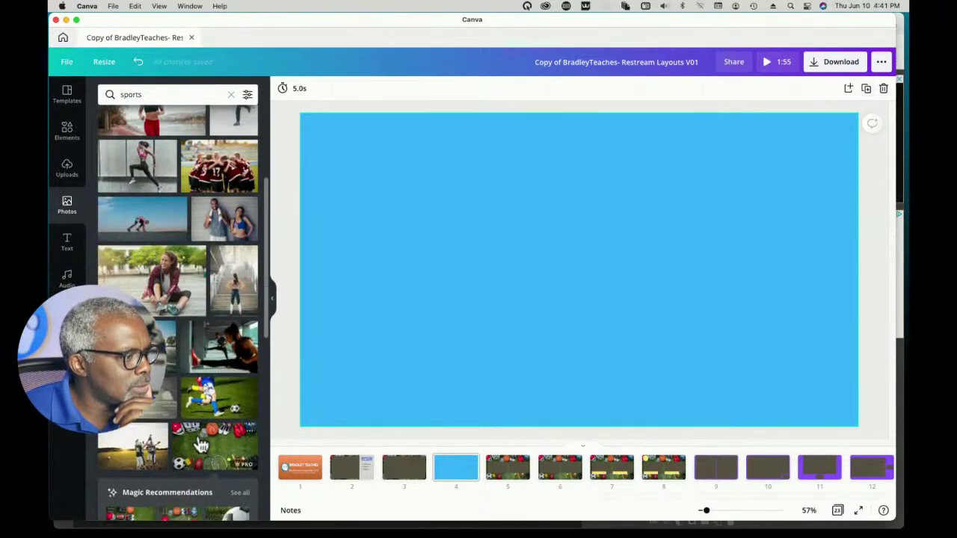
{"action": "left_click", "coordinate": [238, 432]}
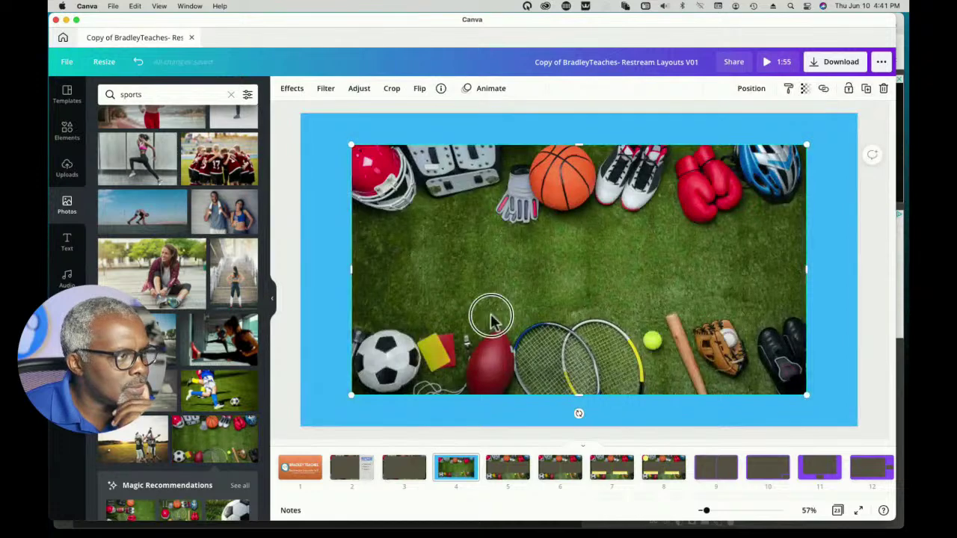
{"action": "left_click_drag", "start_coordinate": [490, 321], "coordinate": [459, 306]}
{"action": "key", "text": "Delete"}
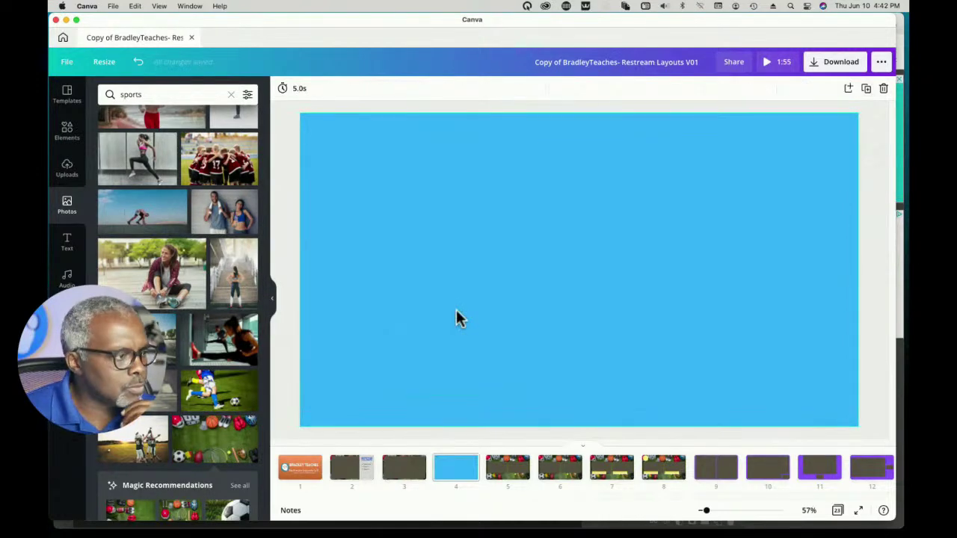
- Place the sports equipment photo on page 4 so that it fills the entire page, and lock it
{"action": "left_click_drag", "start_coordinate": [217, 439], "coordinate": [384, 149]}
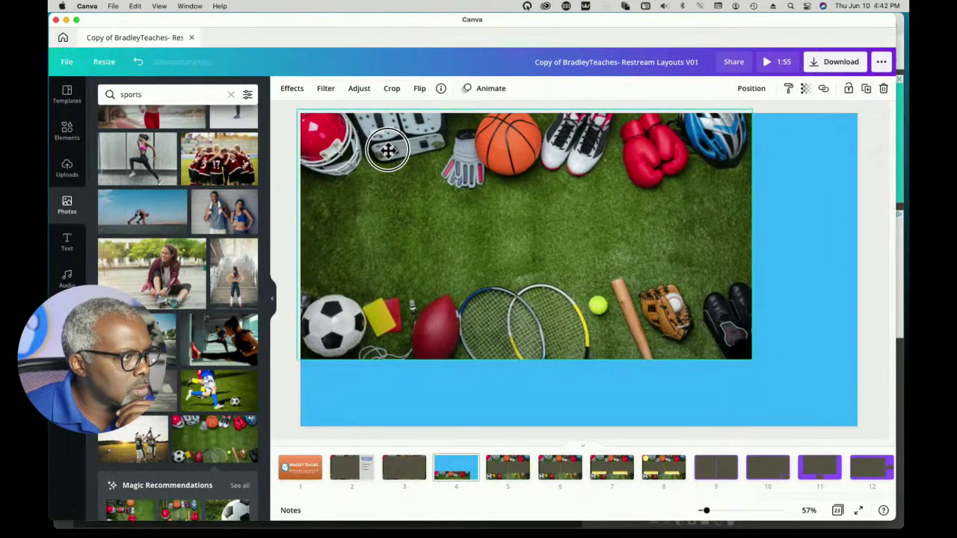
{"action": "left_click_drag", "start_coordinate": [752, 362], "coordinate": [852, 434]}
{"action": "left_click_drag", "start_coordinate": [766, 337], "coordinate": [758, 332]}
{"action": "left_click", "coordinate": [879, 366]}
{"action": "left_click", "coordinate": [701, 304]}
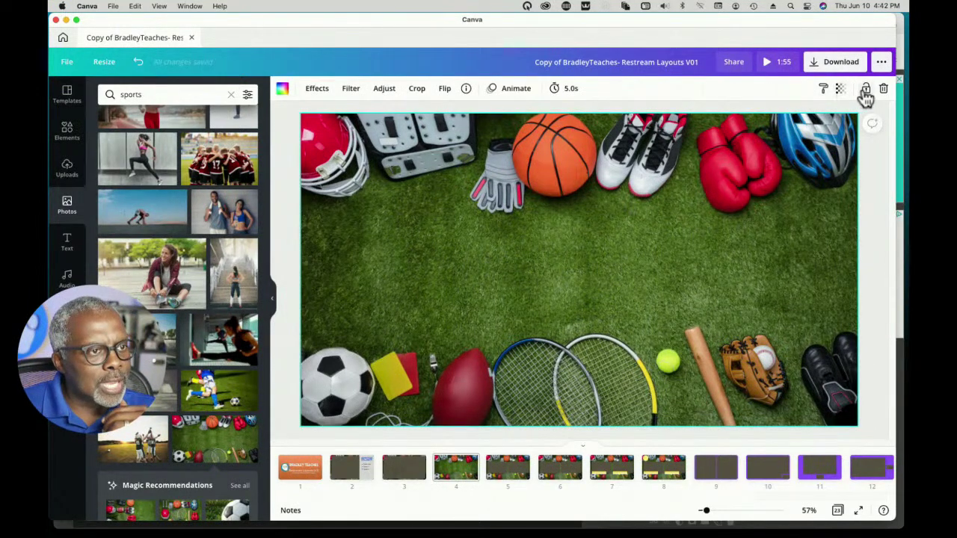
{"action": "left_click", "coordinate": [865, 90]}
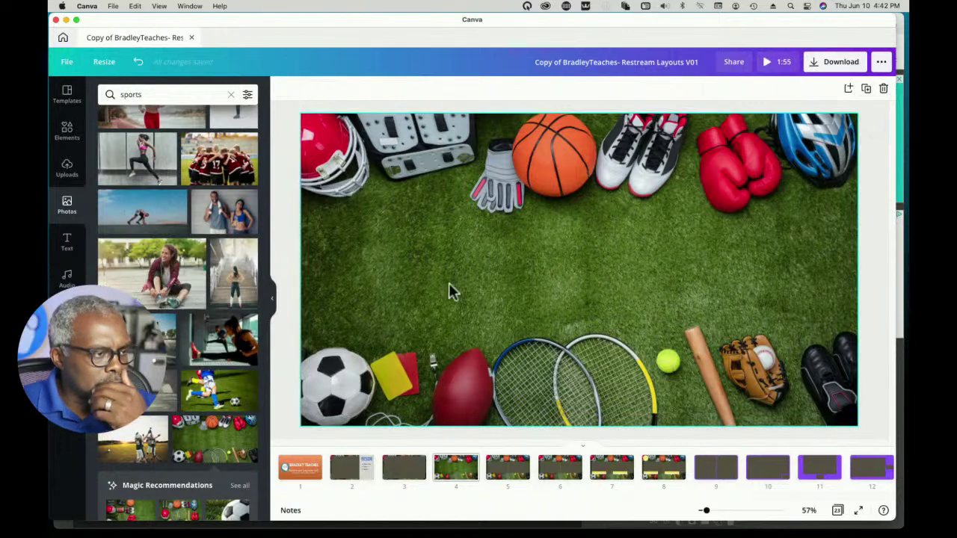
- Add a heading in the middle of page 4 that reads "I'll Be Right Back"
{"action": "left_click", "coordinate": [68, 252]}
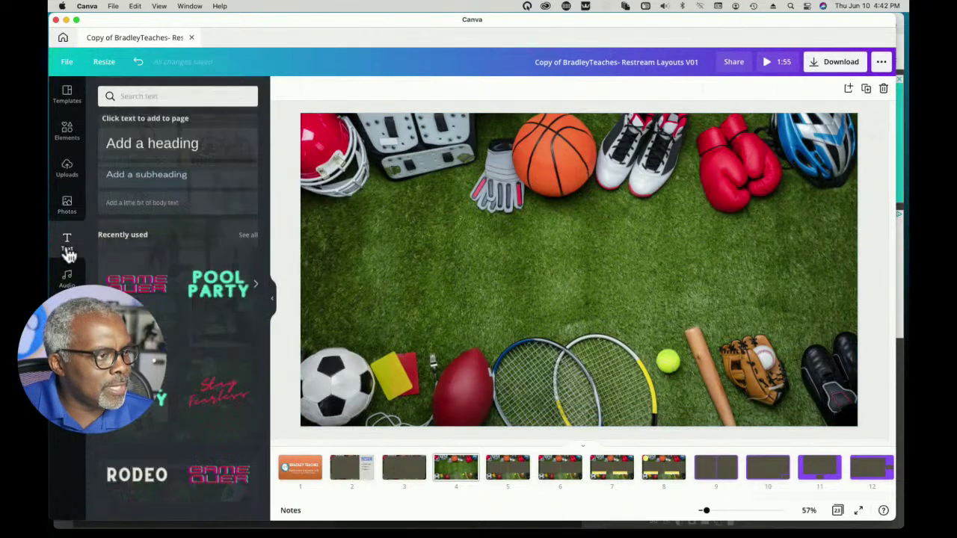
{"action": "left_click", "coordinate": [133, 149]}
{"action": "double_click", "coordinate": [544, 270]}
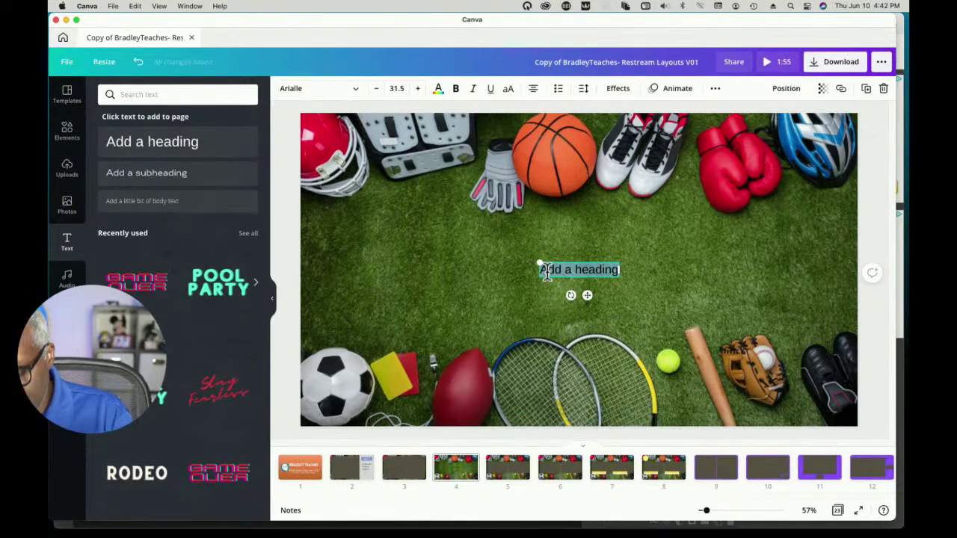
{"action": "key", "text": "BackSpace"}
{"action": "type", "text": "I'll Be"}
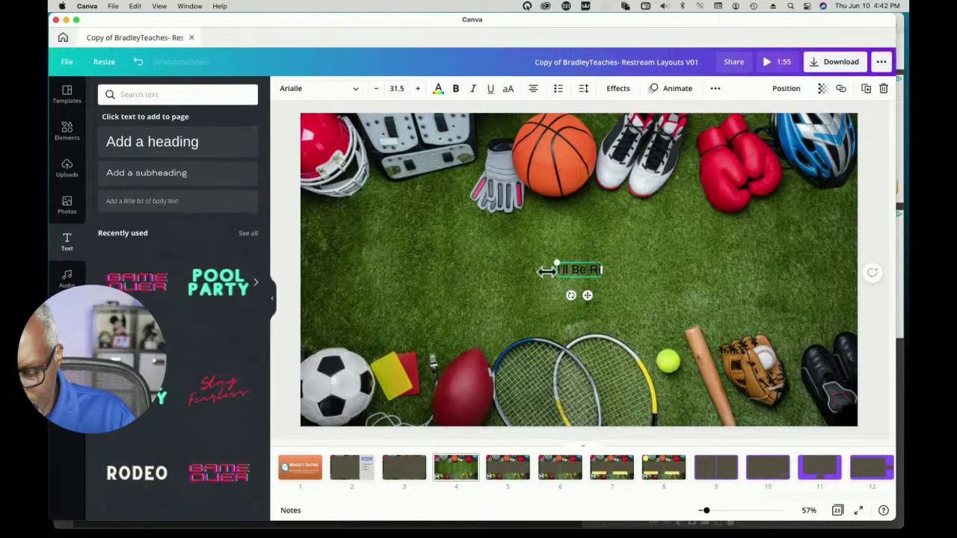
{"action": "type", "text": " Right Back"}
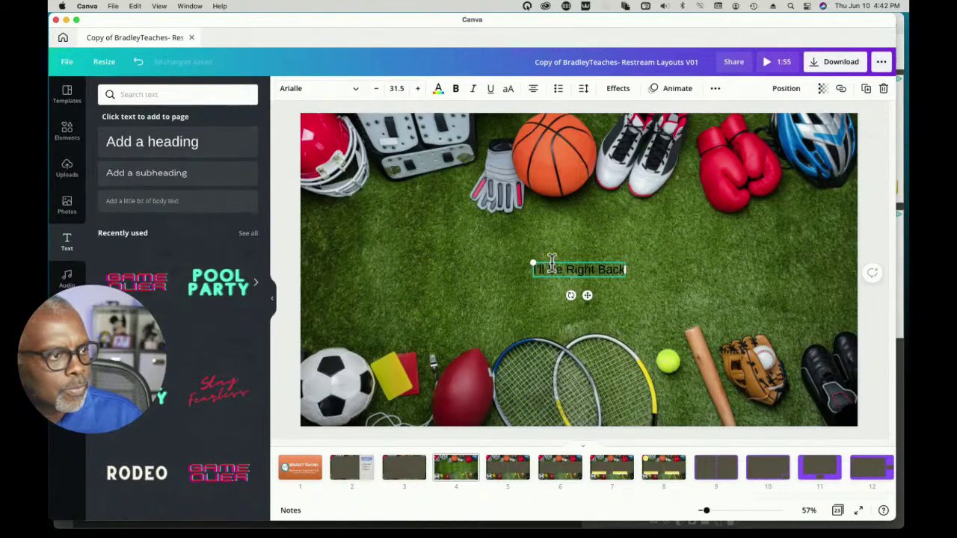
- Make the "I'll Be Right Back" text bold and change its color to white
{"action": "triple_click", "coordinate": [551, 274]}
{"action": "left_click", "coordinate": [456, 89]}
{"action": "left_click", "coordinate": [438, 90]}
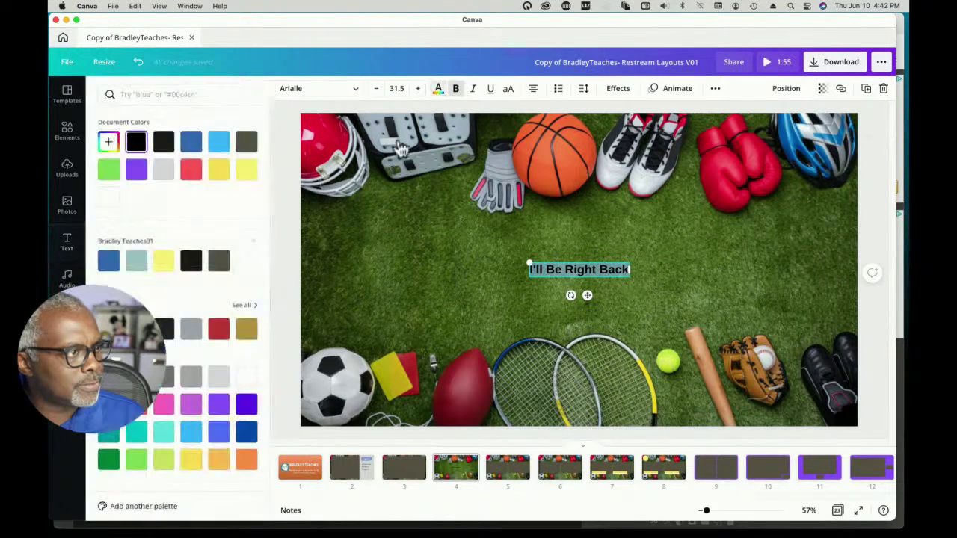
{"action": "left_click", "coordinate": [246, 376]}
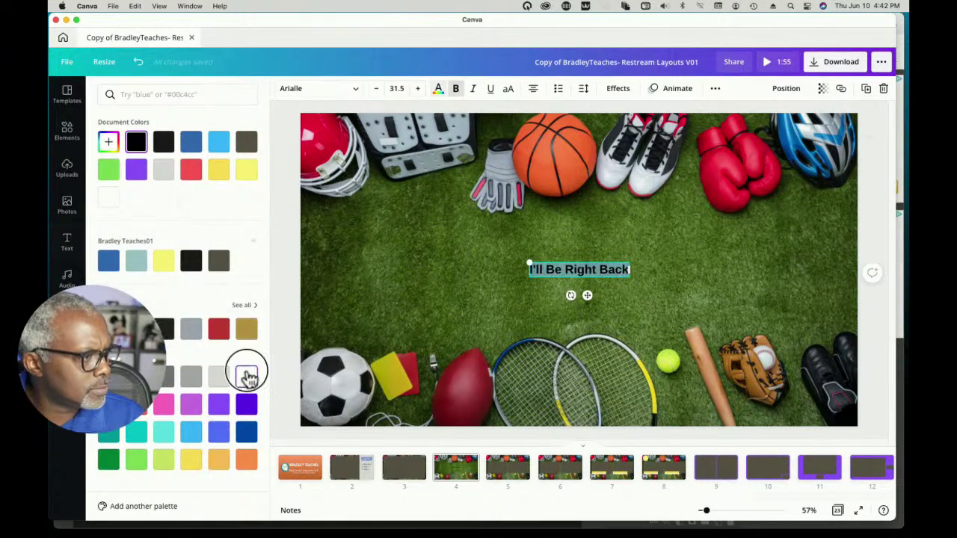
- Set the font size of the "I'll Be Right Back" text on page 4 to 200
{"action": "left_click", "coordinate": [391, 90]}
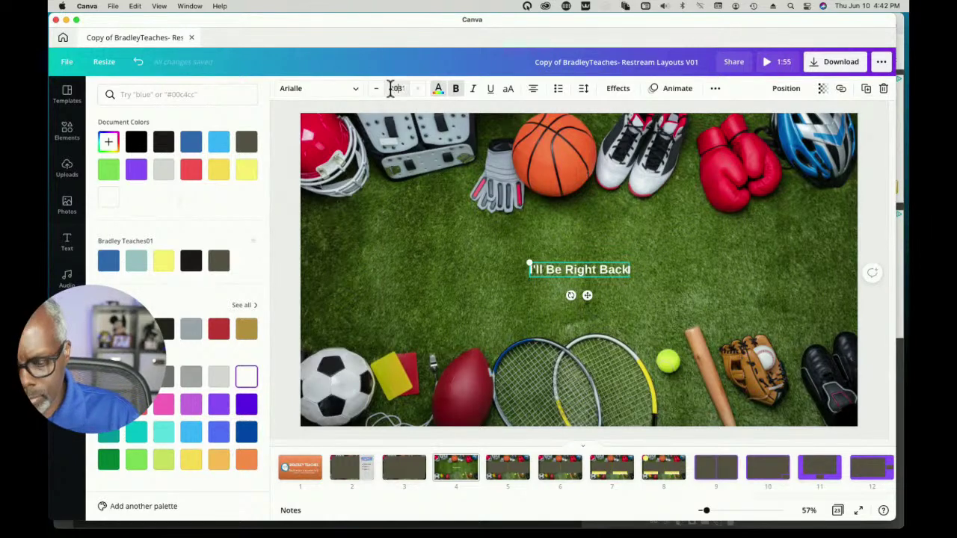
{"action": "type", "text": "300"}
{"action": "key", "text": "Return"}
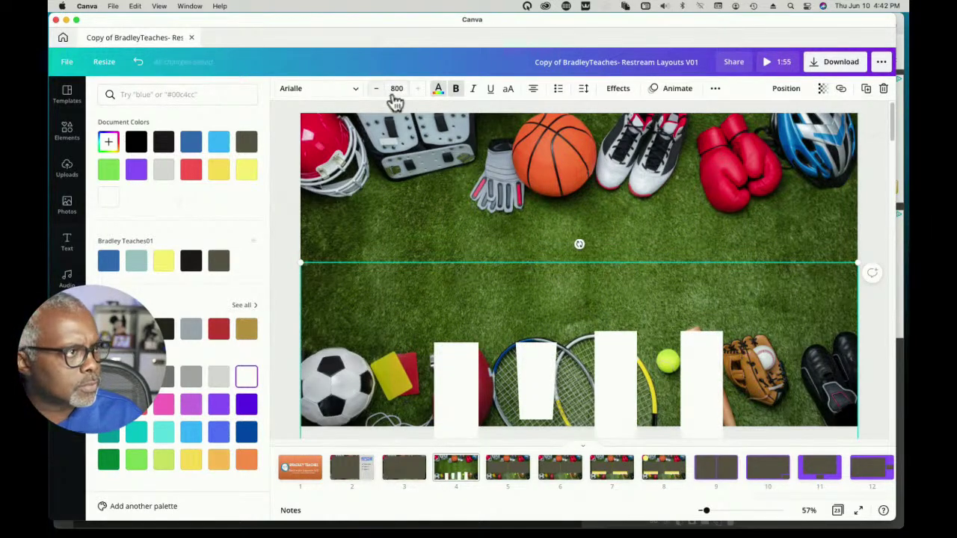
{"action": "left_click", "coordinate": [394, 89]}
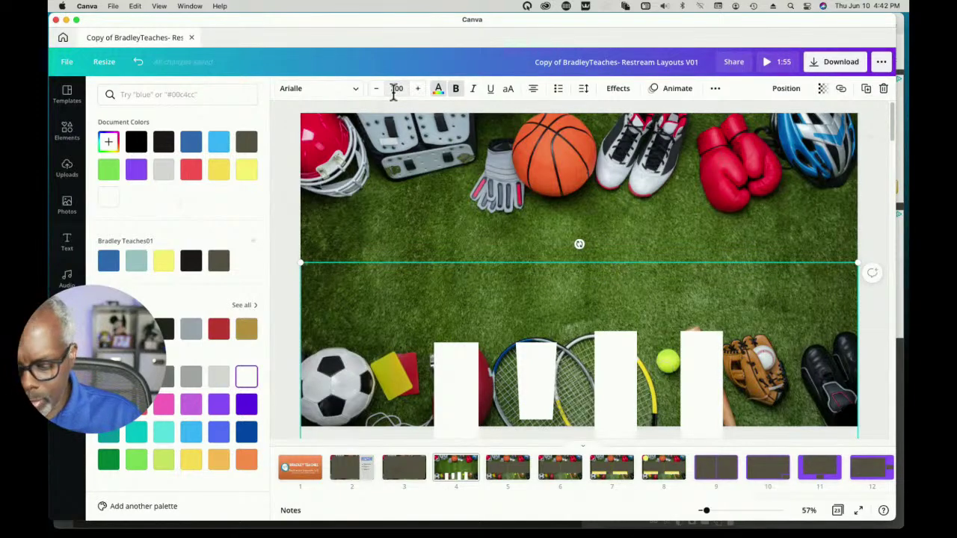
{"action": "type", "text": "200"}
{"action": "key", "text": "Return"}
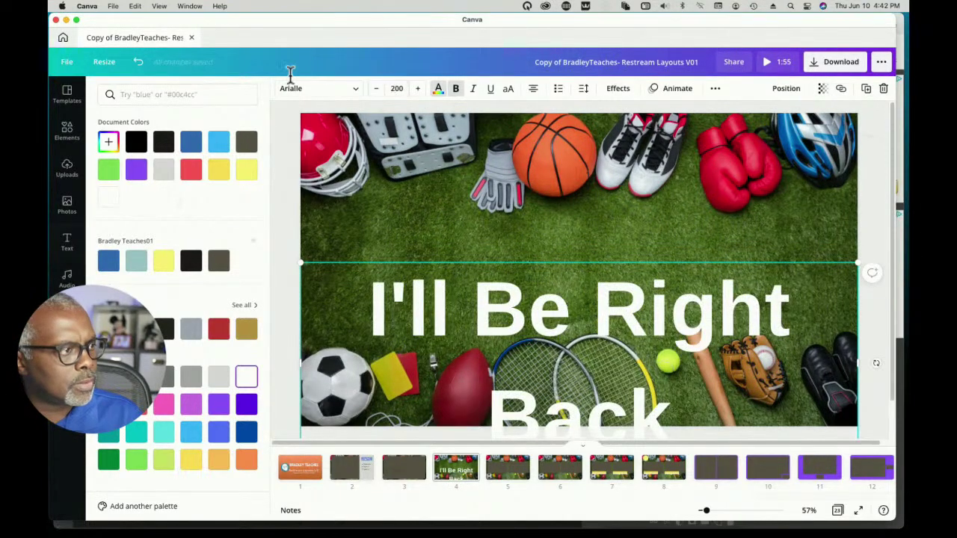
- Move the enlarged "I'll Be Right Back" text up so both of its lines fit on page 4
{"action": "left_click", "coordinate": [378, 261]}
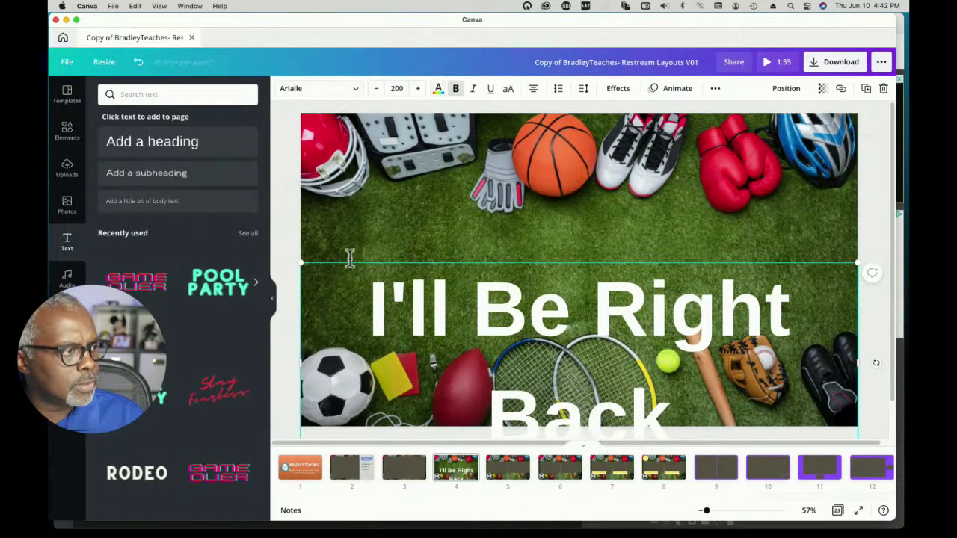
{"action": "left_click", "coordinate": [280, 254]}
{"action": "left_click_drag", "start_coordinate": [509, 327], "coordinate": [545, 299]}
- Reduce the line spacing of the whole "I'll Be Right Back" text to bring its two lines closer together
{"action": "double_click", "coordinate": [504, 246]}
{"action": "triple_click", "coordinate": [427, 250]}
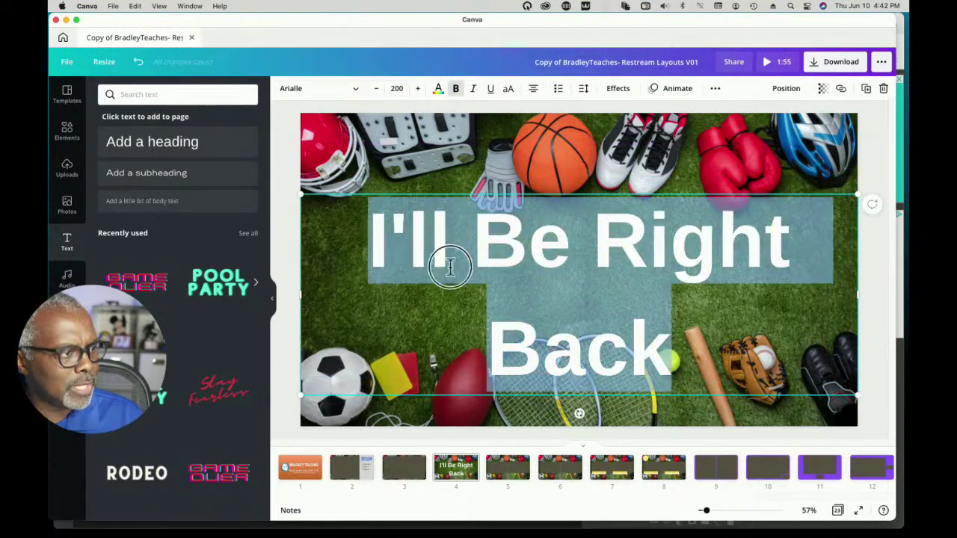
{"action": "left_click", "coordinate": [584, 89]}
{"action": "left_click_drag", "start_coordinate": [679, 153], "coordinate": [665, 152]}
- Break the line before "Right" so the text reads "I'll Be" over "Right Back", and move it up to the middle of the page
{"action": "left_click", "coordinate": [585, 239]}
{"action": "left_click", "coordinate": [585, 240]}
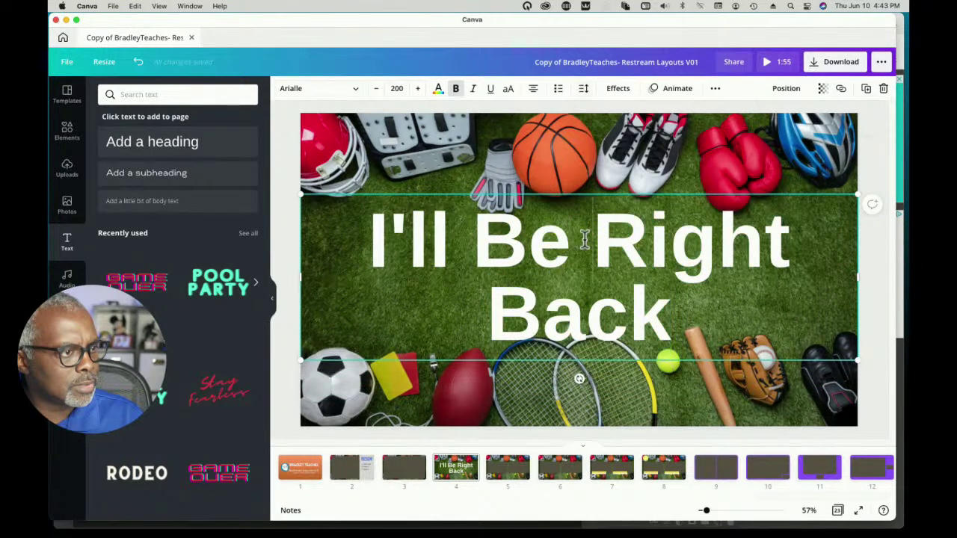
{"action": "key", "text": "Return"}
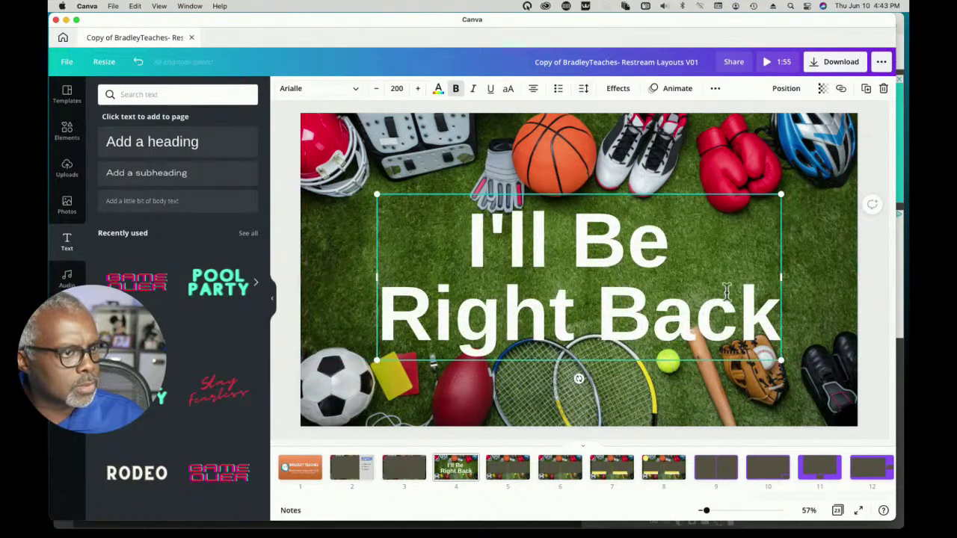
{"action": "left_click", "coordinate": [812, 290]}
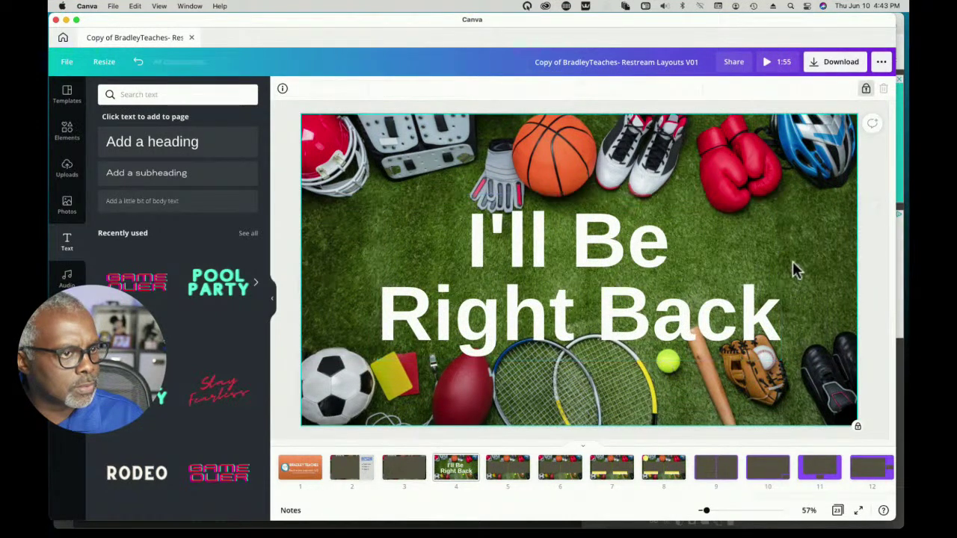
{"action": "left_click", "coordinate": [748, 294]}
{"action": "key", "text": "super+b"}
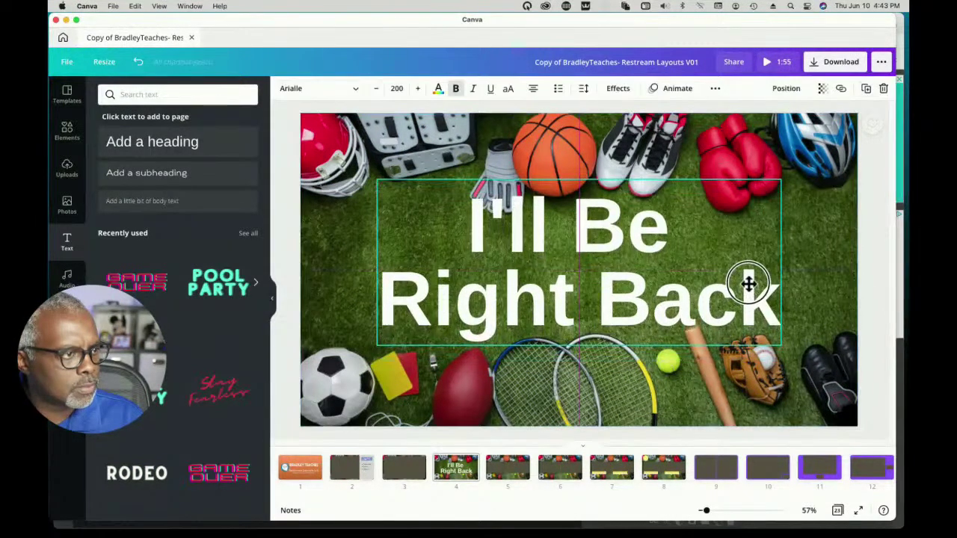
- Try the Hollow effect on the "I'll Be Right Back" text and settle on the Shadow effect
{"action": "left_click", "coordinate": [618, 90]}
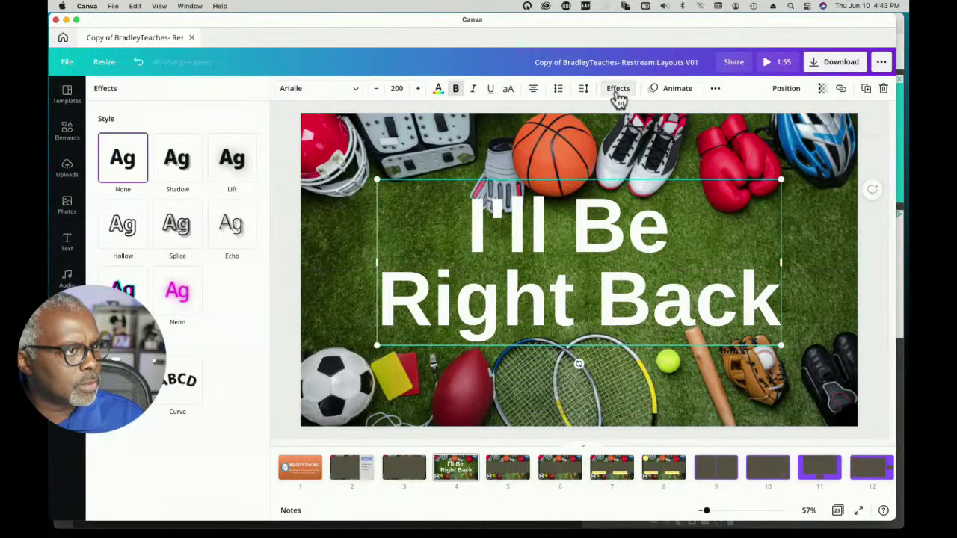
{"action": "left_click", "coordinate": [178, 233]}
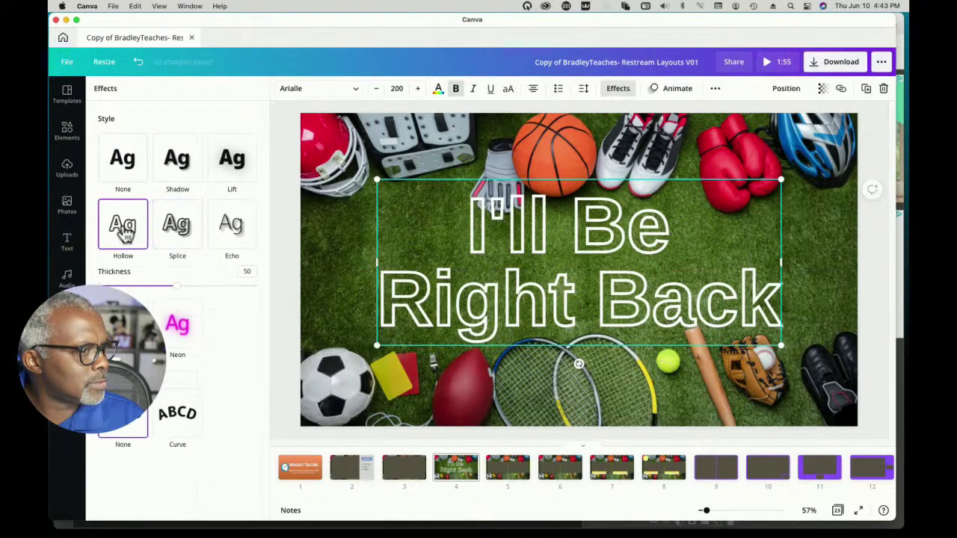
{"action": "left_click", "coordinate": [176, 163]}
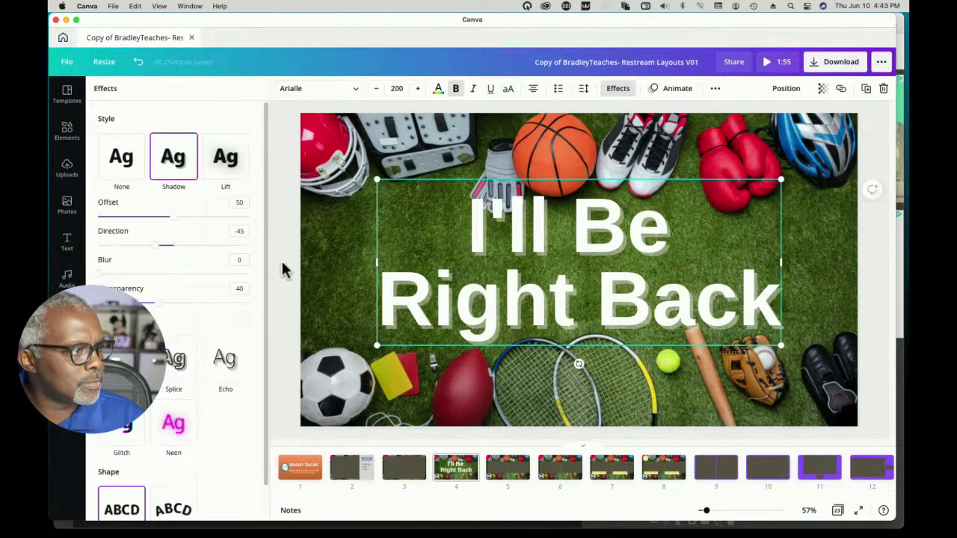
{"action": "key", "text": "Escape"}
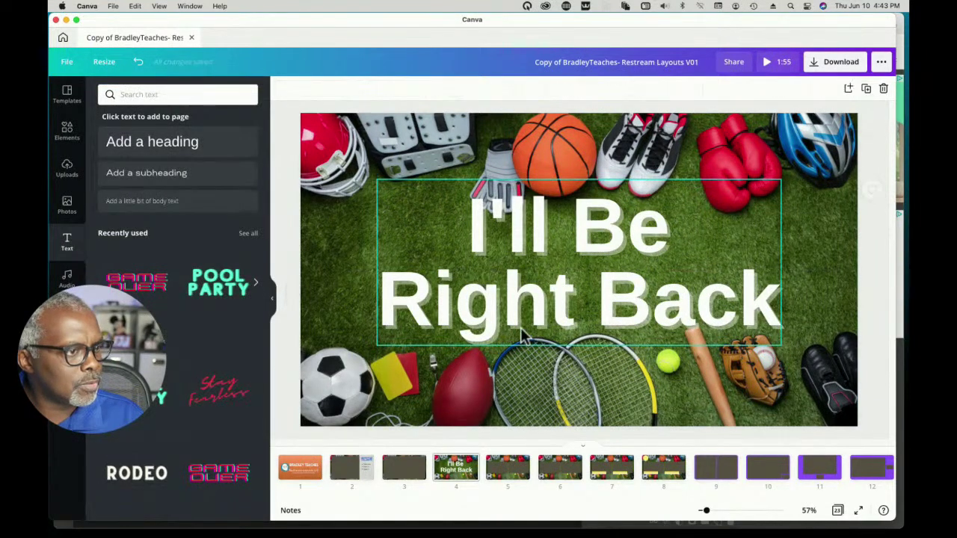
{"action": "key", "text": "Escape"}
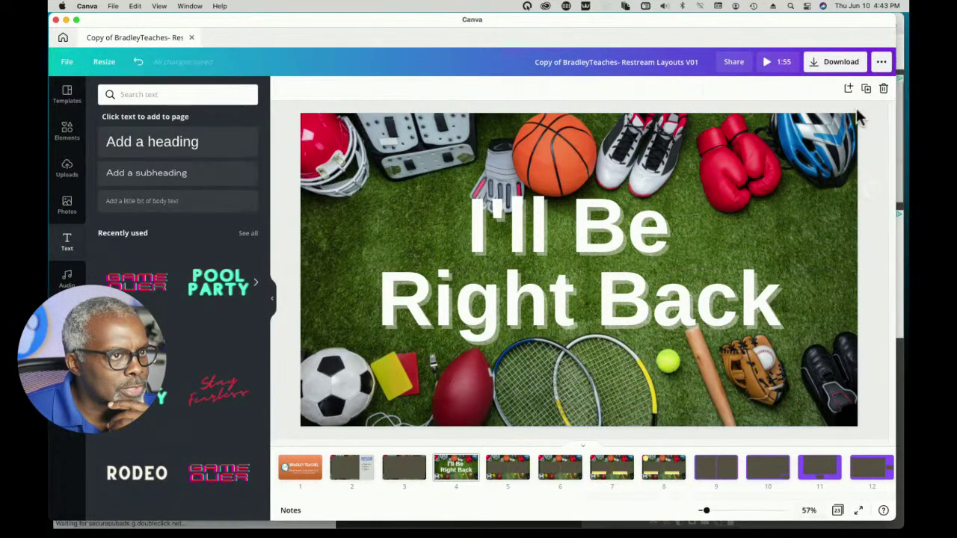
{"action": "left_click", "coordinate": [866, 89]}
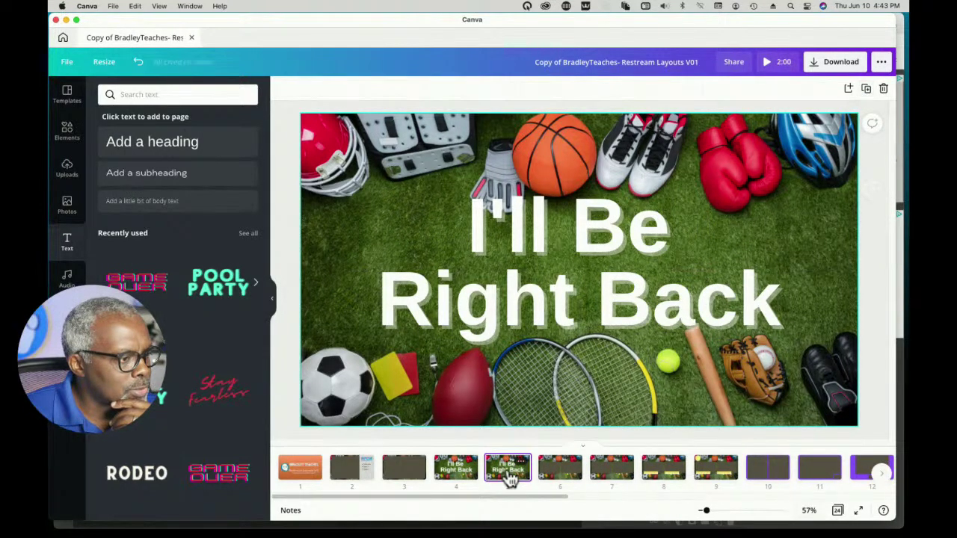
{"action": "key", "text": "Delete"}
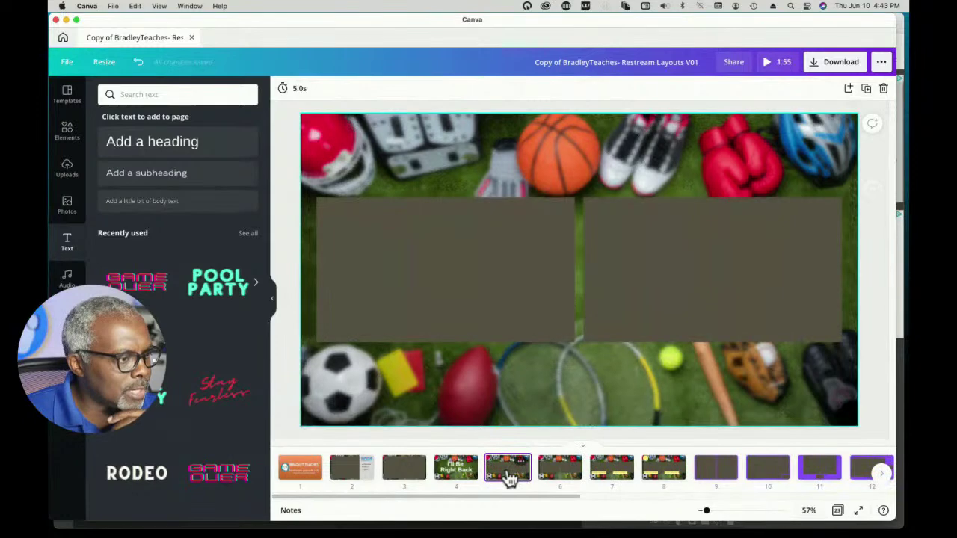
{"action": "left_click", "coordinate": [460, 471]}
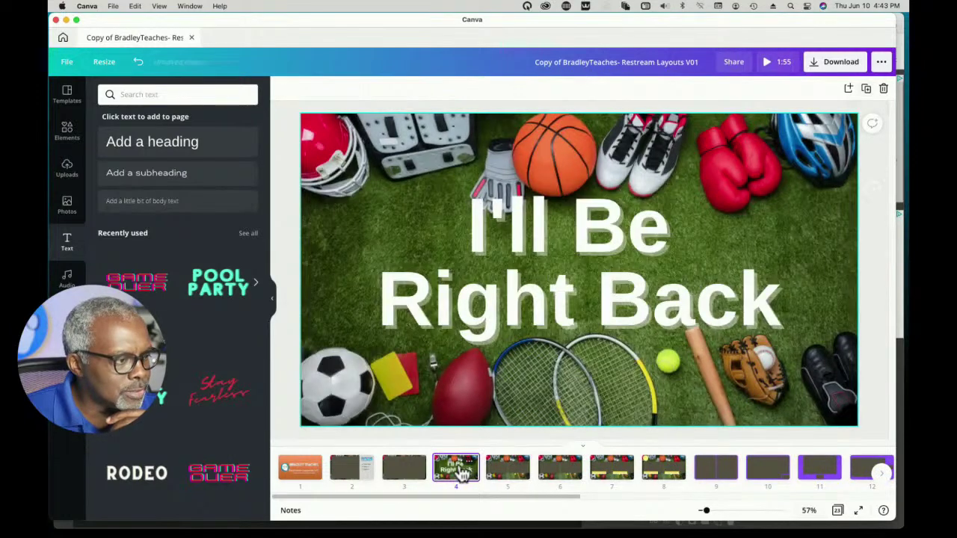
- Add a blank page after page 4 and search the video library for "sports"
{"action": "left_click", "coordinate": [849, 89]}
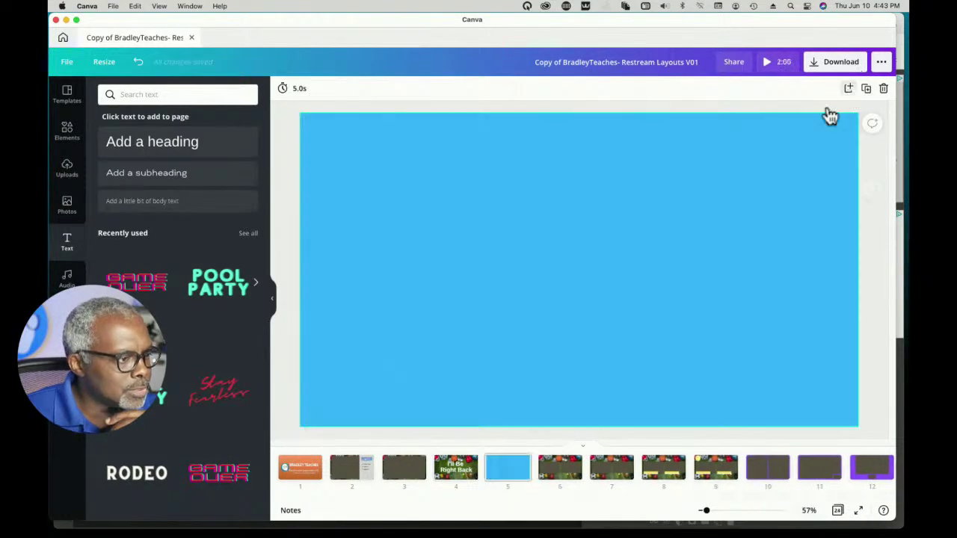
{"action": "left_click", "coordinate": [67, 355]}
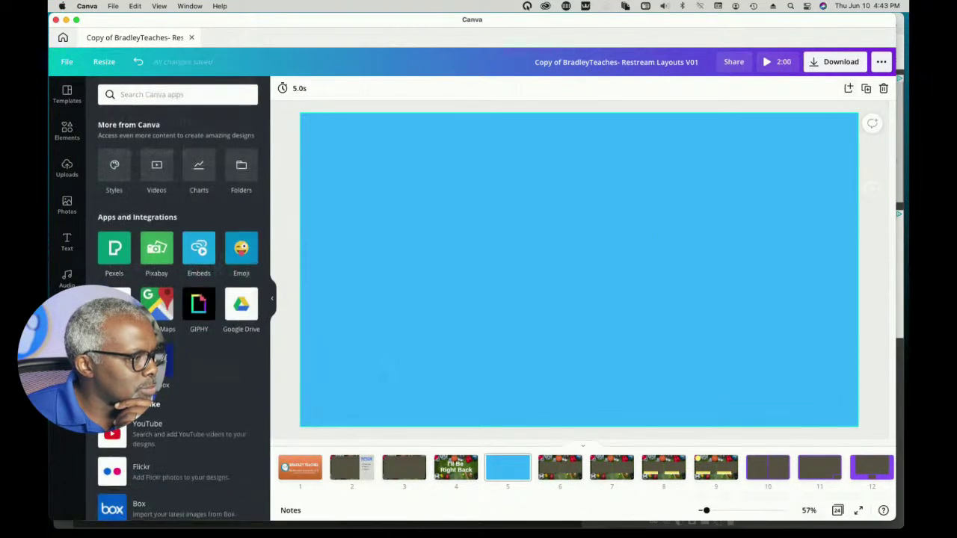
{"action": "left_click", "coordinate": [157, 178]}
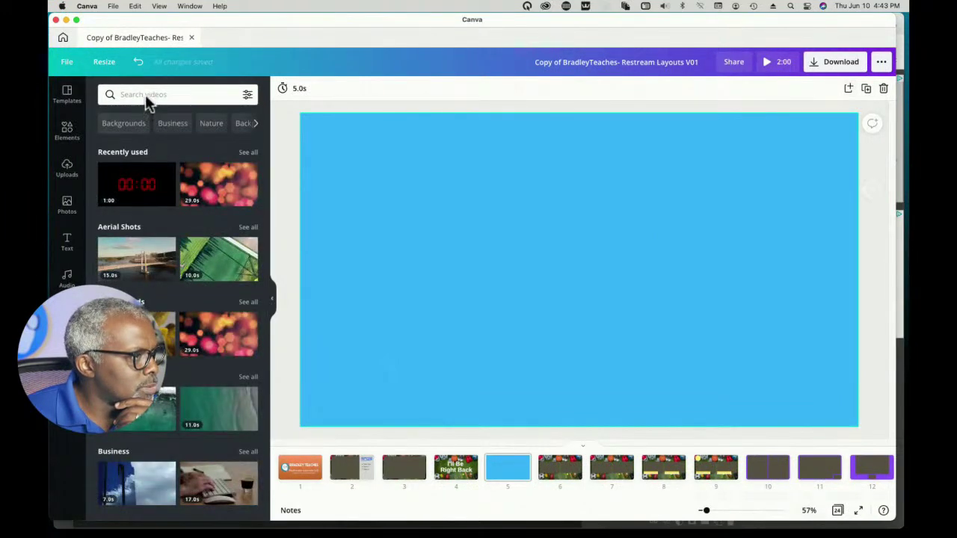
{"action": "type", "text": "sports"}
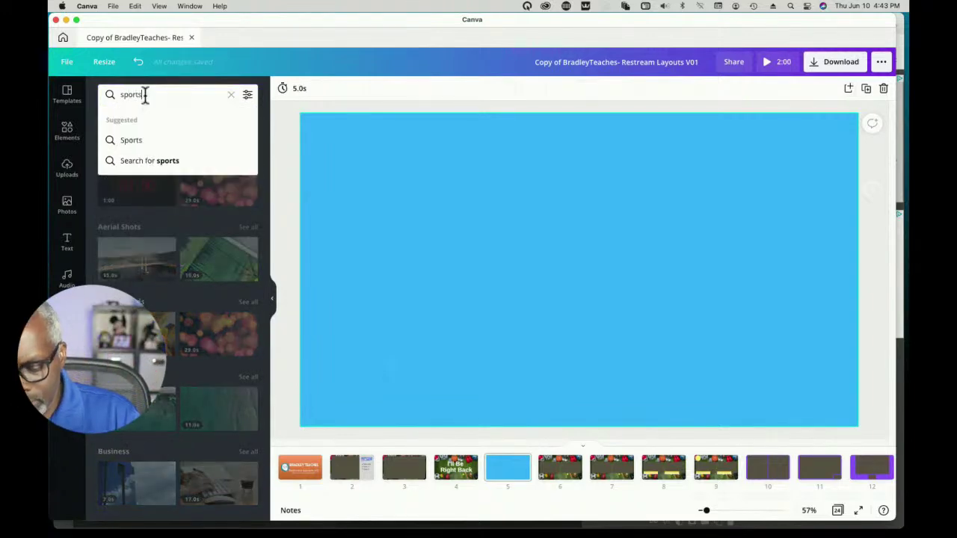
{"action": "key", "text": "Return"}
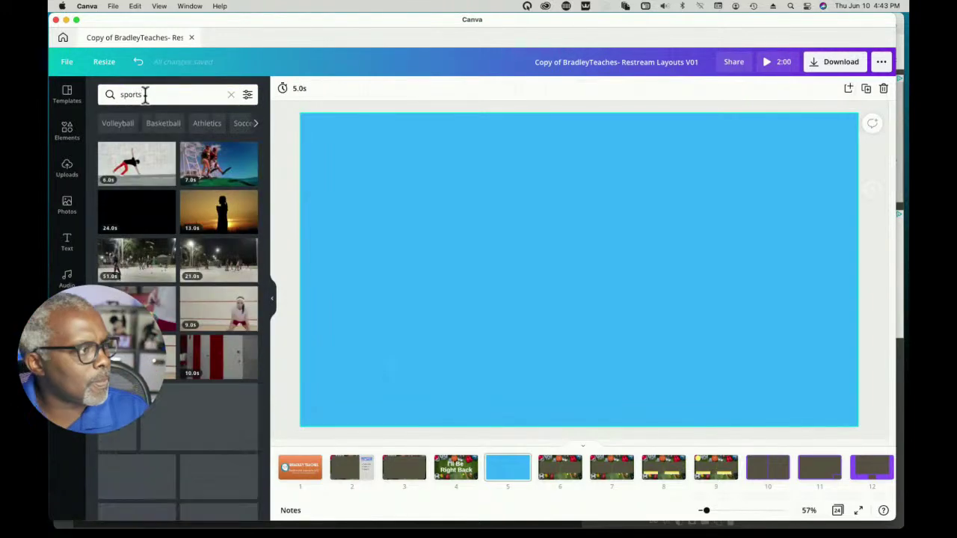
- Browse the sports videos for a suitable page 5 background and clear the search
{"action": "scroll", "coordinate": [177, 336], "scroll_direction": "down", "scroll_amount": 5}
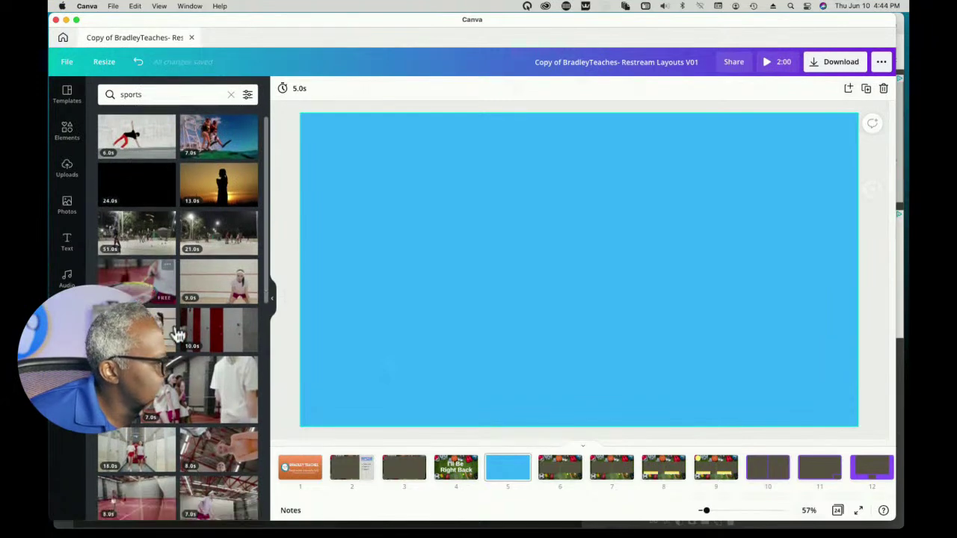
{"action": "scroll", "coordinate": [176, 336], "scroll_direction": "down", "scroll_amount": 10}
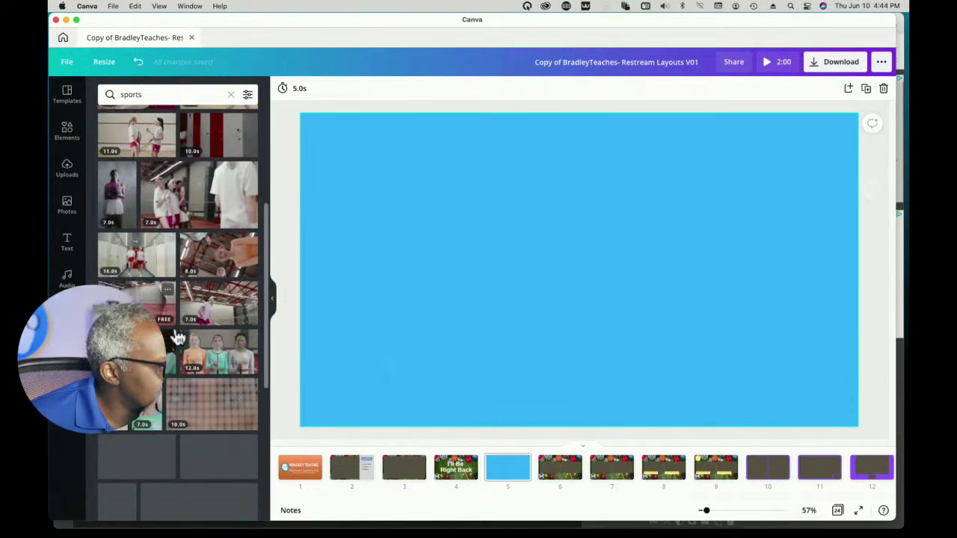
{"action": "scroll", "coordinate": [175, 337], "scroll_direction": "down", "scroll_amount": 10}
{"action": "scroll", "coordinate": [177, 336], "scroll_direction": "down", "scroll_amount": 10}
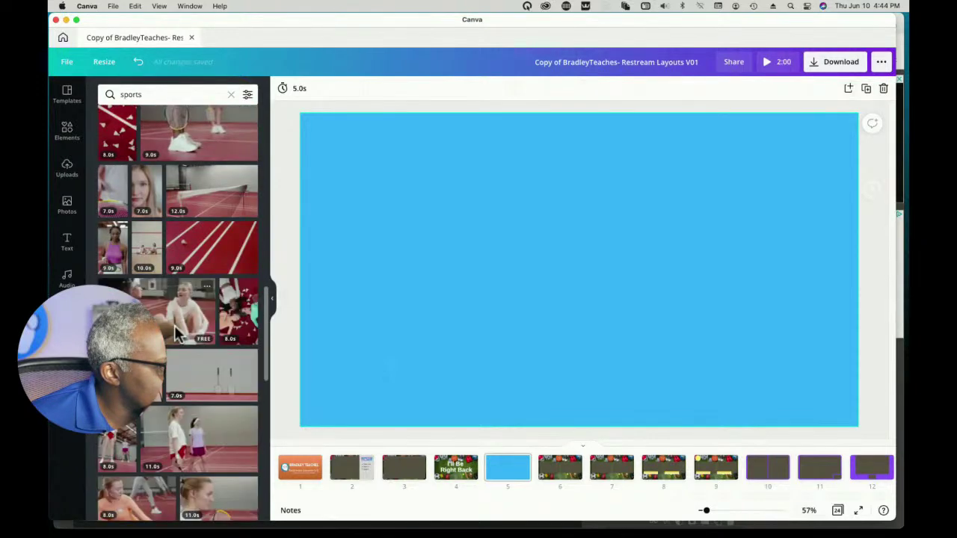
{"action": "scroll", "coordinate": [176, 336], "scroll_direction": "down", "scroll_amount": 10}
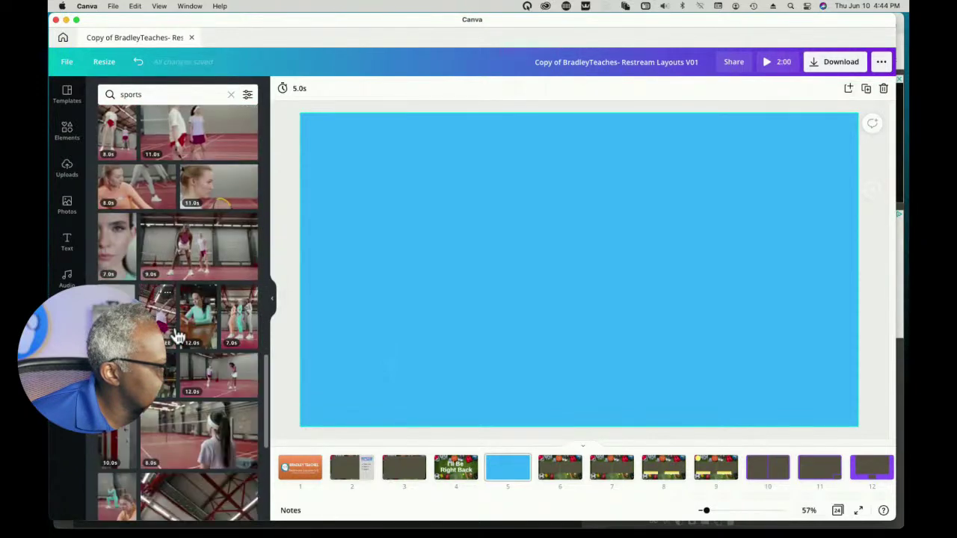
{"action": "scroll", "coordinate": [174, 329], "scroll_direction": "up", "scroll_amount": 20}
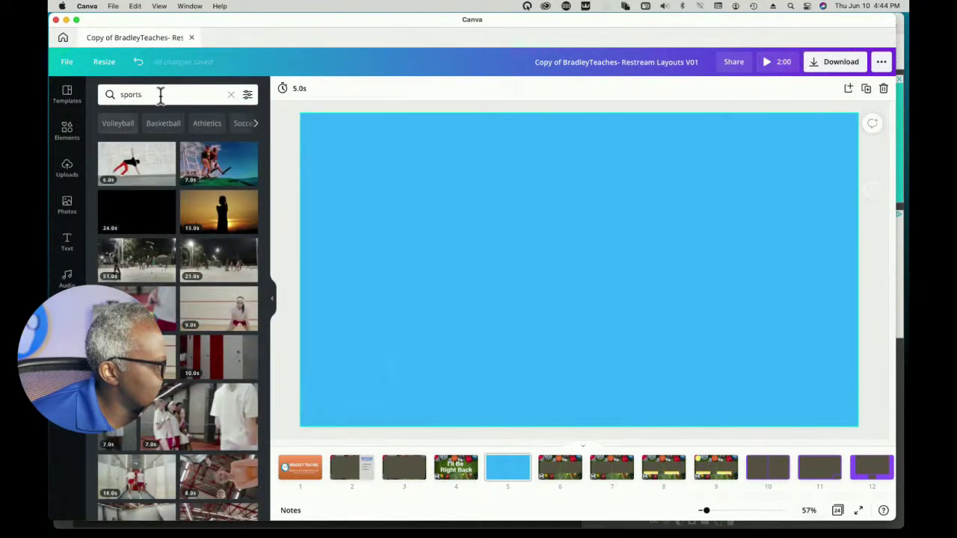
{"action": "left_click", "coordinate": [231, 96]}
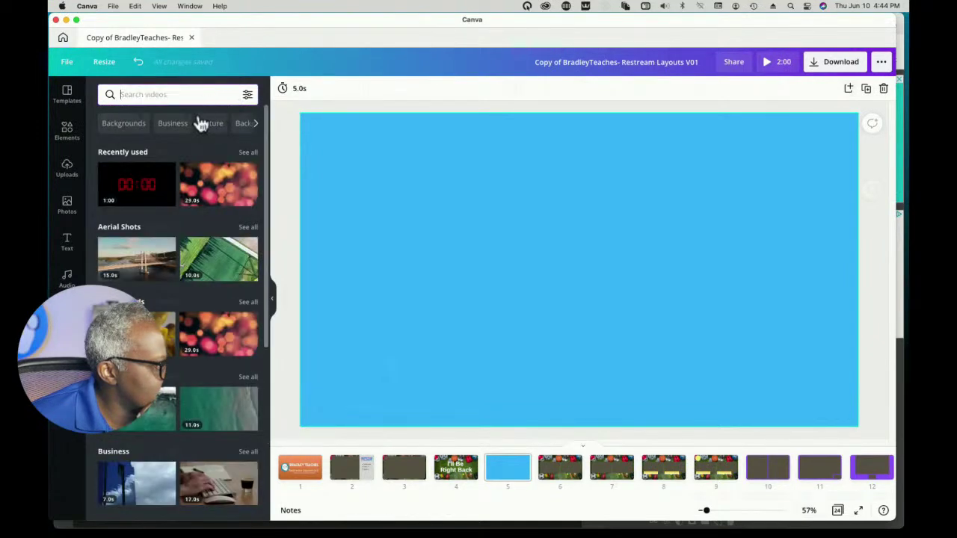
- Add the recently used 29.0s hexagon lights video to page 5, enlarge it to fill the page, and lock it
{"action": "left_click", "coordinate": [223, 196]}
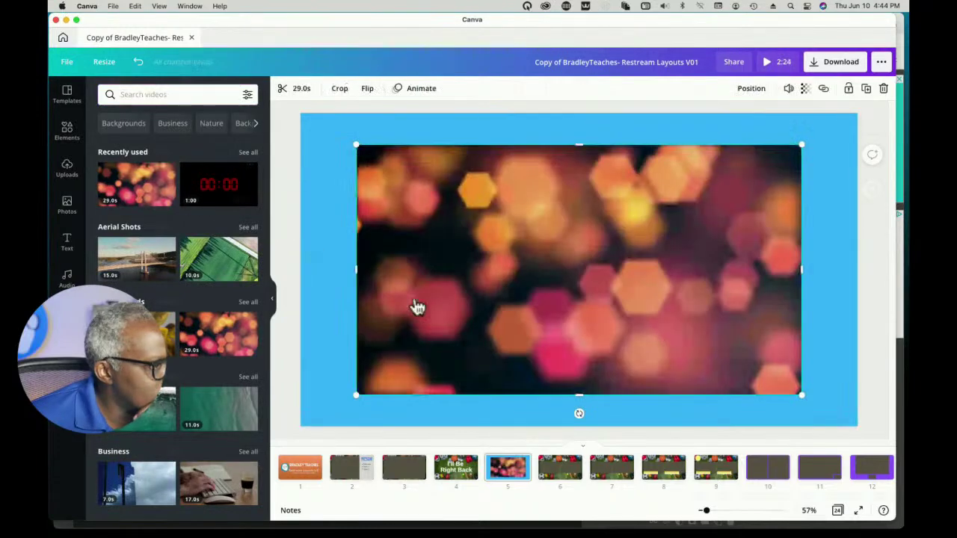
{"action": "left_click_drag", "start_coordinate": [485, 296], "coordinate": [471, 277]}
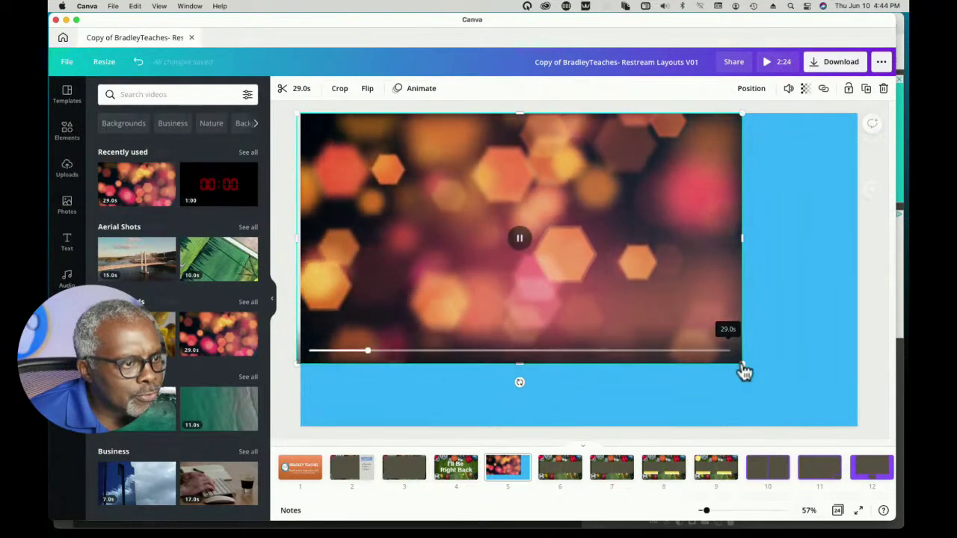
{"action": "left_click_drag", "start_coordinate": [742, 364], "coordinate": [829, 414]}
{"action": "left_click_drag", "start_coordinate": [860, 431], "coordinate": [864, 432]}
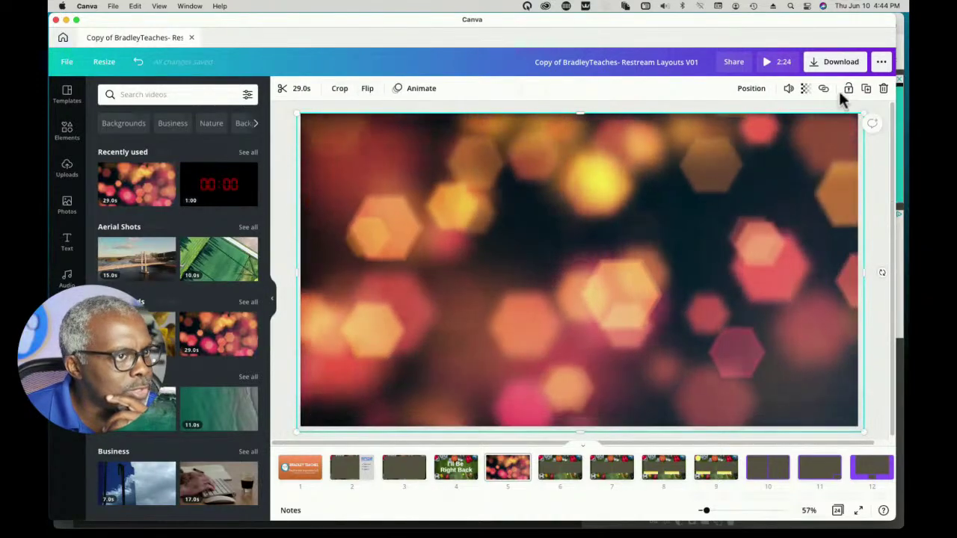
{"action": "left_click", "coordinate": [849, 89]}
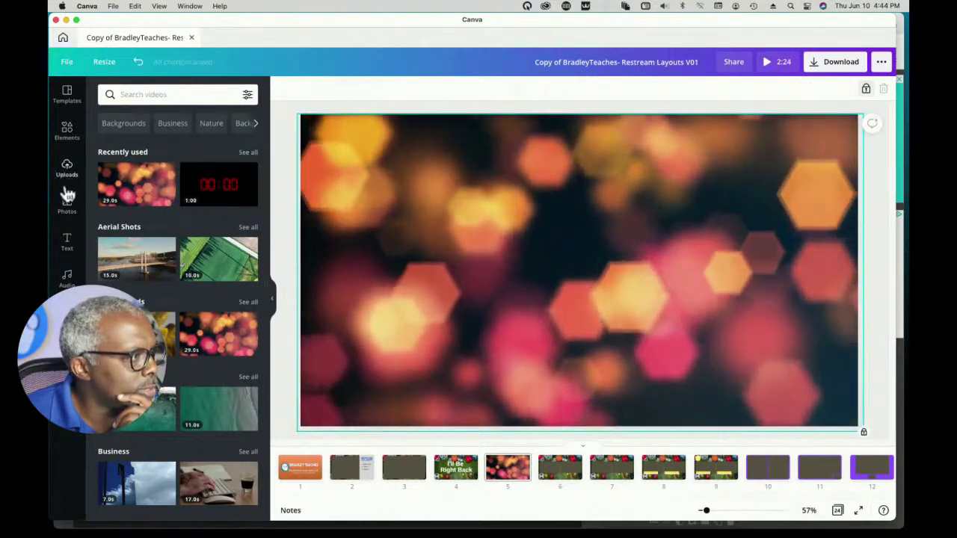
- Add a square shape to page 5, enlarge it from the upper-left corner, and stretch it to cover the whole page
{"action": "left_click", "coordinate": [68, 133]}
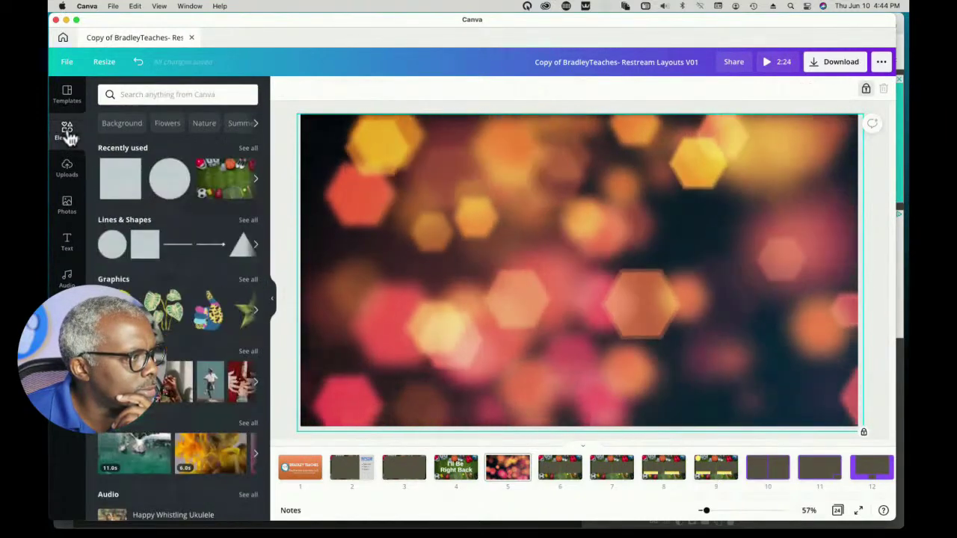
{"action": "left_click", "coordinate": [125, 184]}
{"action": "left_click_drag", "start_coordinate": [547, 264], "coordinate": [345, 186]}
{"action": "left_click_drag", "start_coordinate": [456, 276], "coordinate": [807, 320]}
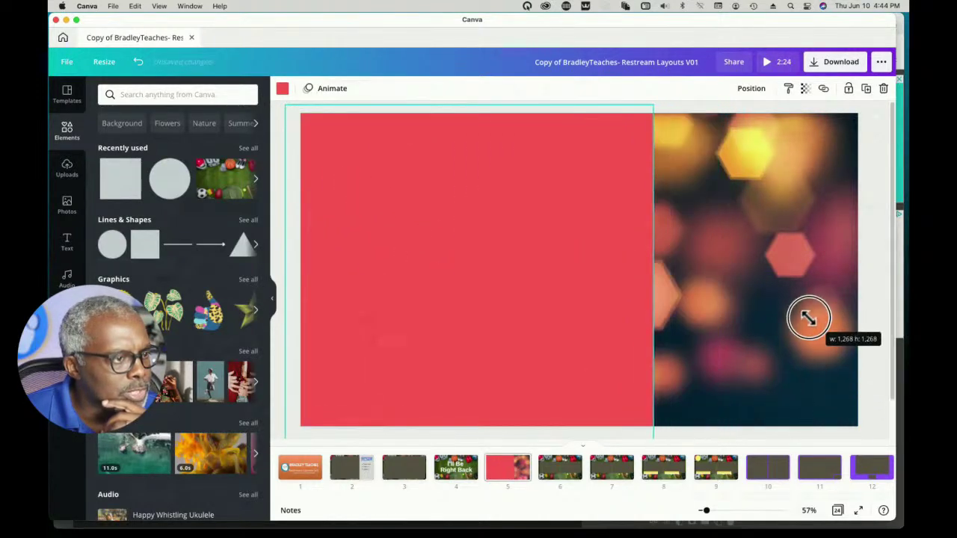
{"action": "left_click_drag", "start_coordinate": [656, 286], "coordinate": [866, 281]}
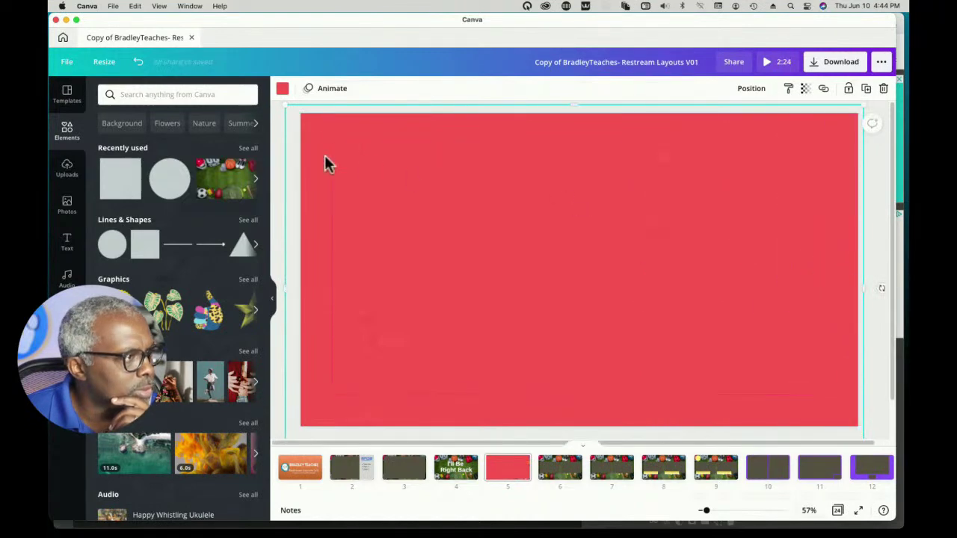
- Recolor the page 5 rectangle bright green and set its transparency to 48 so the hexagon video shows through
{"action": "left_click", "coordinate": [282, 89]}
{"action": "left_click", "coordinate": [246, 147]}
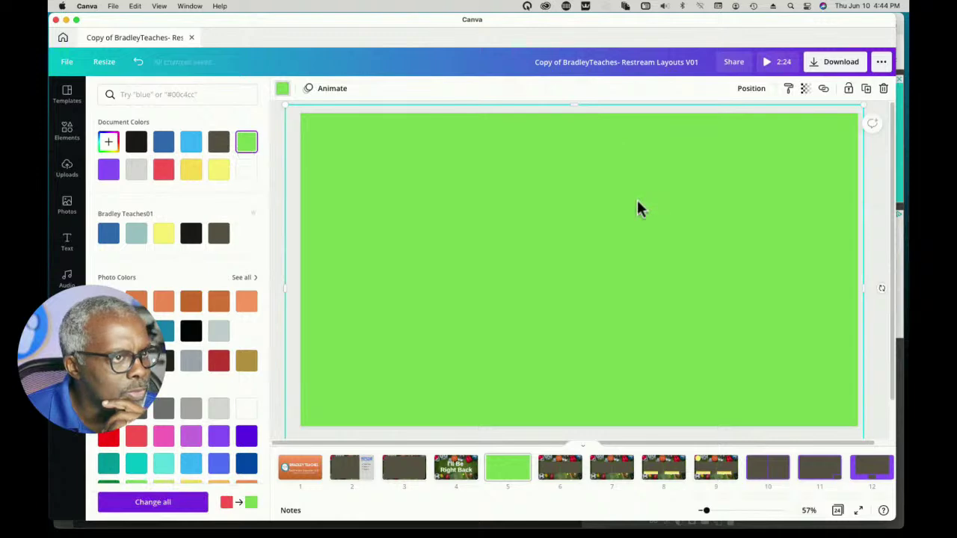
{"action": "left_click", "coordinate": [805, 89]}
{"action": "left_click_drag", "start_coordinate": [771, 123], "coordinate": [737, 122]}
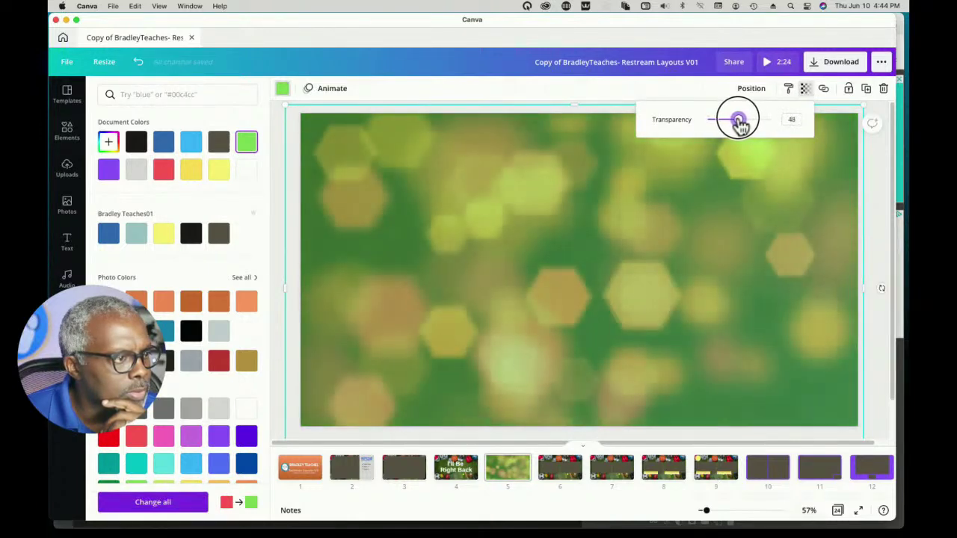
{"action": "left_click", "coordinate": [274, 155]}
{"action": "left_click", "coordinate": [275, 154]}
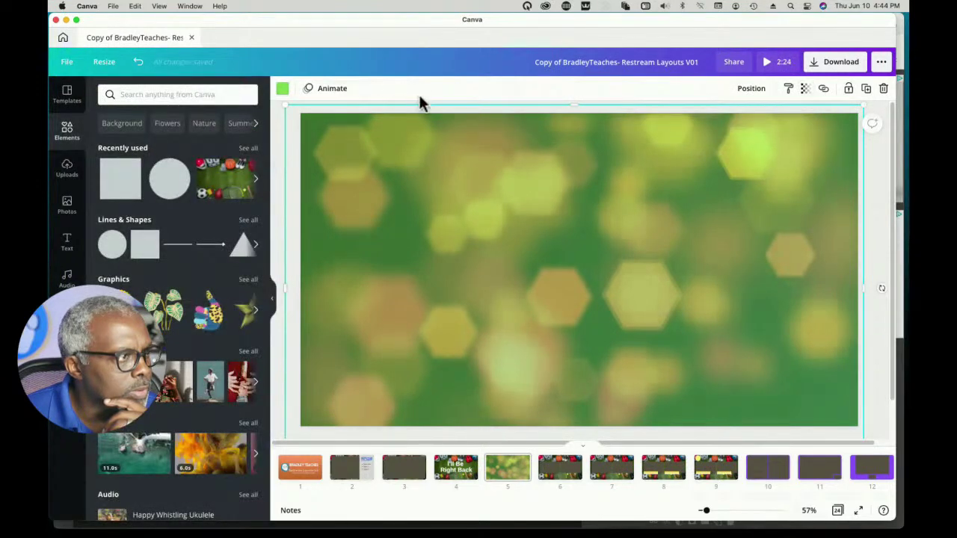
{"action": "left_click", "coordinate": [880, 237]}
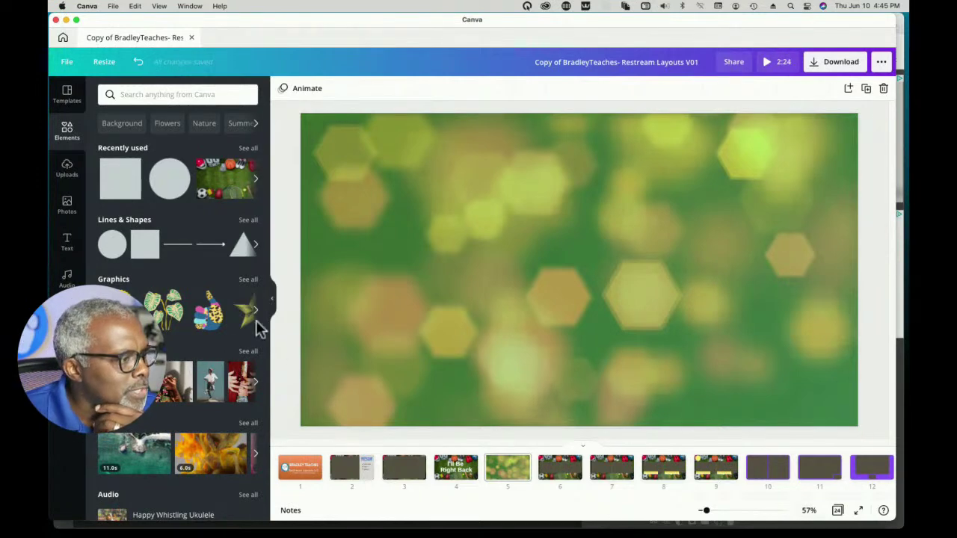
- Copy the "I'll Be Right Back" text from page 4 onto page 5
{"action": "left_click", "coordinate": [454, 471]}
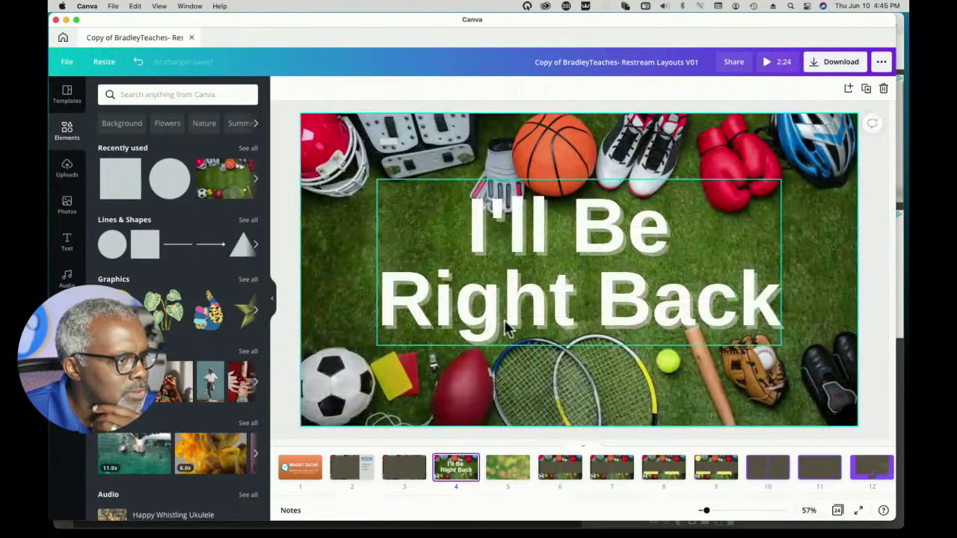
{"action": "left_click", "coordinate": [507, 329]}
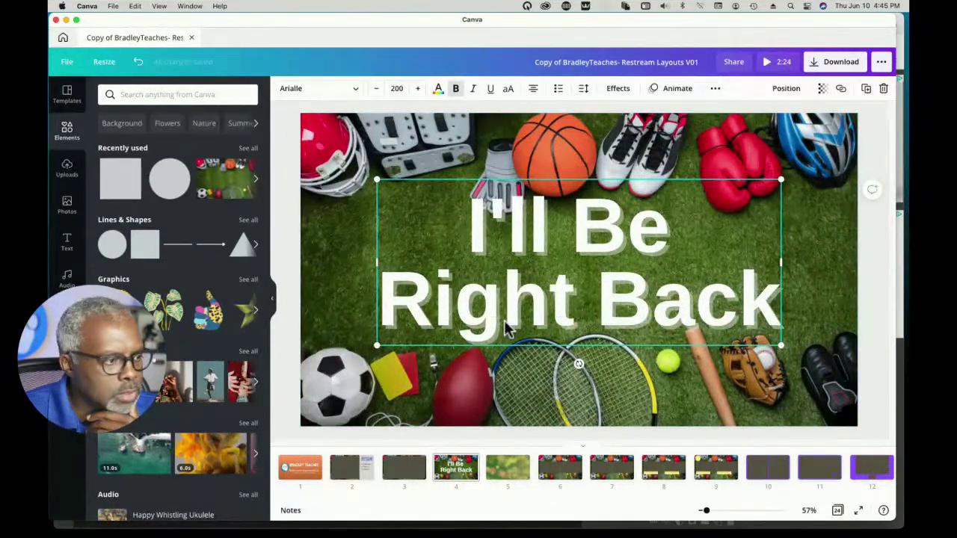
{"action": "left_click", "coordinate": [508, 468]}
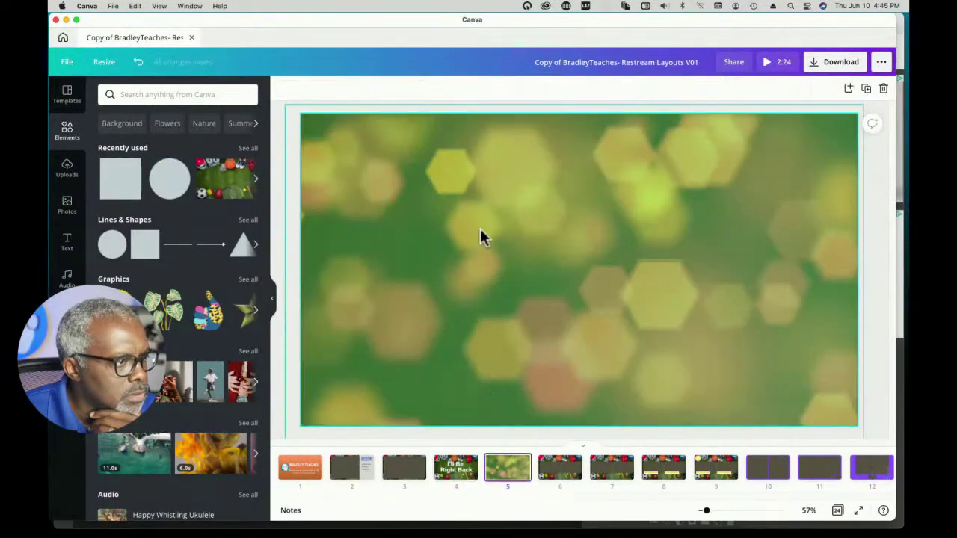
{"action": "key", "text": "cmd+v"}
- Replace the copied text on page 5 with "Broadcast Begins Soon"
{"action": "triple_click", "coordinate": [513, 239]}
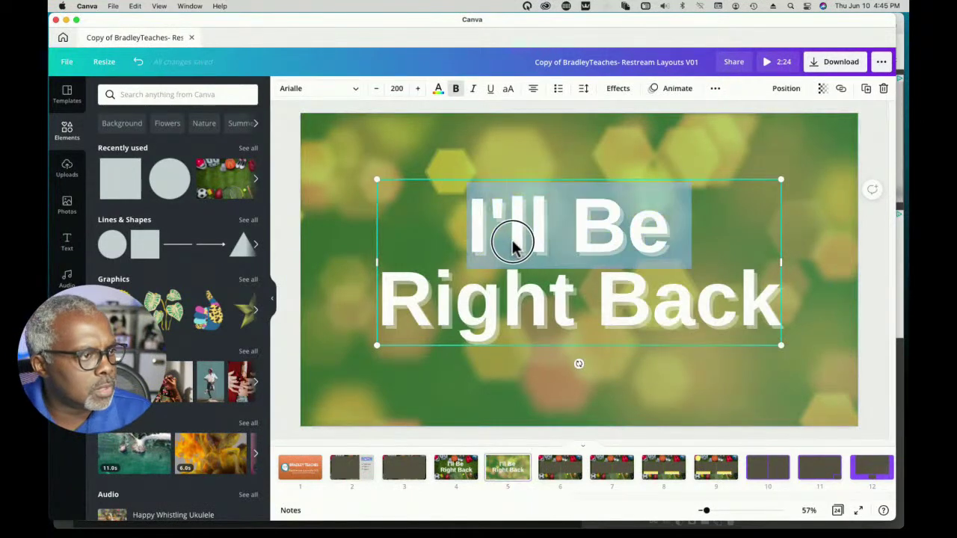
{"action": "type", "text": "Bro"}
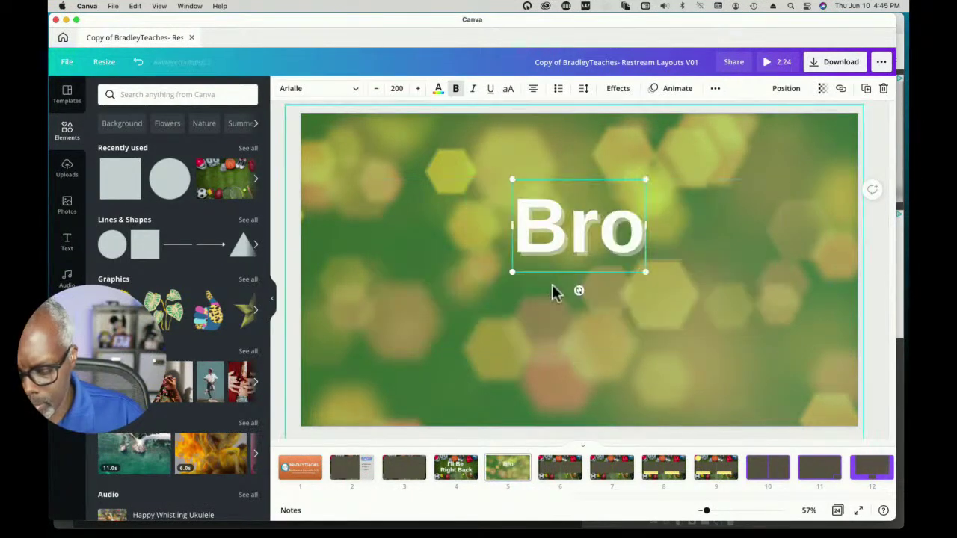
{"action": "type", "text": "adcast Begins"}
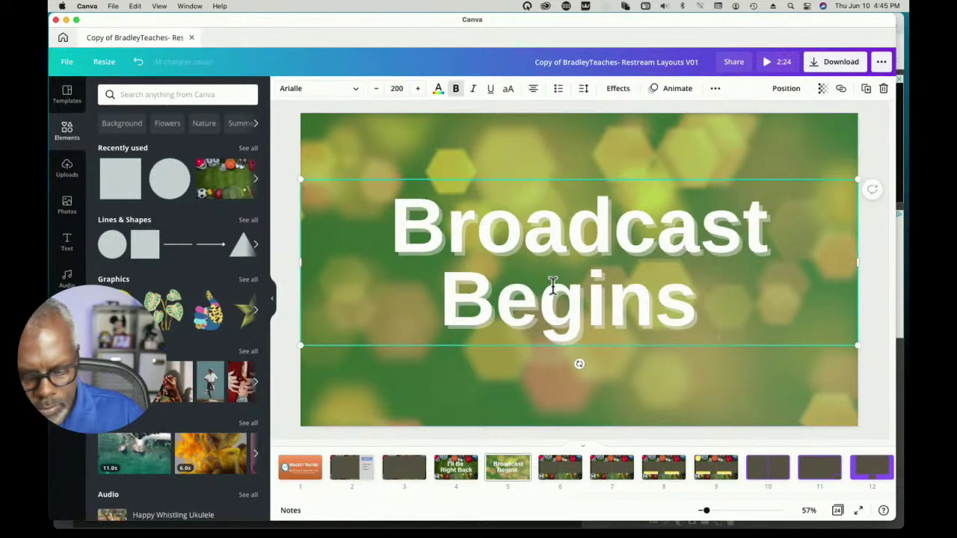
{"action": "type", "text": " Soon"}
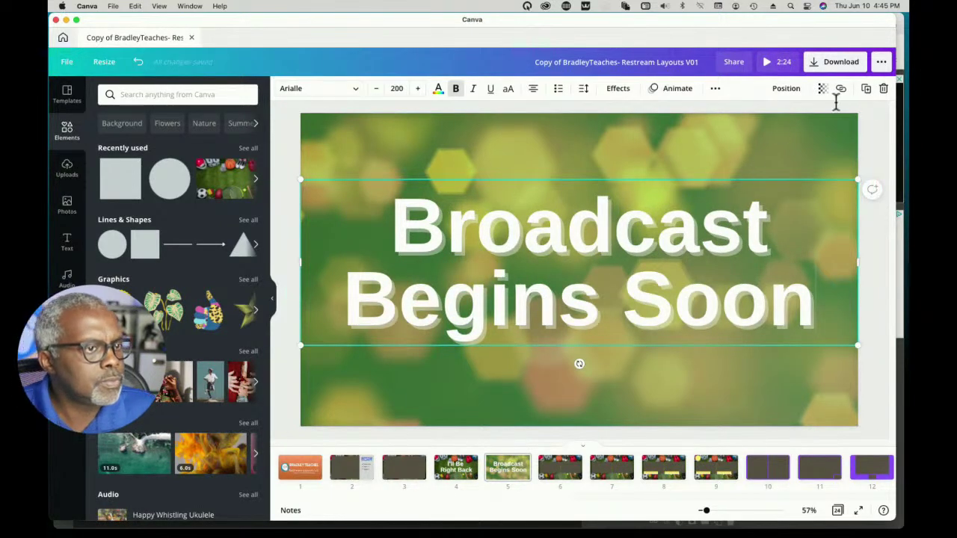
{"action": "left_click", "coordinate": [881, 128]}
- Send the green overlay on page 5 backward in the layer order
{"action": "left_click", "coordinate": [813, 139]}
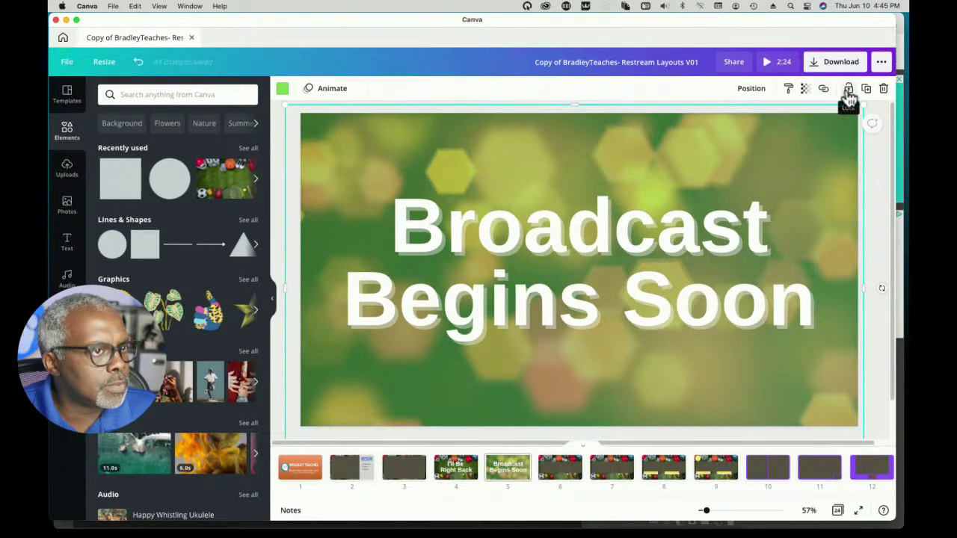
{"action": "left_click", "coordinate": [753, 91]}
{"action": "left_click", "coordinate": [718, 129]}
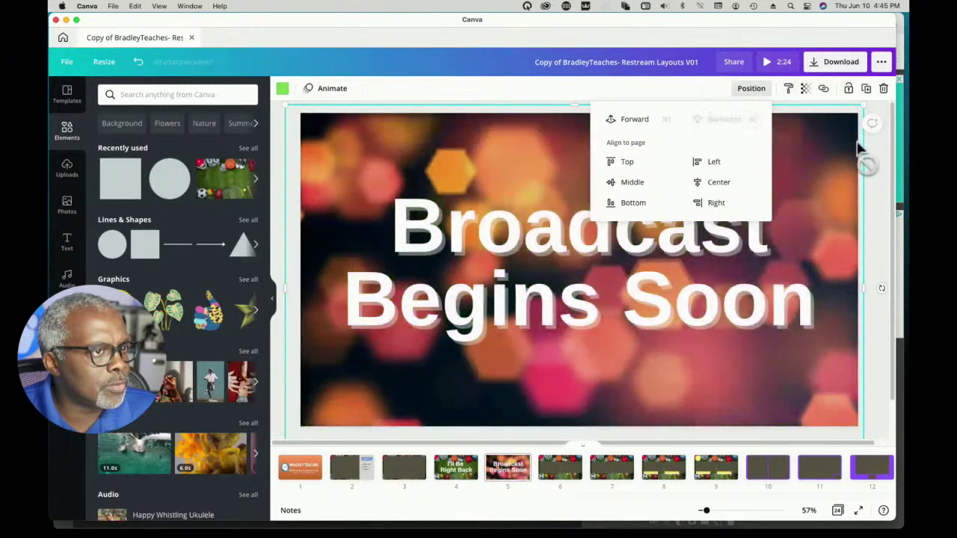
- Unlock the hexagon lights video on page 5 and send it backward behind the green overlay
{"action": "left_click", "coordinate": [845, 168]}
{"action": "left_click", "coordinate": [811, 159]}
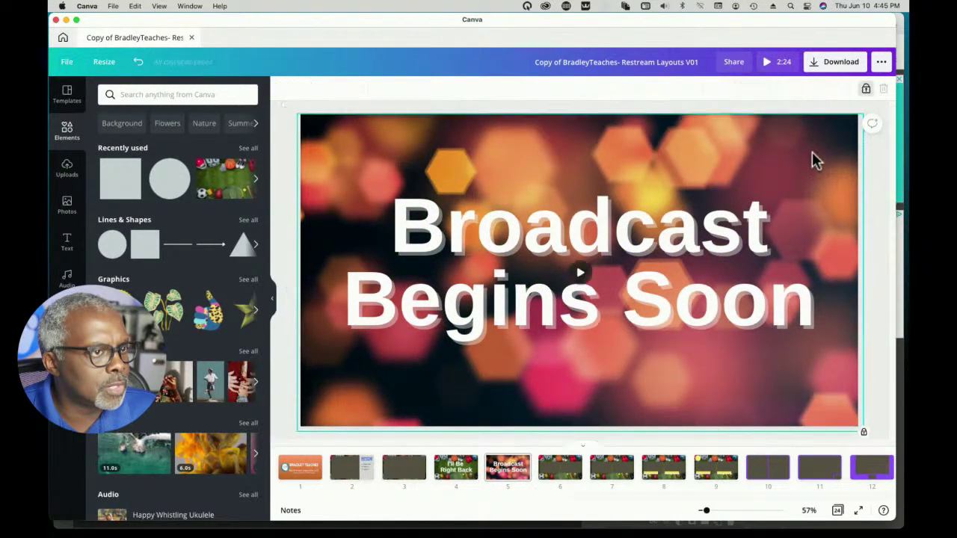
{"action": "left_click", "coordinate": [867, 89]}
{"action": "left_click", "coordinate": [766, 87]}
{"action": "left_click", "coordinate": [739, 129]}
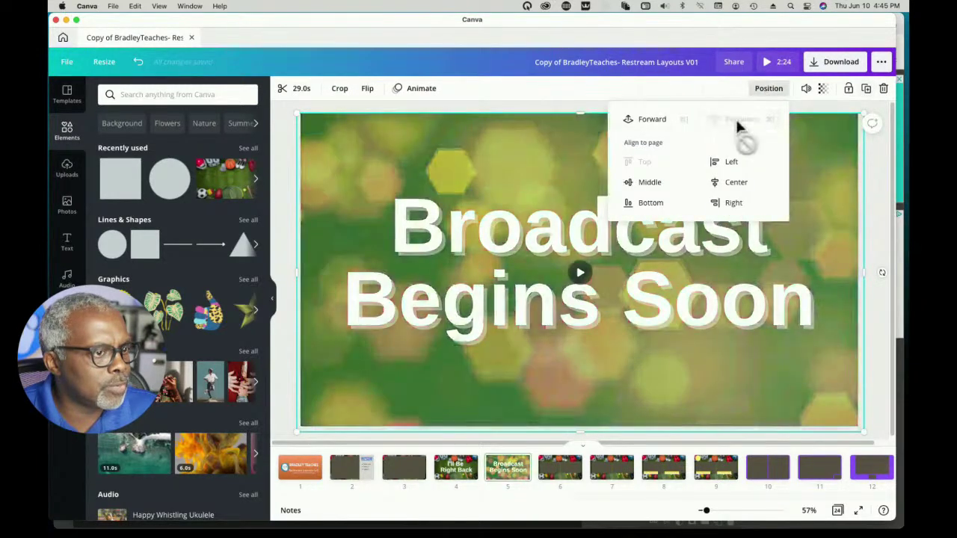
- Preview the page 5 video with its overlay and review the layouts on pages 2 and 6 to 9
{"action": "left_click", "coordinate": [581, 275]}
{"action": "left_click", "coordinate": [581, 275]}
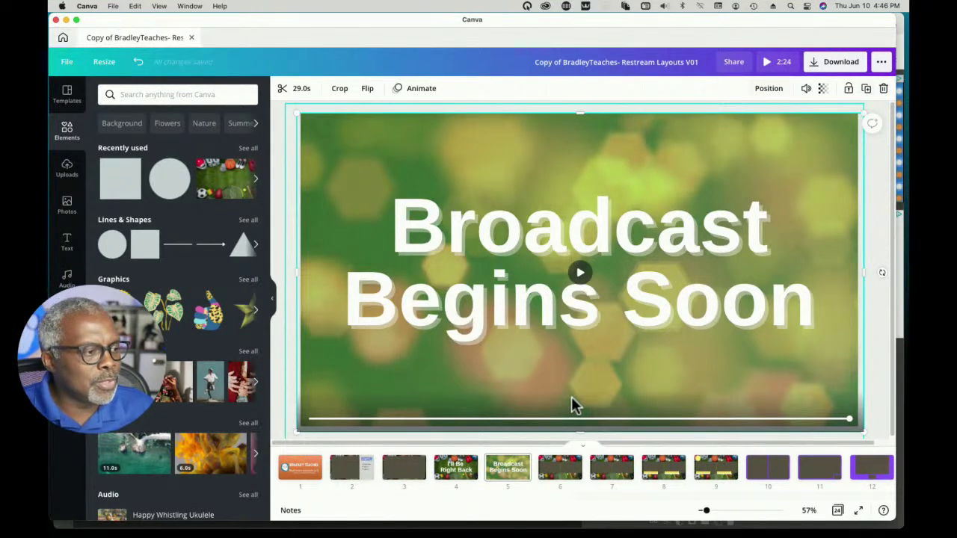
{"action": "left_click", "coordinate": [404, 476]}
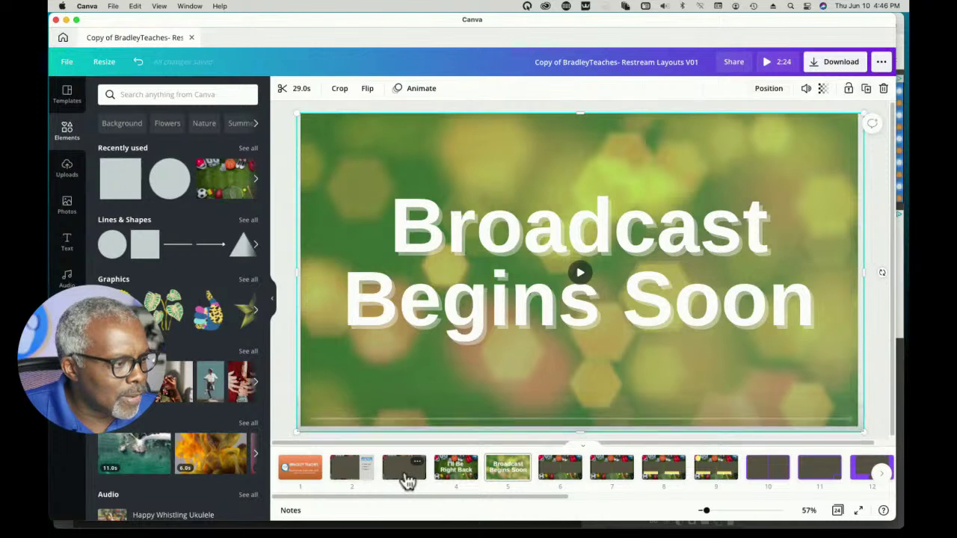
{"action": "left_click", "coordinate": [351, 477]}
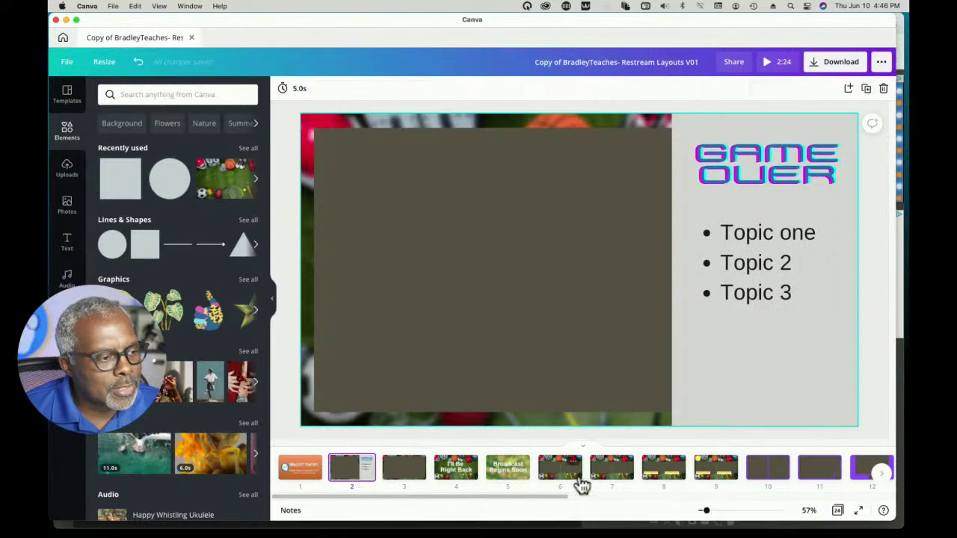
{"action": "left_click", "coordinate": [559, 471]}
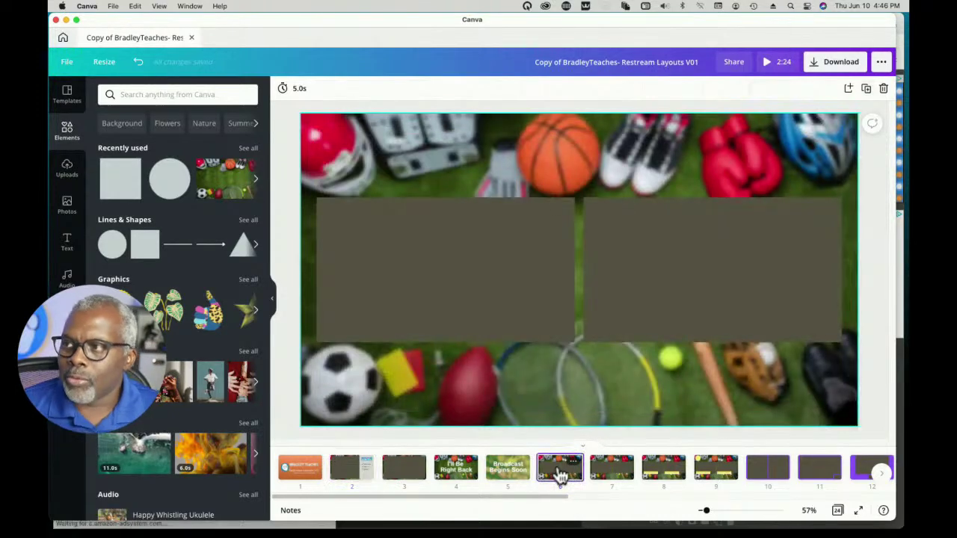
{"action": "left_click", "coordinate": [654, 479]}
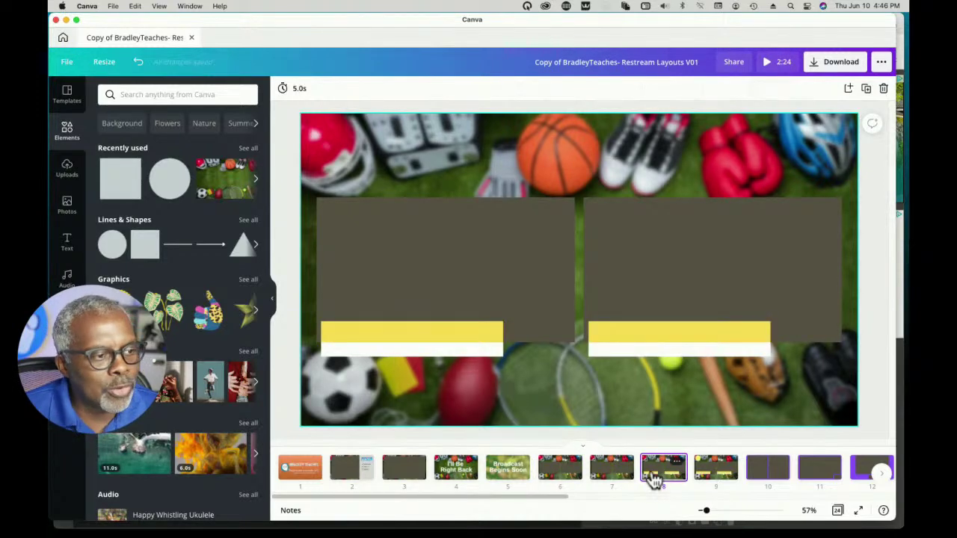
{"action": "left_click", "coordinate": [715, 477]}
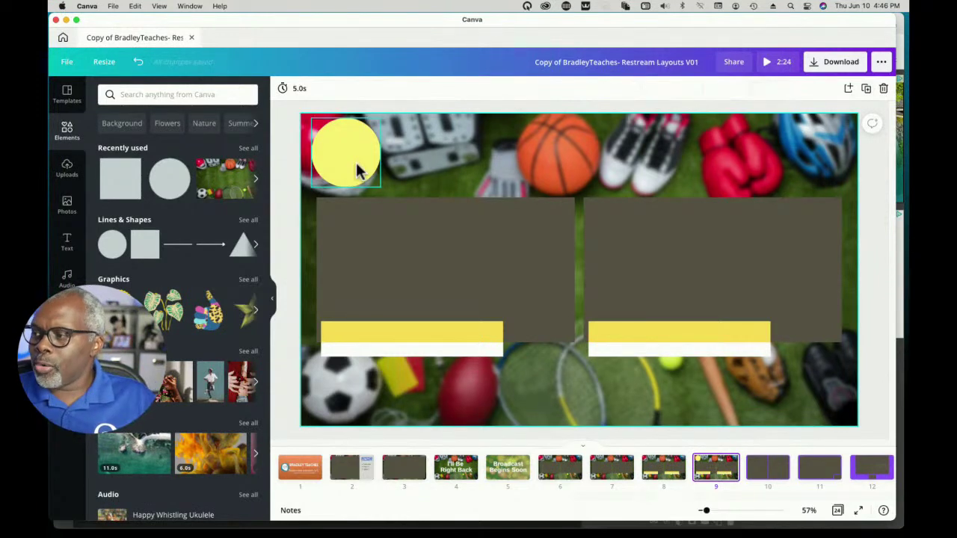
{"action": "left_click", "coordinate": [662, 471]}
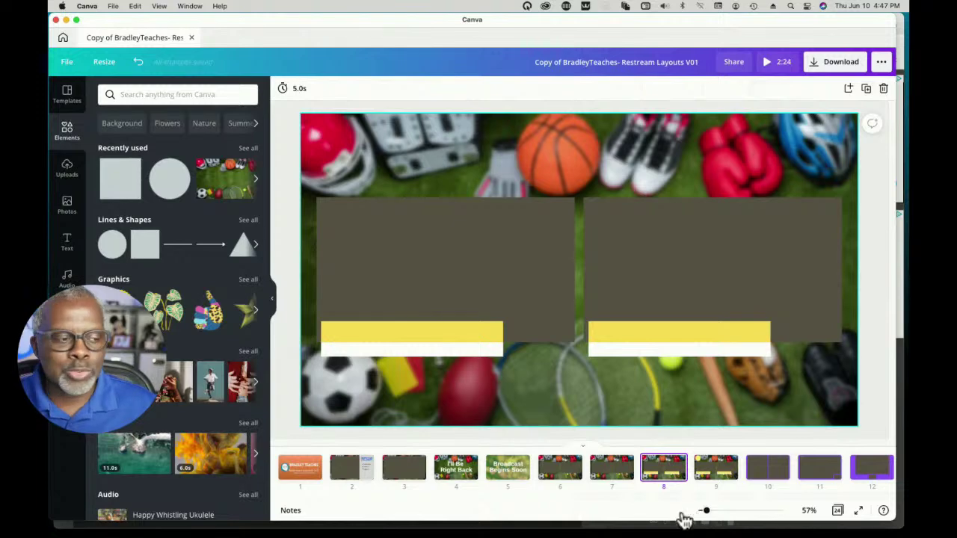
{"action": "left_click", "coordinate": [606, 470]}
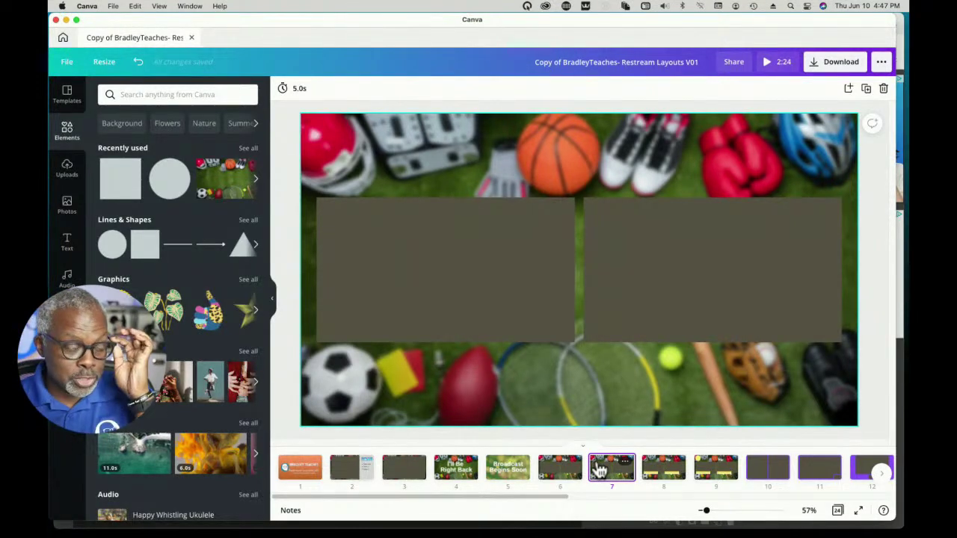
- Delete the "GAME OVER" title from the topic panel on page 2
{"action": "left_click", "coordinate": [368, 479]}
{"action": "left_click", "coordinate": [743, 178]}
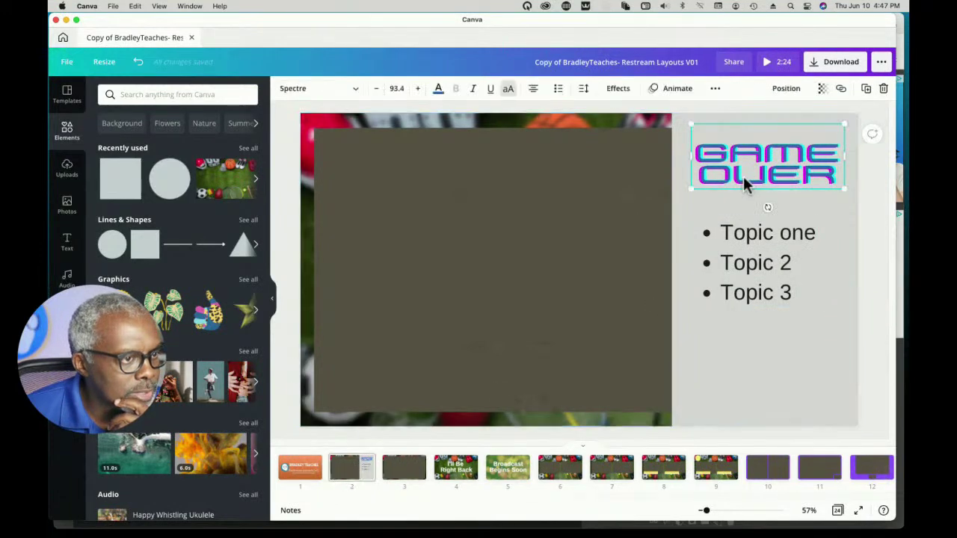
{"action": "key", "text": "Delete"}
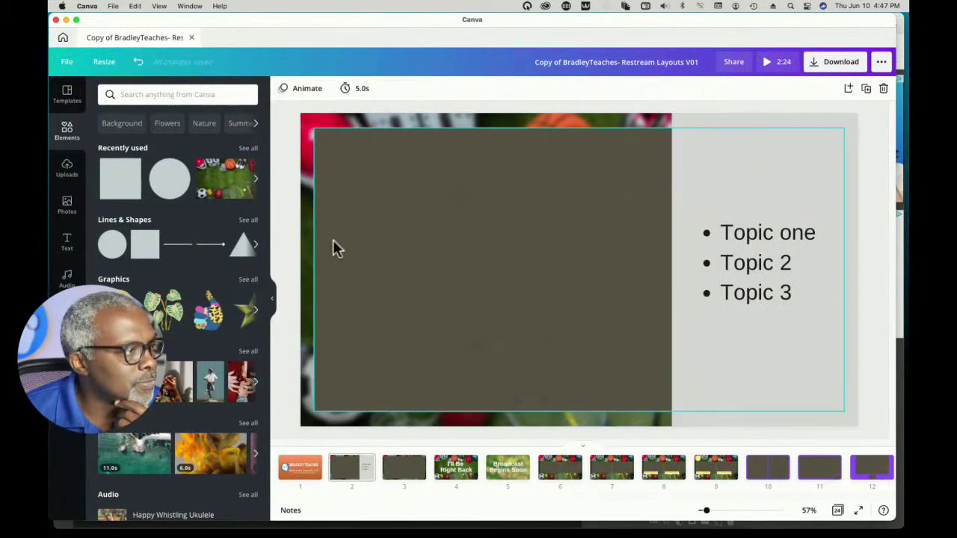
- Add a heading reading "Today's Show, we'll cover:" above the topic list in the page 2 panel
{"action": "left_click", "coordinate": [66, 241]}
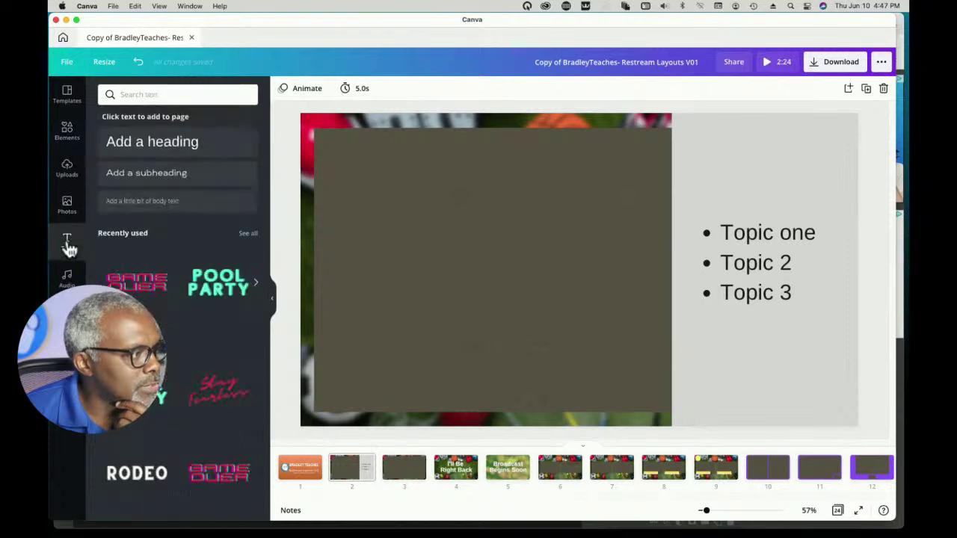
{"action": "left_click", "coordinate": [157, 145]}
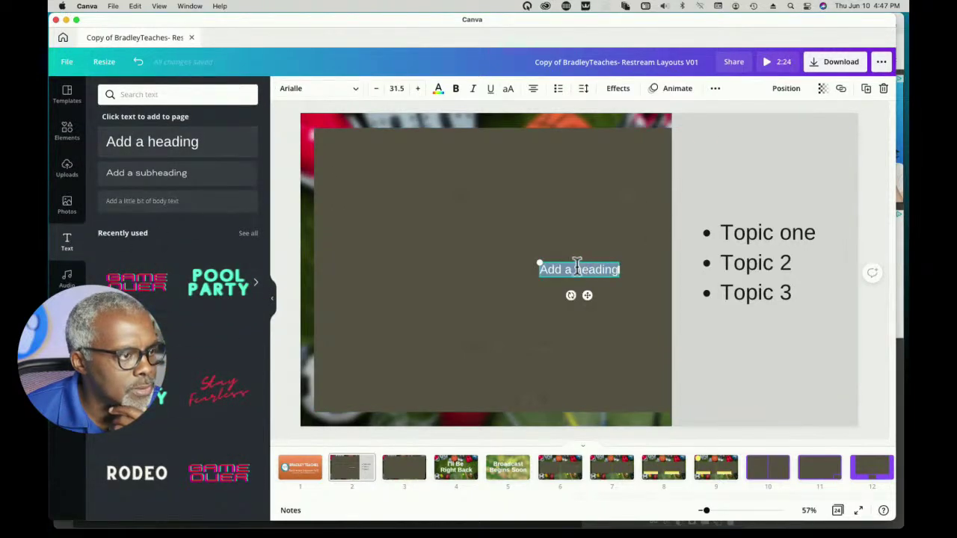
{"action": "left_click_drag", "start_coordinate": [578, 263], "coordinate": [751, 138]}
{"action": "double_click", "coordinate": [752, 140]}
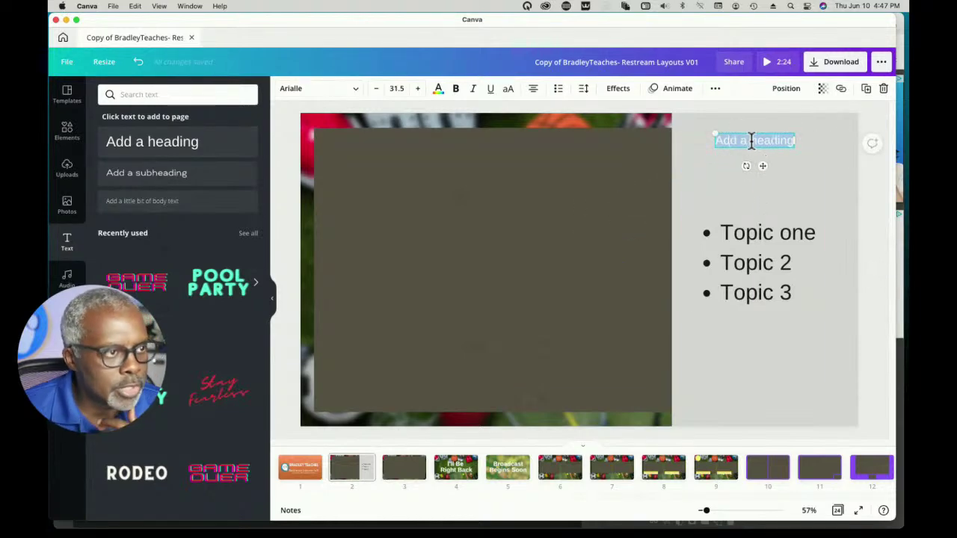
{"action": "type", "text": "Topics"}
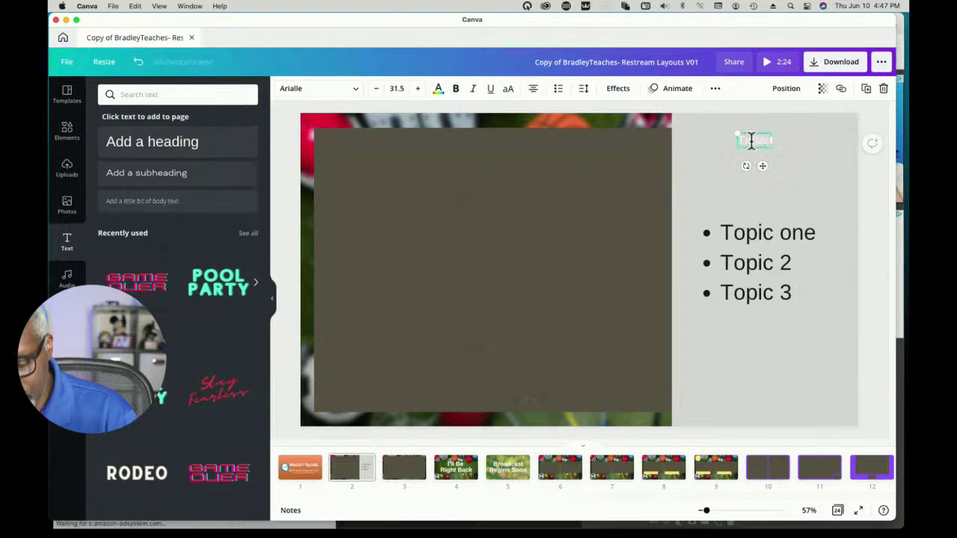
{"action": "type", "text": " Slide"}
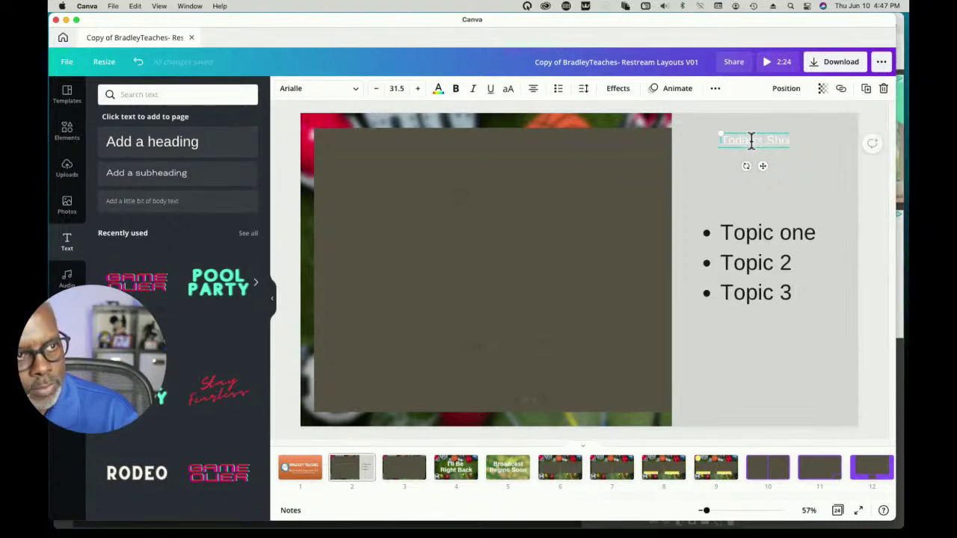
{"action": "type", "text": "w, we'll cover"}
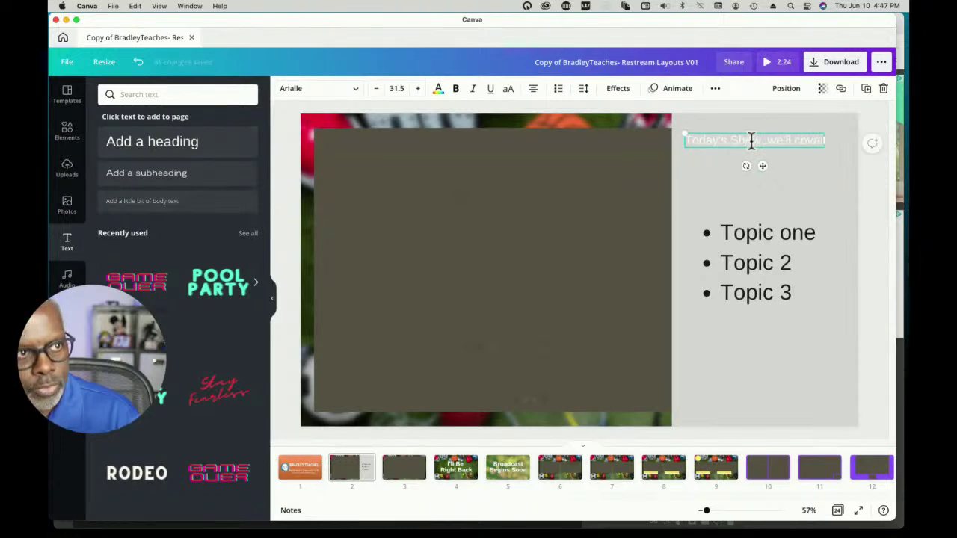
{"action": "left_click", "coordinate": [685, 141]}
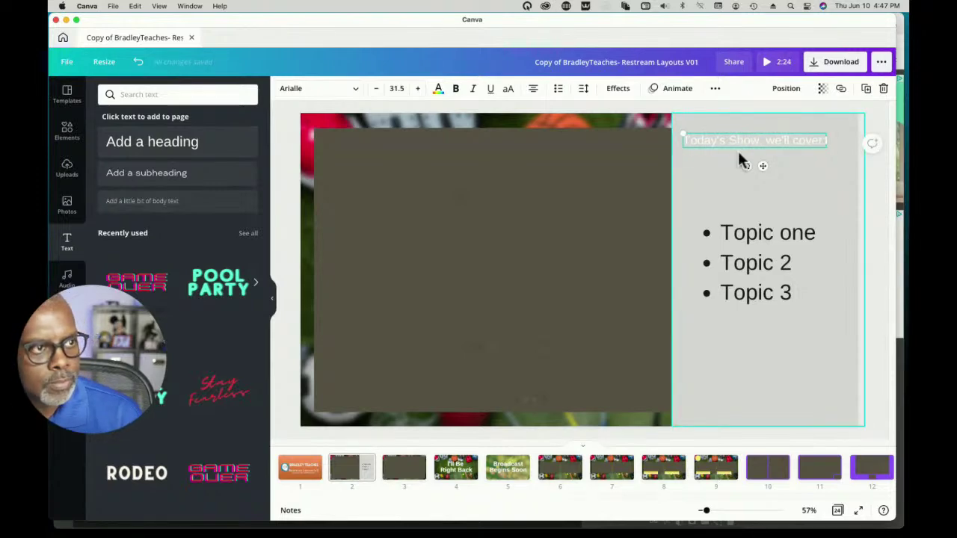
- Change the page 2 panel heading to read "In Today's Show, we'll cover:" and make it bold
{"action": "type", "text": "In"}
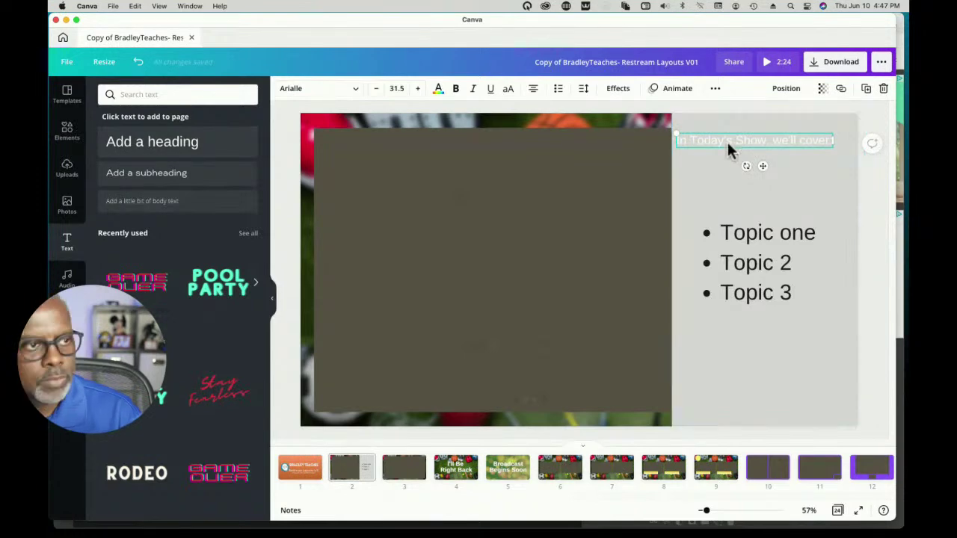
{"action": "triple_click", "coordinate": [770, 140]}
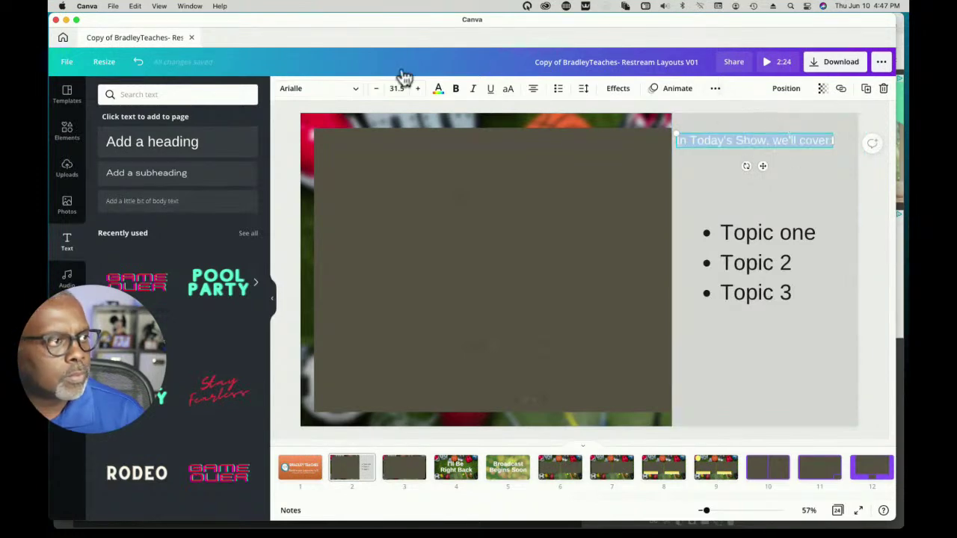
{"action": "left_click", "coordinate": [455, 90]}
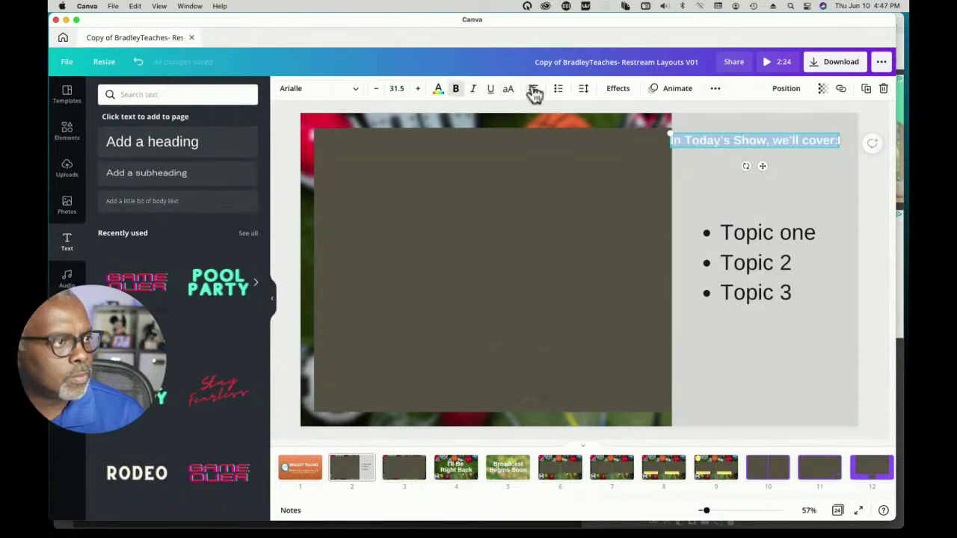
- Enlarge the topic panel heading to font size 47.5 and center-align its text
{"action": "left_click", "coordinate": [418, 89]}
{"action": "left_click", "coordinate": [419, 89]}
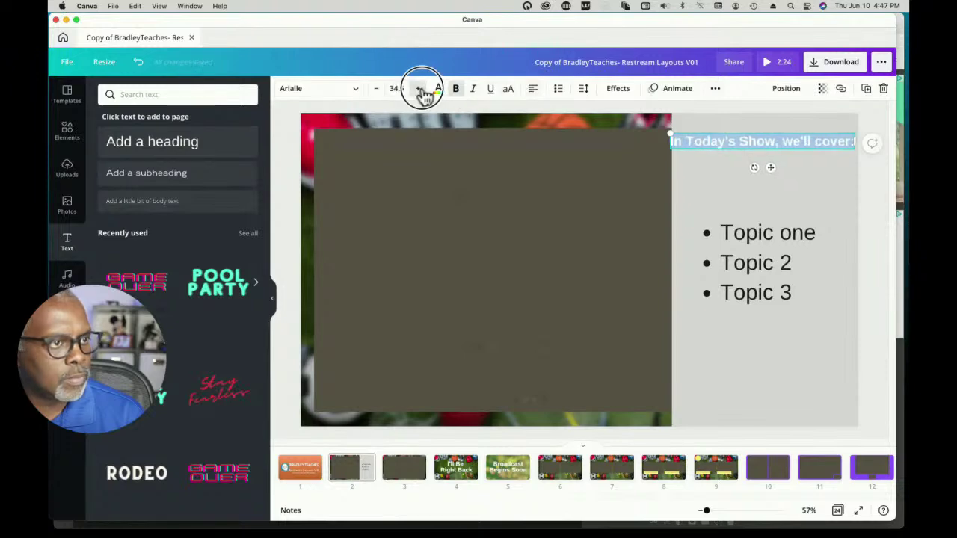
{"action": "left_click", "coordinate": [418, 89]}
{"action": "left_click", "coordinate": [419, 89]}
{"action": "left_click", "coordinate": [419, 89]}
{"action": "left_click", "coordinate": [419, 89]}
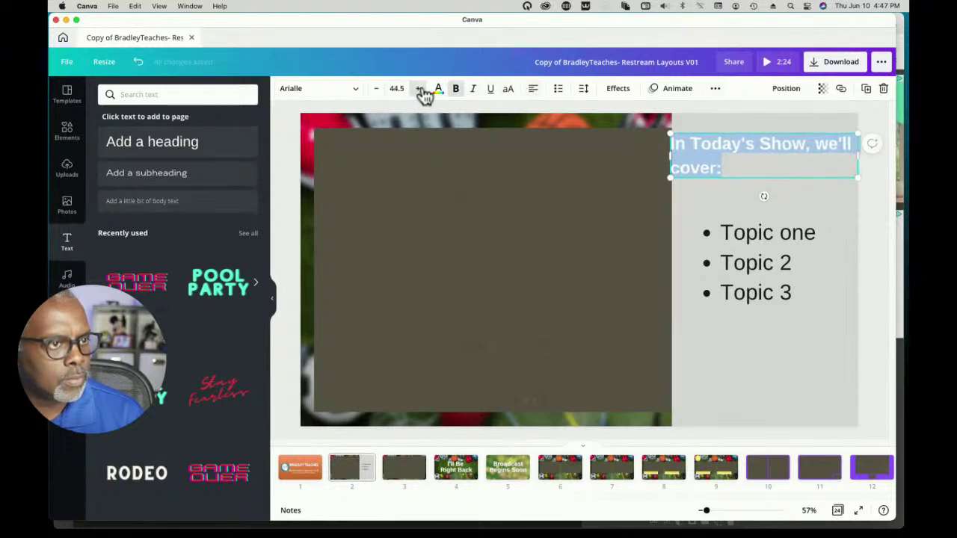
{"action": "left_click", "coordinate": [418, 89]}
{"action": "left_click", "coordinate": [419, 89]}
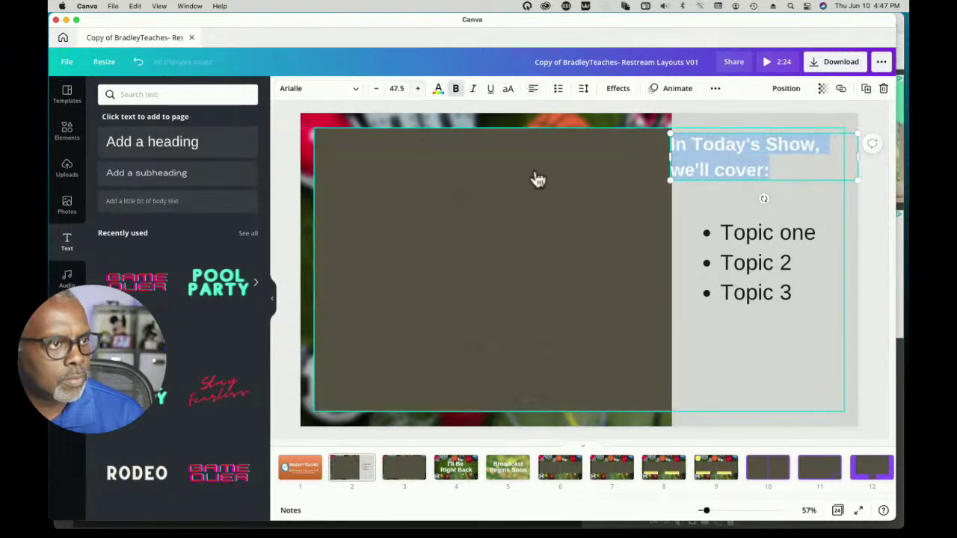
{"action": "left_click", "coordinate": [532, 89]}
{"action": "left_click", "coordinate": [532, 90]}
{"action": "left_click", "coordinate": [532, 90]}
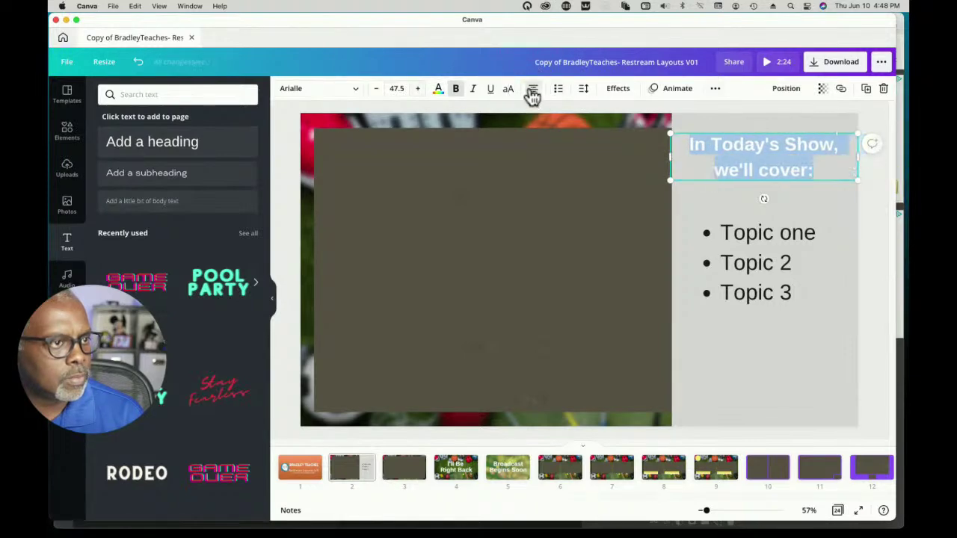
- Color the panel heading black from the Bradley Teaches01 palette and position it just above the topic list
{"action": "left_click", "coordinate": [876, 277]}
{"action": "left_click_drag", "start_coordinate": [774, 183], "coordinate": [776, 166]}
{"action": "double_click", "coordinate": [775, 166]}
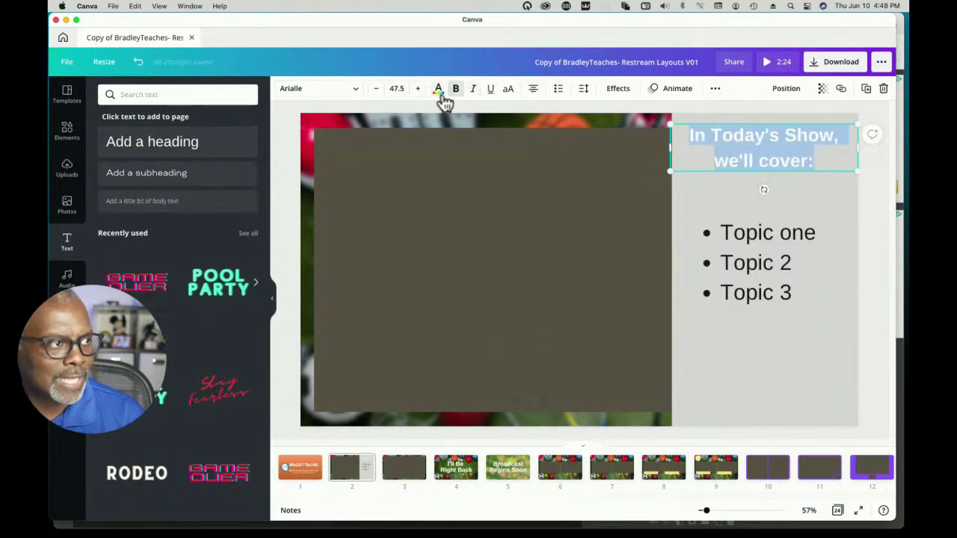
{"action": "left_click", "coordinate": [439, 90]}
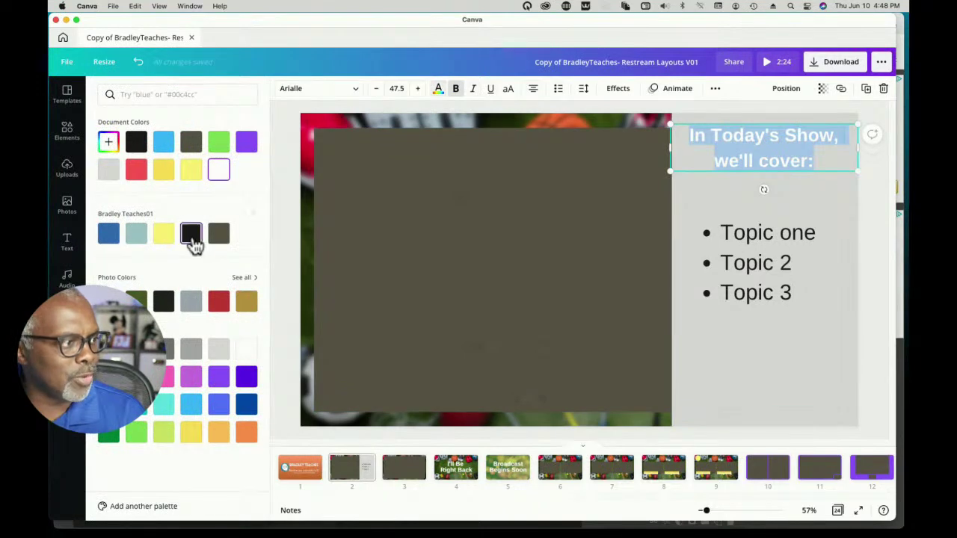
{"action": "left_click", "coordinate": [191, 235]}
{"action": "key", "text": "Escape"}
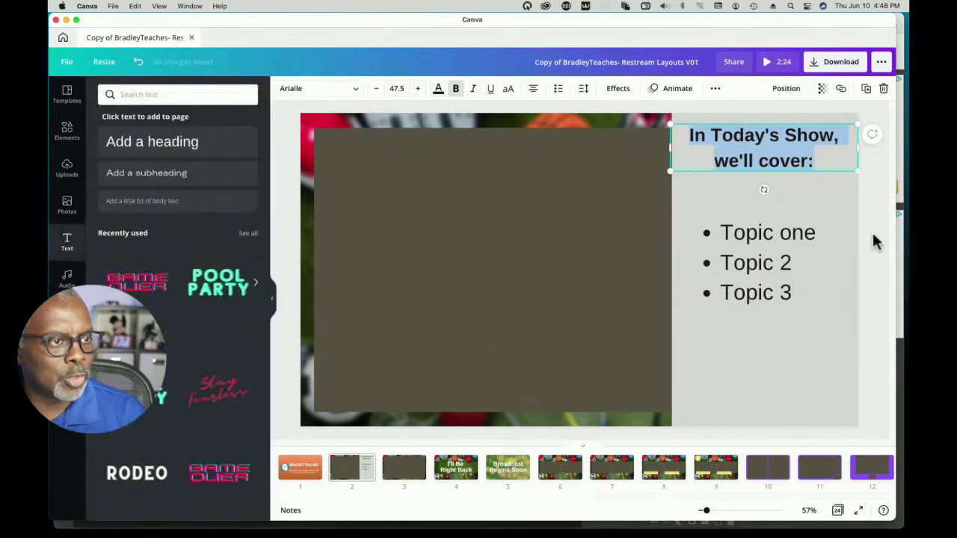
{"action": "left_click", "coordinate": [873, 236]}
{"action": "left_click_drag", "start_coordinate": [764, 142], "coordinate": [765, 165]}
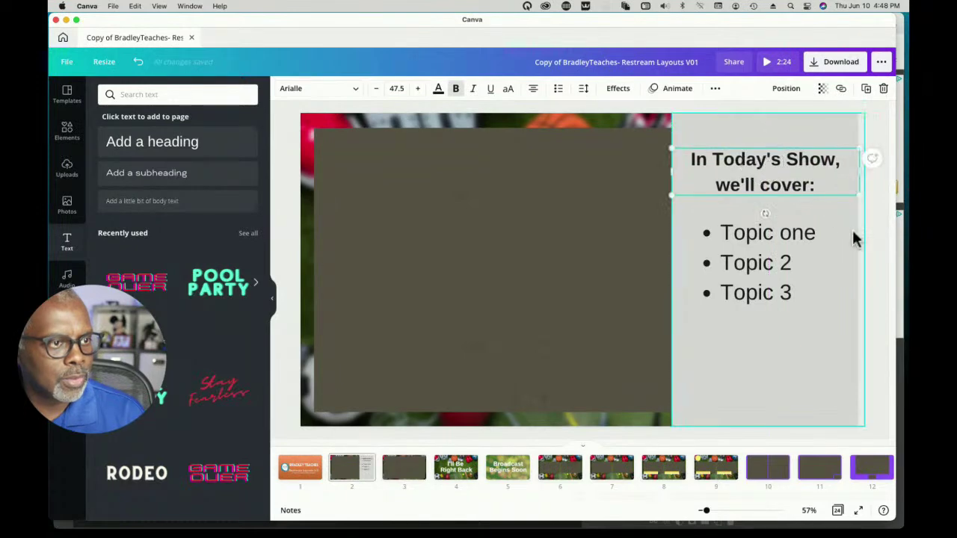
{"action": "left_click", "coordinate": [876, 239]}
- Delete page 6 with the plain two-box sports layout, and the two-box page with the yellow circle
{"action": "left_click", "coordinate": [404, 477]}
{"action": "left_click", "coordinate": [350, 476]}
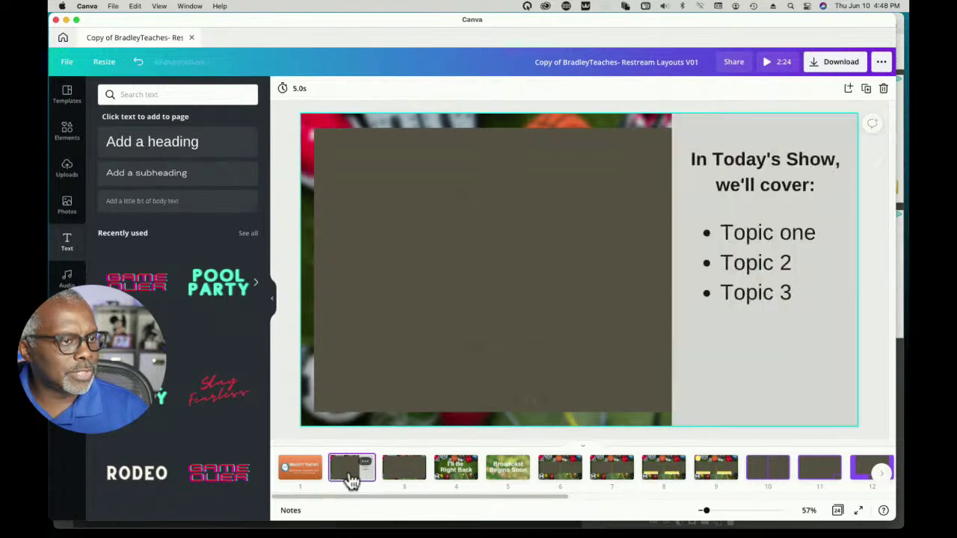
{"action": "left_click", "coordinate": [415, 483]}
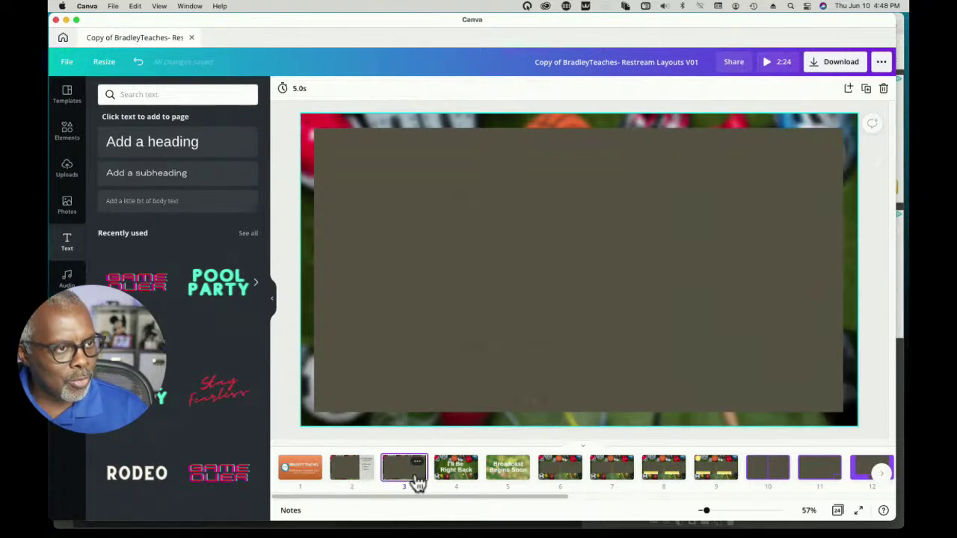
{"action": "left_click", "coordinate": [345, 479]}
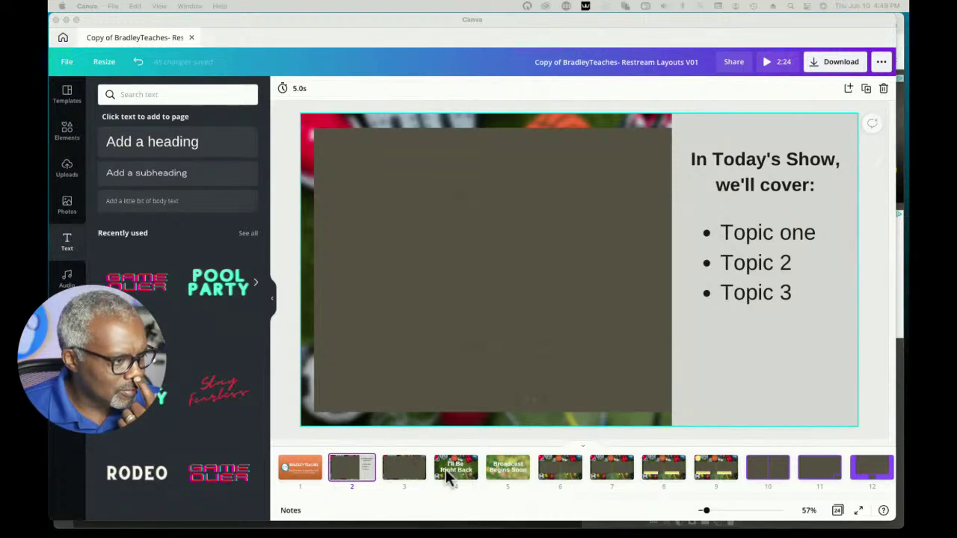
{"action": "left_click", "coordinate": [548, 463]}
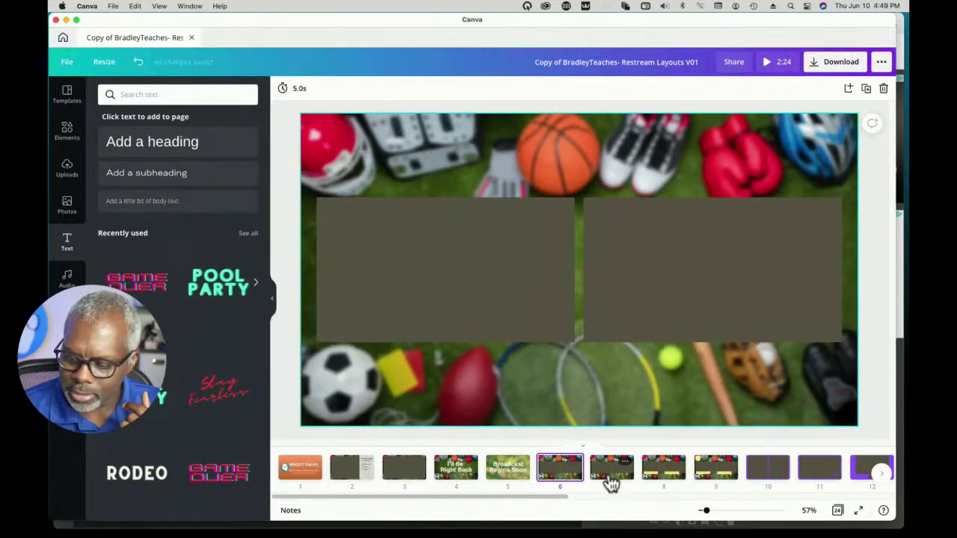
{"action": "left_click", "coordinate": [884, 89]}
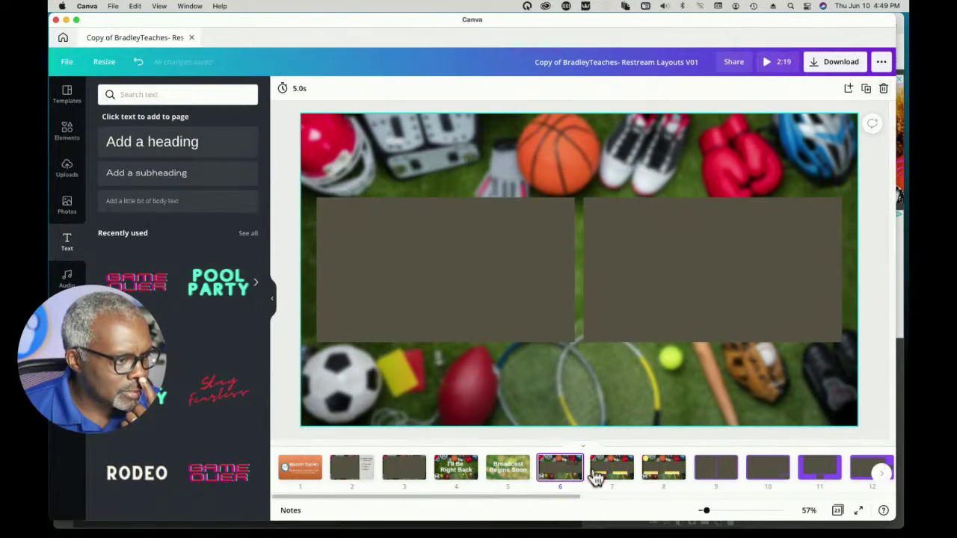
{"action": "left_click", "coordinate": [663, 467]}
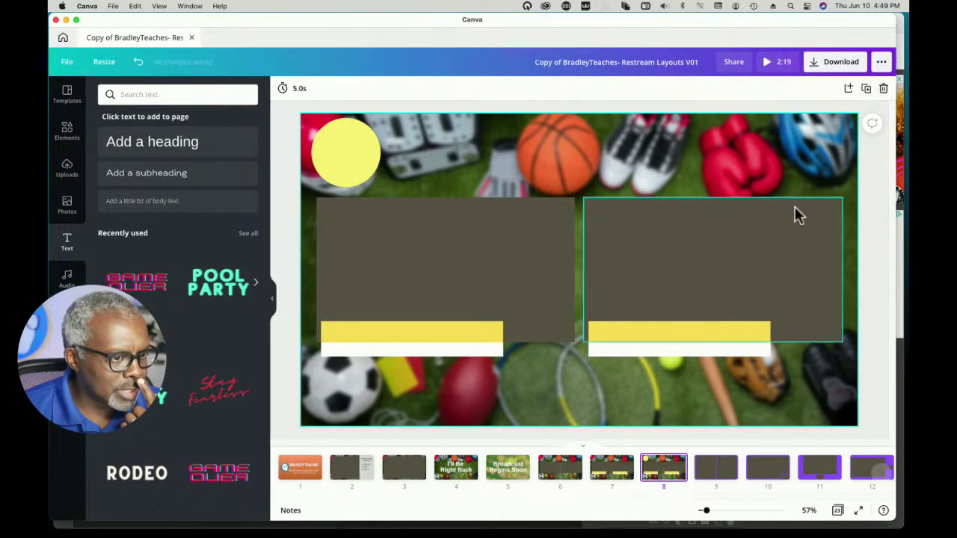
{"action": "left_click", "coordinate": [883, 89]}
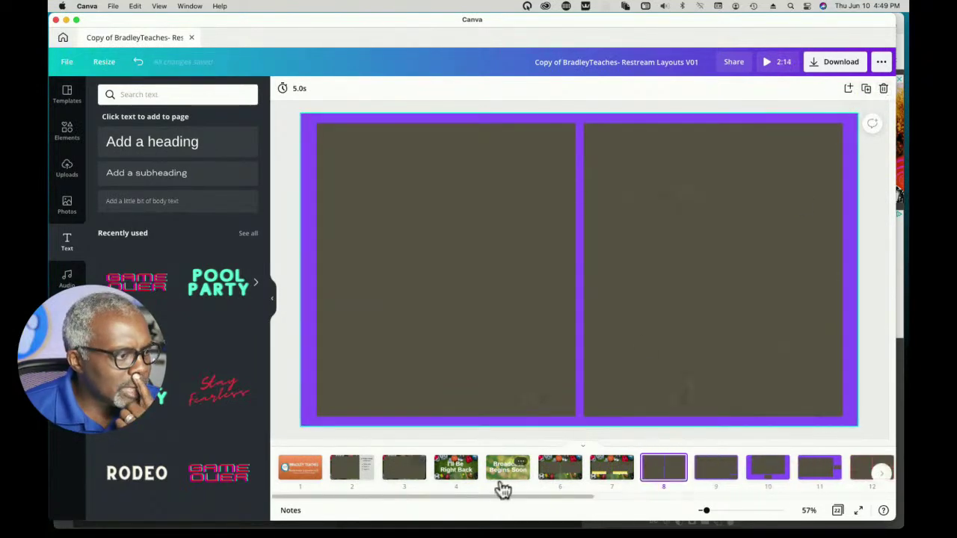
- Look over the finished layouts on pages 2 to 7 and set up a JPG download at quality 100
{"action": "left_click", "coordinate": [363, 473]}
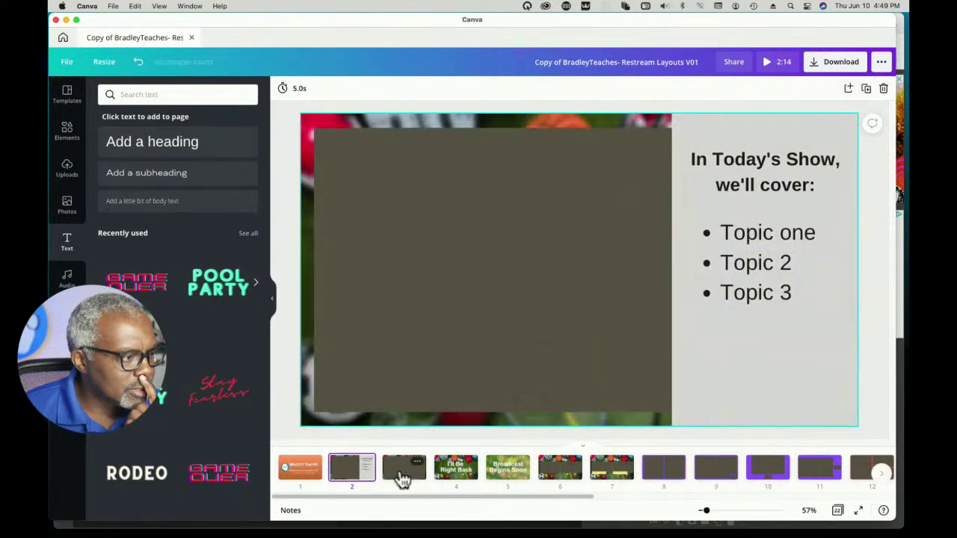
{"action": "left_click", "coordinate": [405, 472]}
{"action": "left_click", "coordinate": [454, 483]}
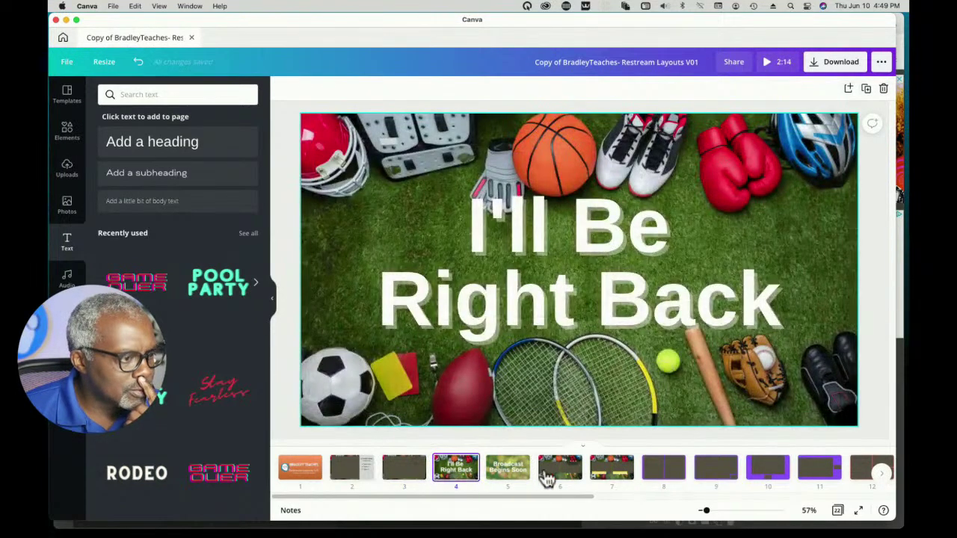
{"action": "left_click", "coordinate": [610, 472]}
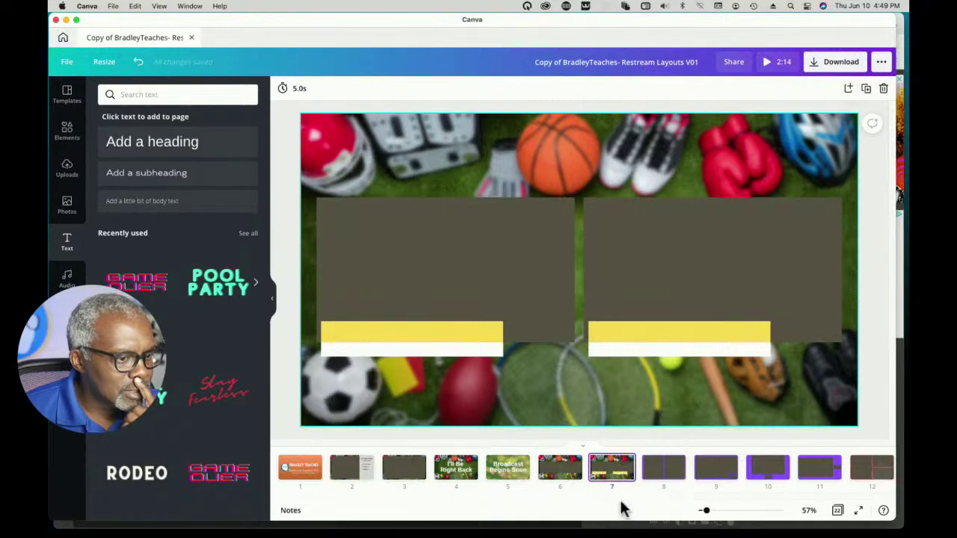
{"action": "left_click", "coordinate": [832, 65]}
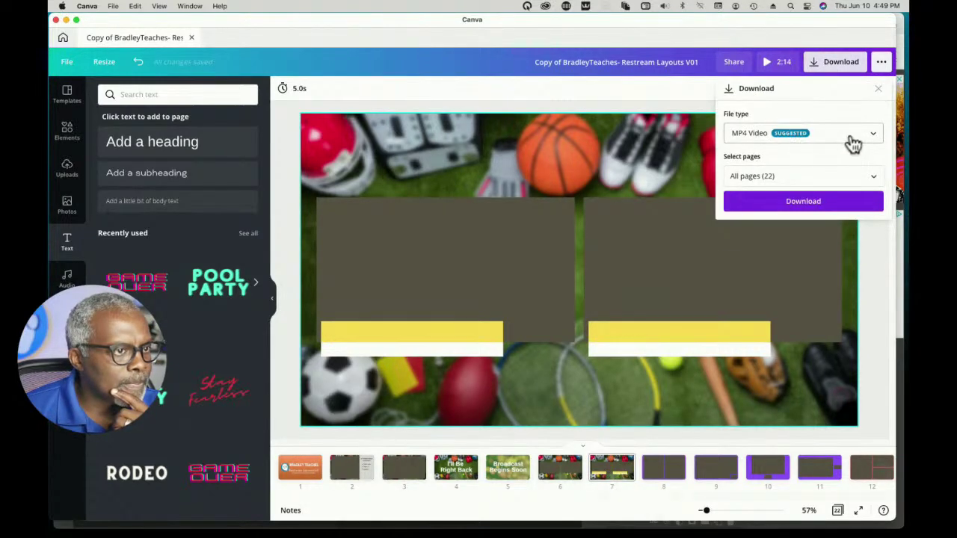
{"action": "left_click", "coordinate": [852, 142]}
{"action": "scroll", "coordinate": [778, 123], "scroll_direction": "up", "scroll_amount": 1}
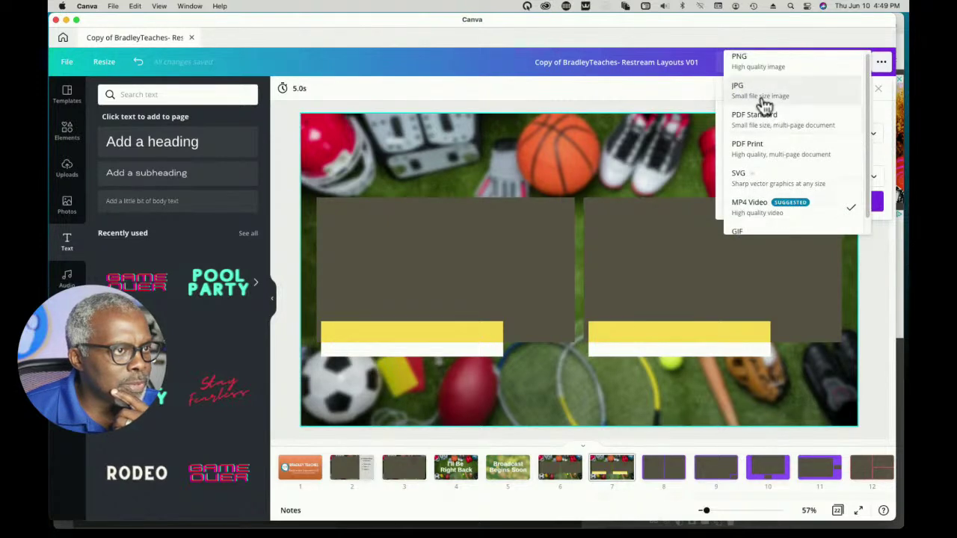
{"action": "left_click", "coordinate": [761, 101]}
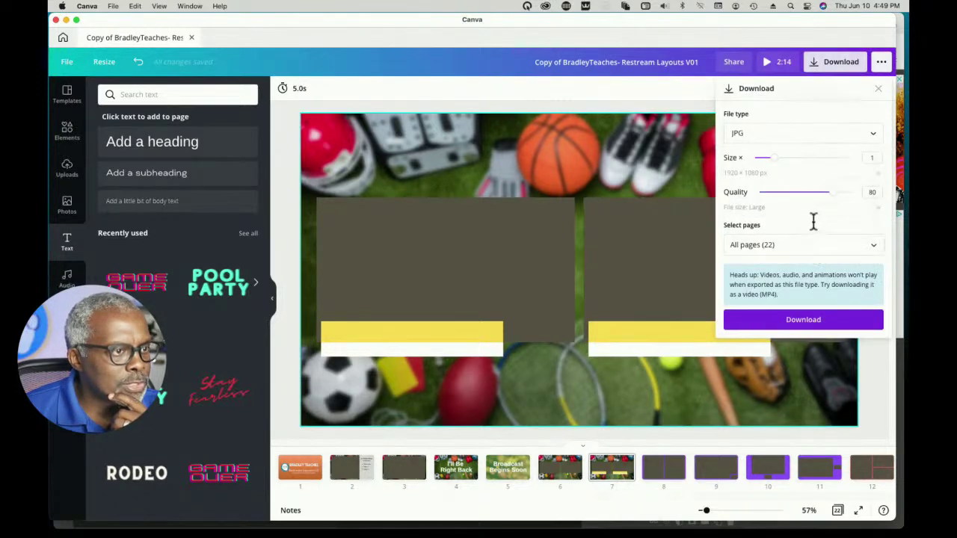
{"action": "left_click_drag", "start_coordinate": [830, 193], "coordinate": [857, 195]}
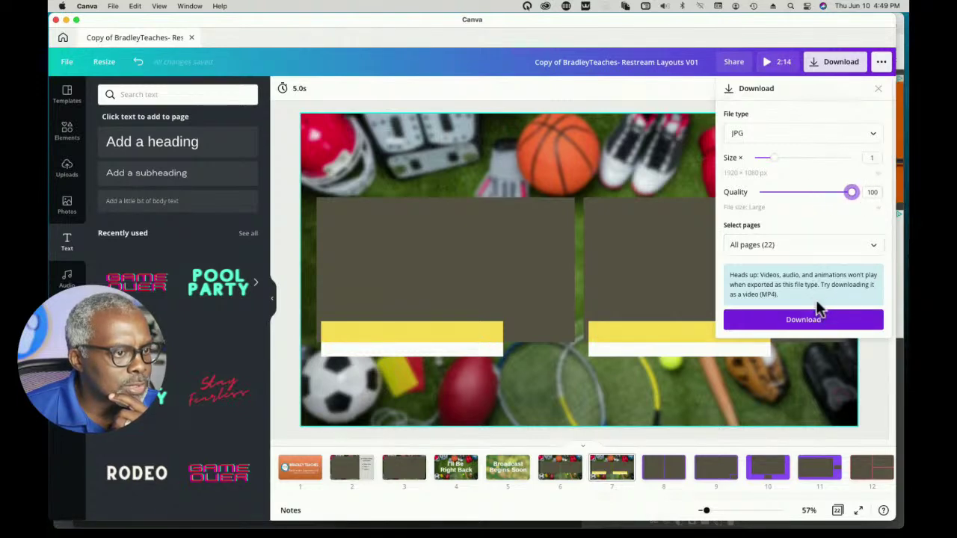
- Limit the JPG download to pages 2–4 and 6–7, leaving out the video page
{"action": "left_click", "coordinate": [848, 246]}
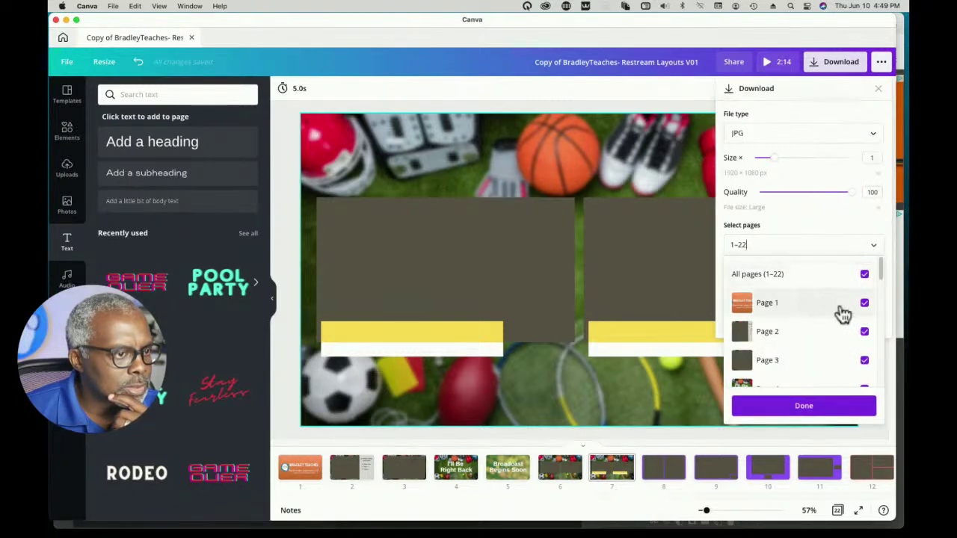
{"action": "left_click", "coordinate": [865, 274]}
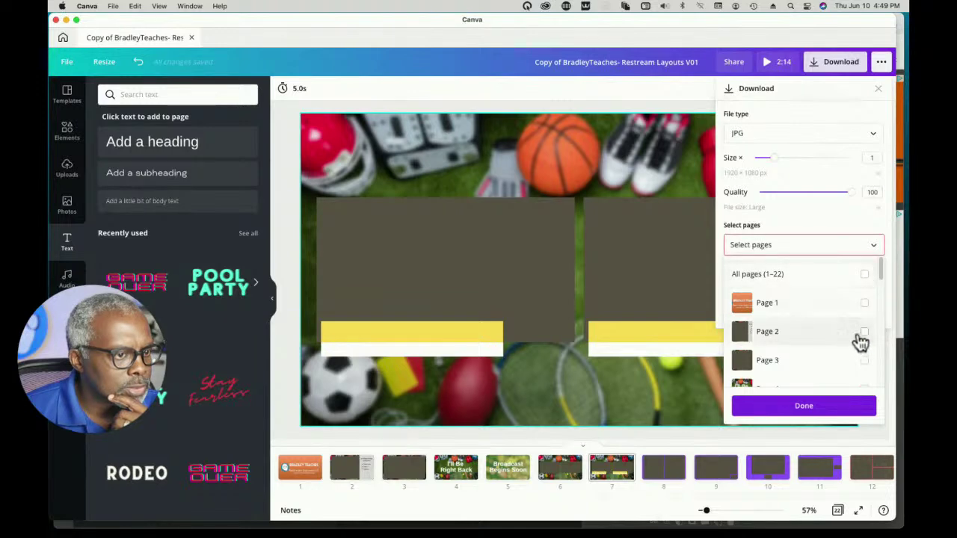
{"action": "left_click", "coordinate": [865, 332]}
{"action": "left_click", "coordinate": [864, 361]}
{"action": "scroll", "coordinate": [860, 366], "scroll_direction": "down", "scroll_amount": 2}
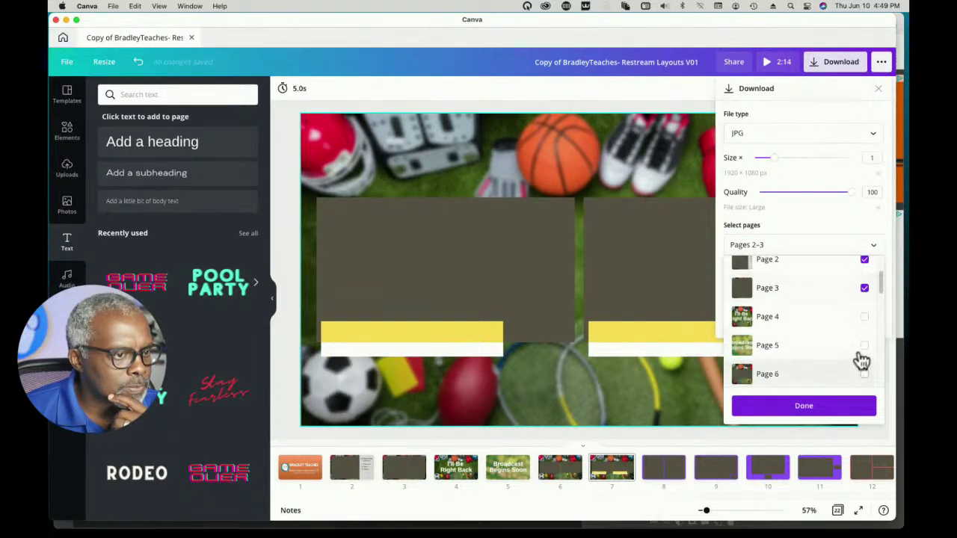
{"action": "left_click", "coordinate": [864, 317]}
{"action": "left_click", "coordinate": [863, 374]}
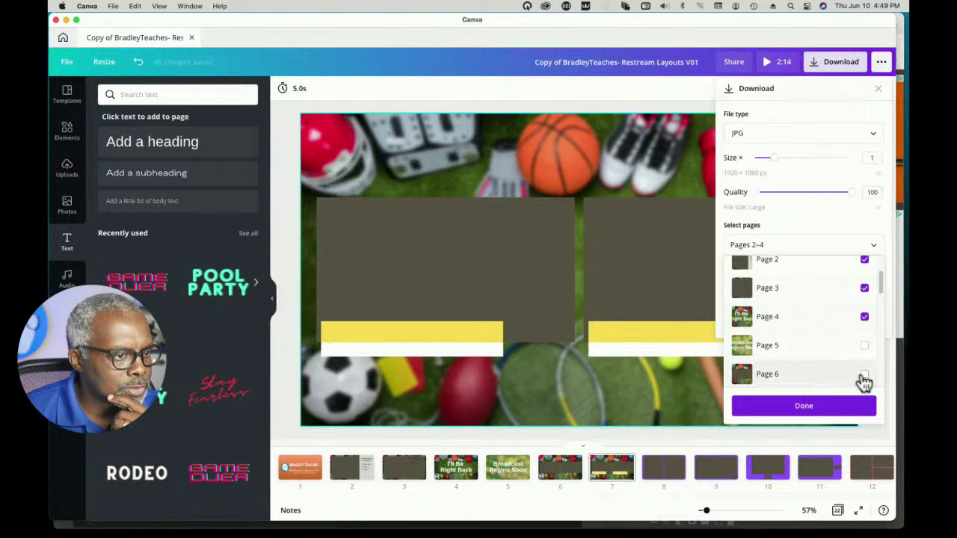
{"action": "scroll", "coordinate": [837, 370], "scroll_direction": "down", "scroll_amount": 2}
{"action": "left_click", "coordinate": [864, 353]}
{"action": "left_click", "coordinate": [804, 410]}
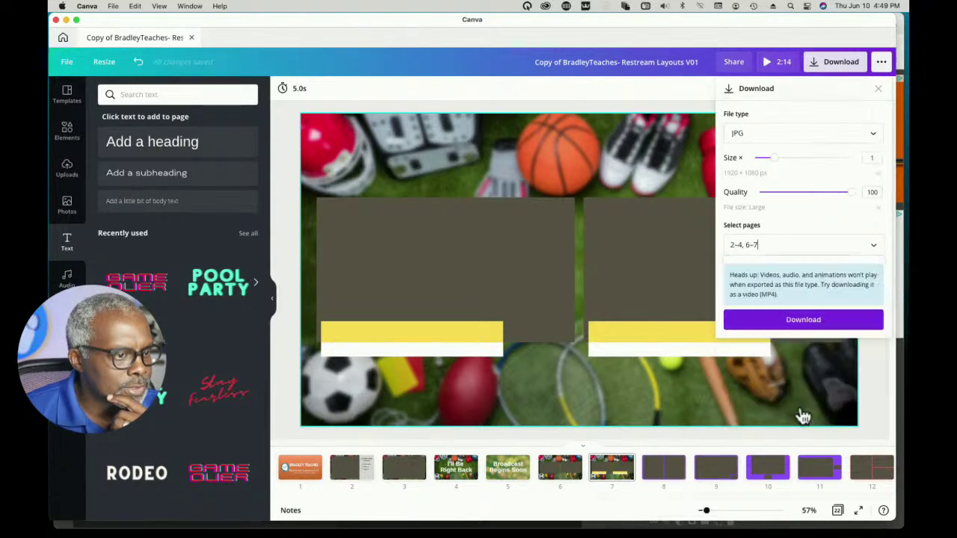
- Download the selected pages, save the ZIP file in Downloads, and close the sharing prompt
{"action": "left_click", "coordinate": [802, 323]}
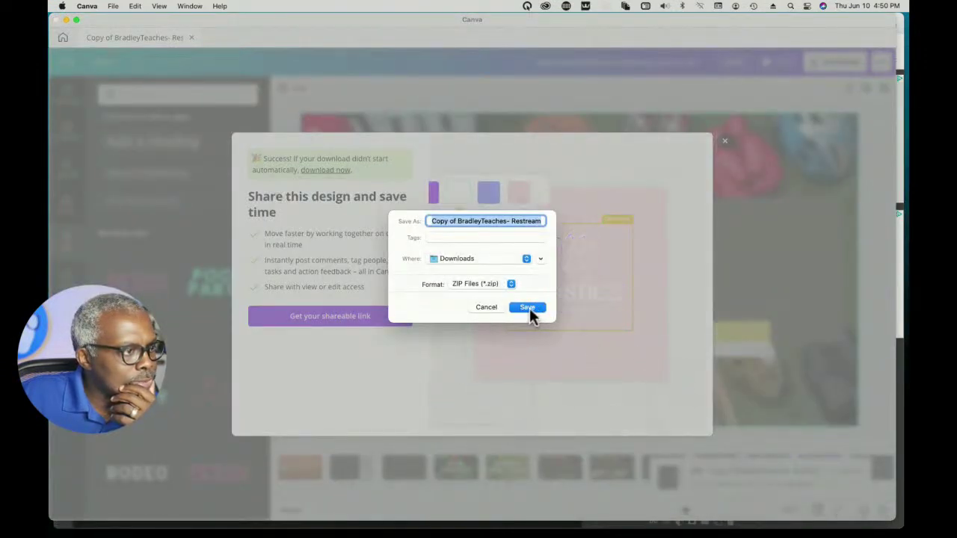
{"action": "left_click", "coordinate": [529, 308]}
{"action": "left_click", "coordinate": [724, 144]}
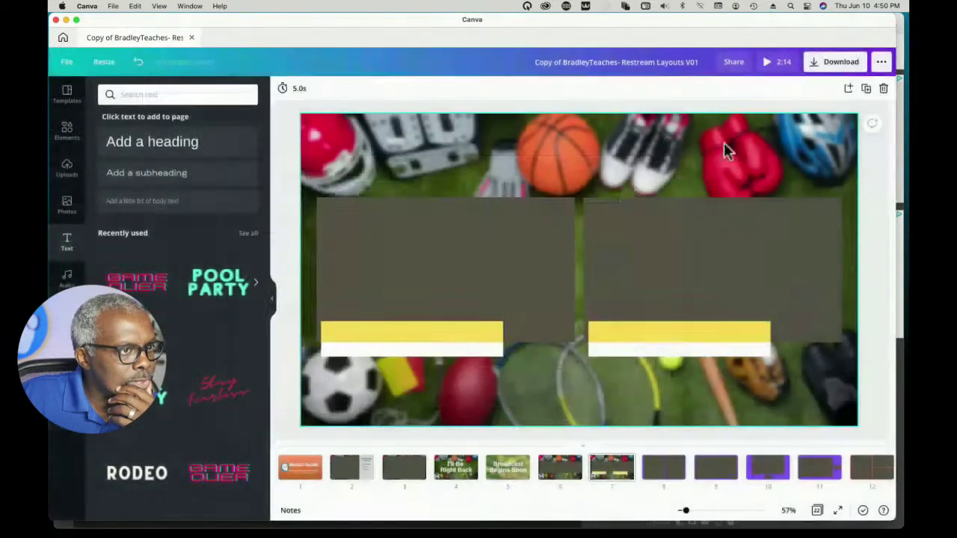
- Check the "Broadcast Begins Soon" page and its background elements, and briefly preview the design in full screen
{"action": "left_click", "coordinate": [507, 469]}
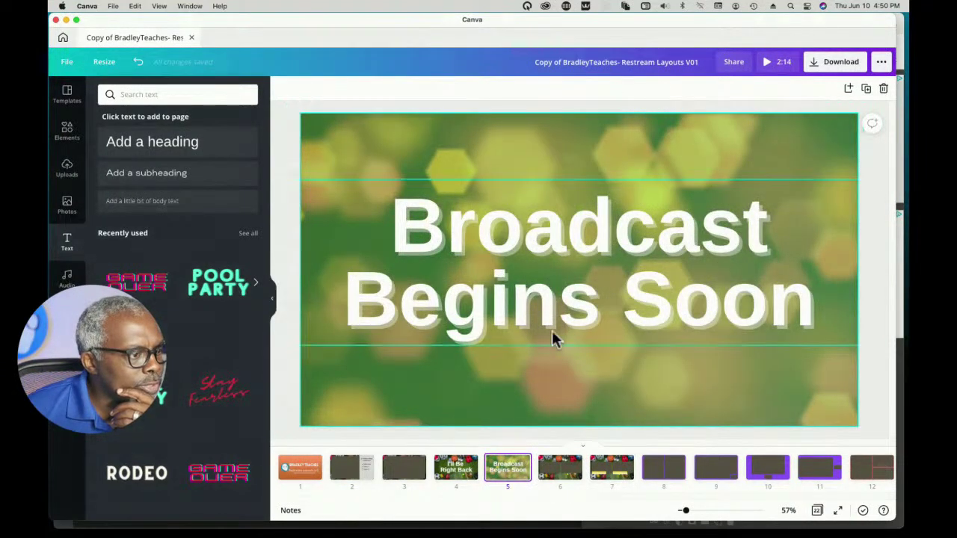
{"action": "left_click", "coordinate": [632, 380]}
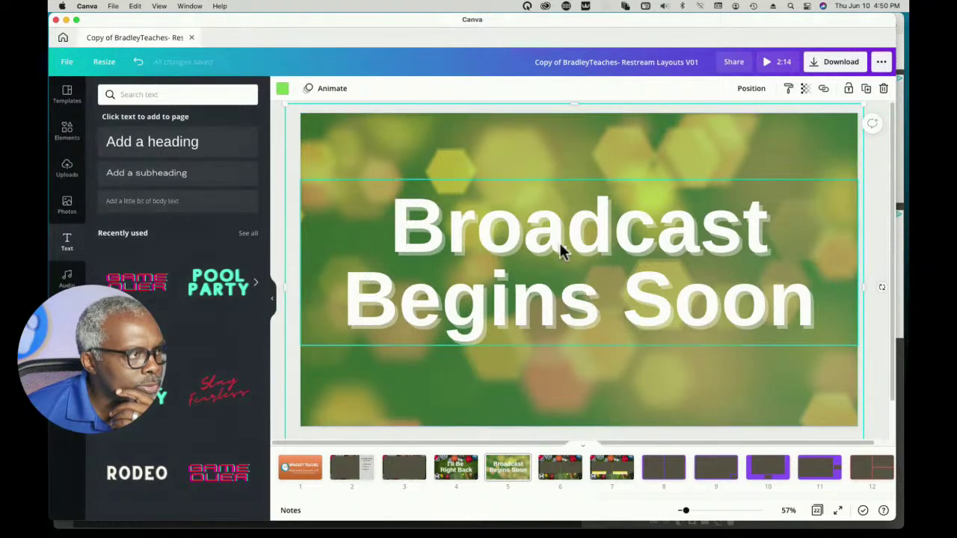
{"action": "left_click", "coordinate": [507, 475]}
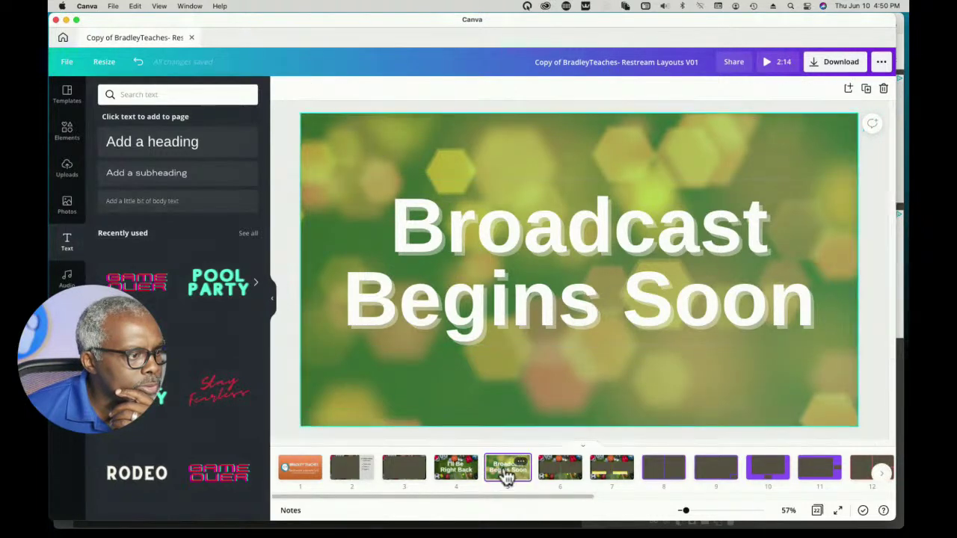
{"action": "left_click", "coordinate": [812, 138]}
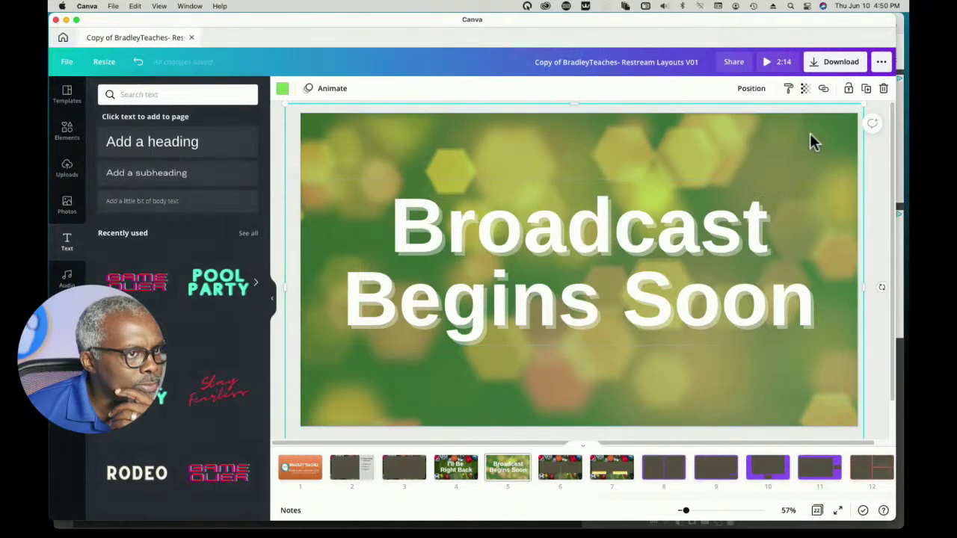
{"action": "left_click", "coordinate": [766, 63]}
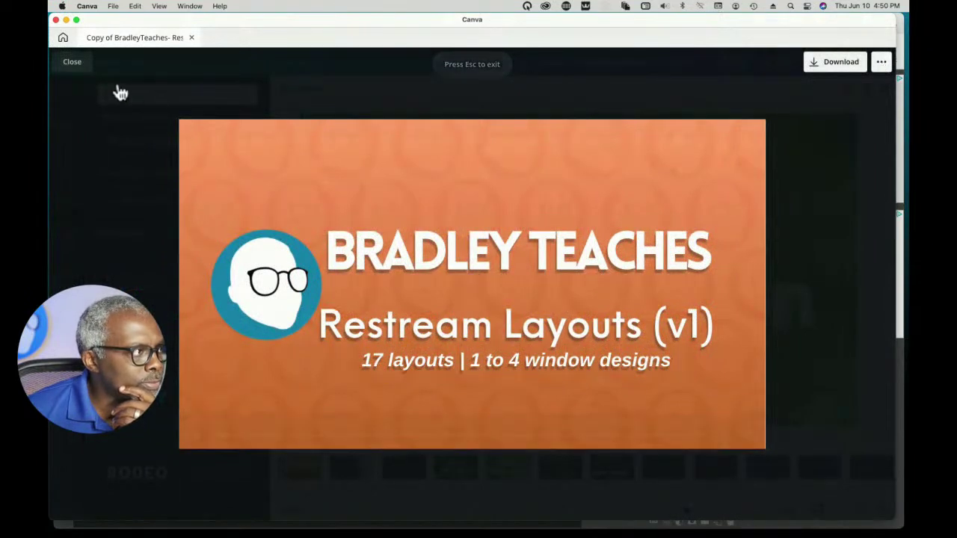
{"action": "left_click", "coordinate": [72, 62]}
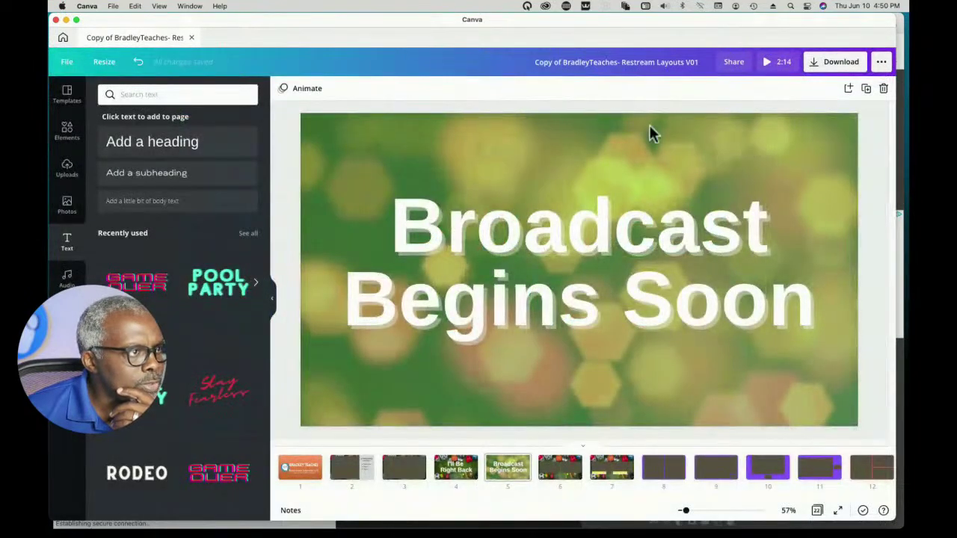
- Move the green overlay aside to inspect the background video's length, and put the overlay back across the page
{"action": "left_click", "coordinate": [583, 166]}
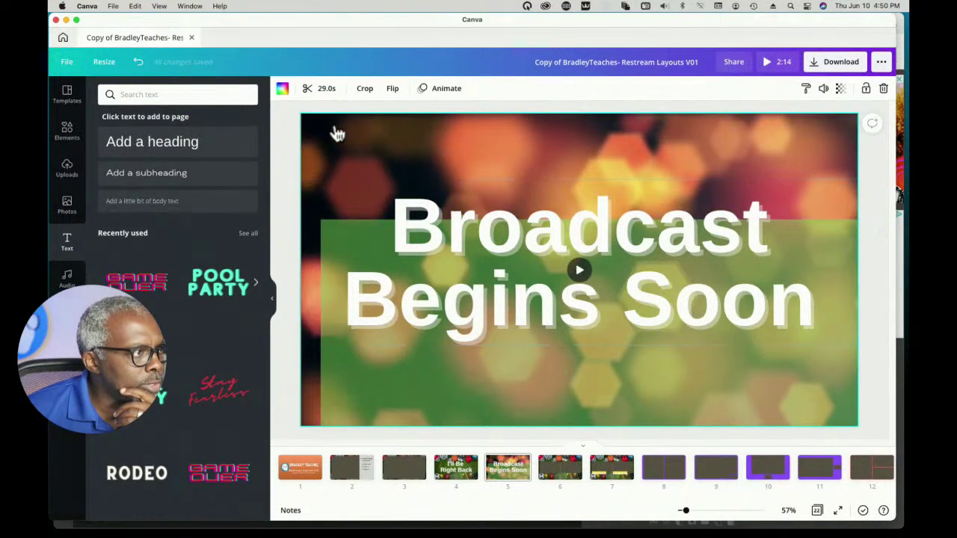
{"action": "left_click", "coordinate": [328, 89]}
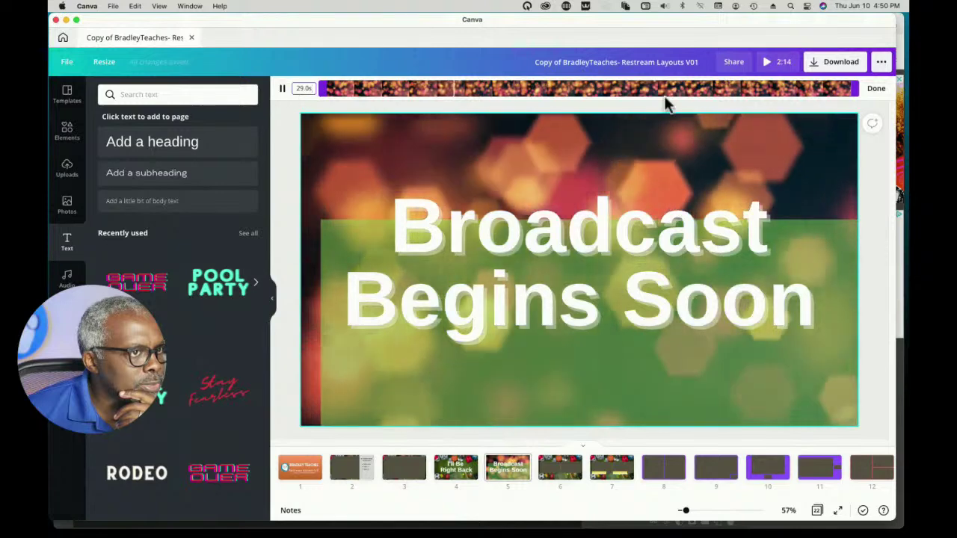
{"action": "left_click", "coordinate": [829, 383]}
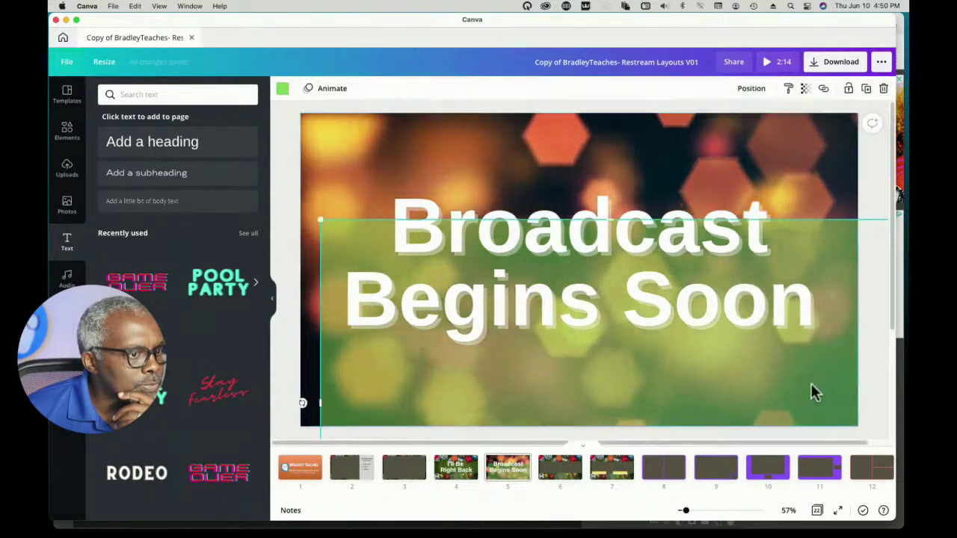
{"action": "left_click_drag", "start_coordinate": [773, 351], "coordinate": [754, 292]}
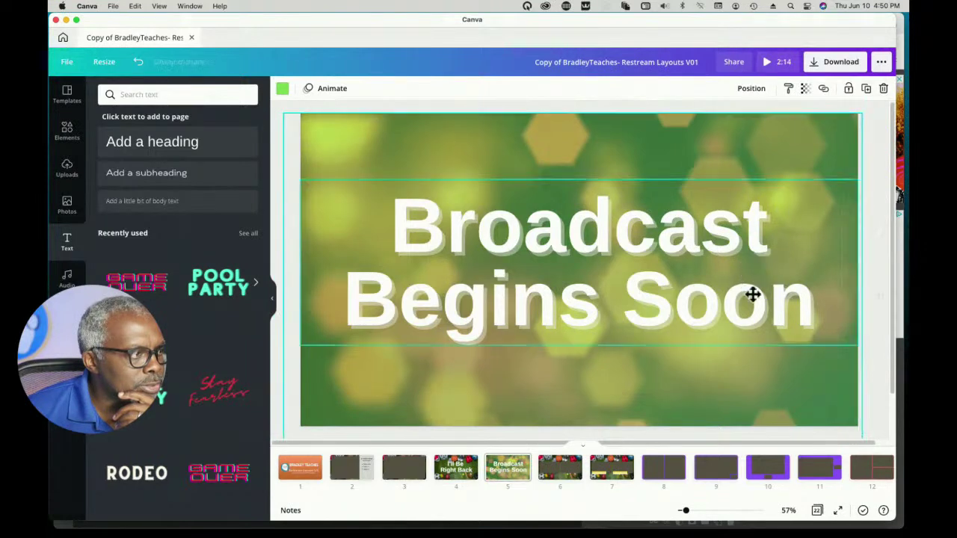
- Download only page 5, the "Broadcast Begins Soon" page, as an MP4 video
{"action": "left_click", "coordinate": [842, 62]}
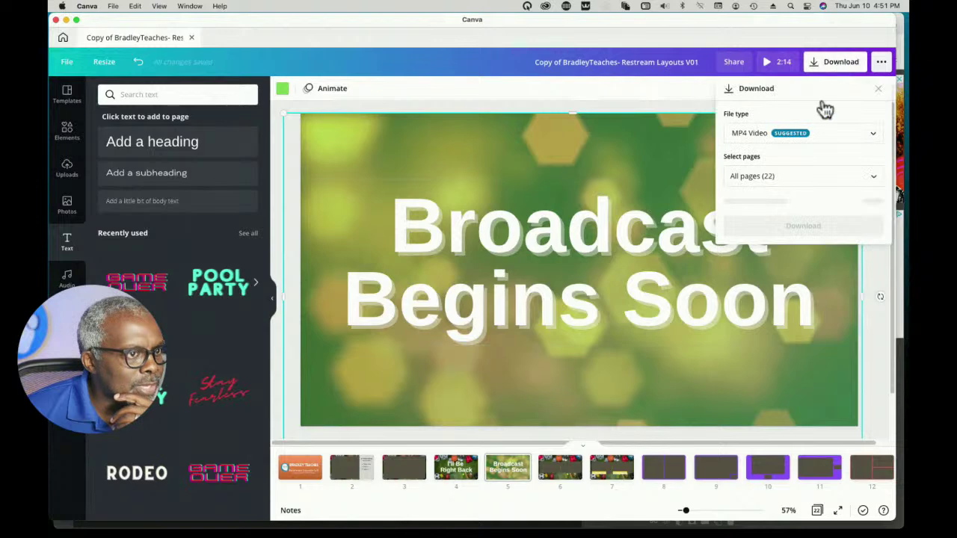
{"action": "left_click", "coordinate": [872, 178]}
{"action": "scroll", "coordinate": [830, 293], "scroll_direction": "down", "scroll_amount": 1}
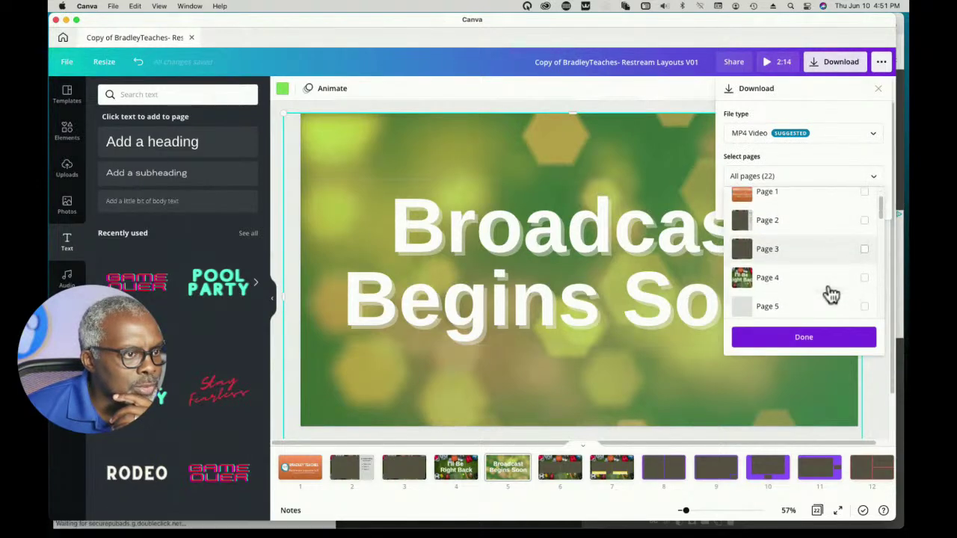
{"action": "left_click", "coordinate": [865, 302]}
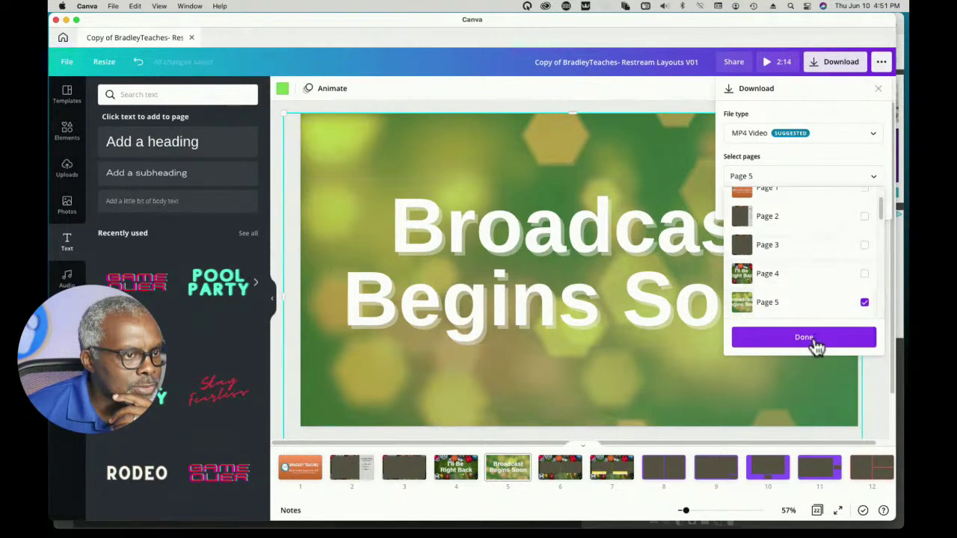
{"action": "left_click", "coordinate": [817, 341]}
{"action": "left_click", "coordinate": [811, 208]}
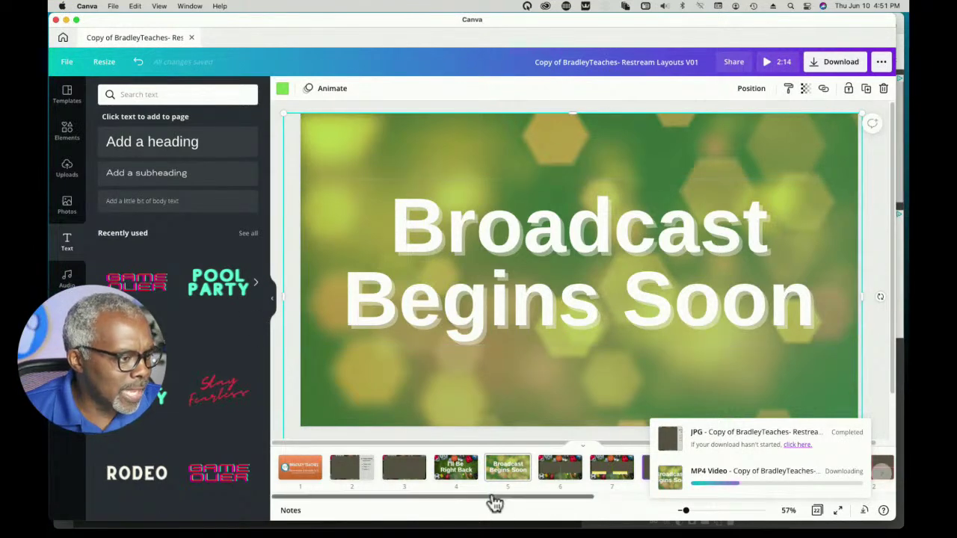
- Insert a blank page after page 3, compare it with the single-box layout, and return to the new page
{"action": "left_click", "coordinate": [402, 469]}
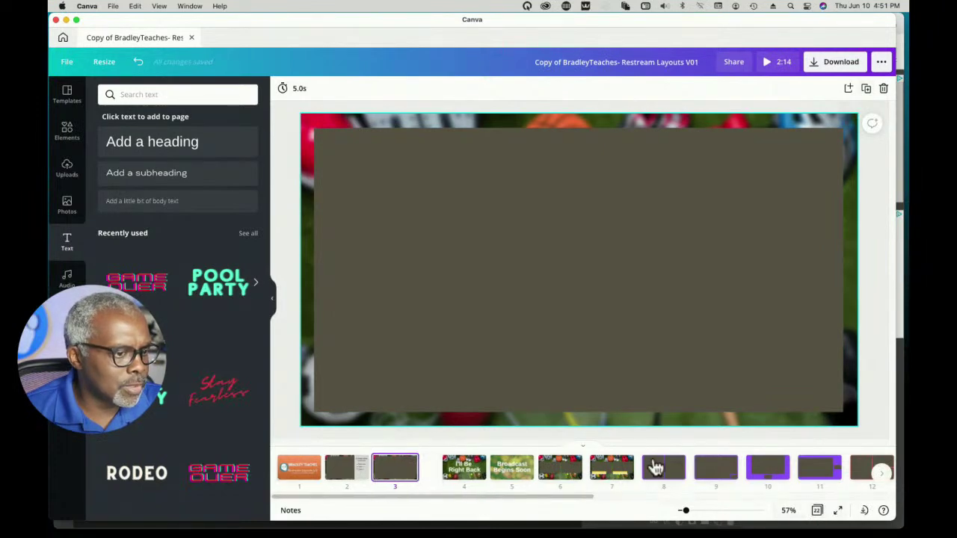
{"action": "left_click", "coordinate": [432, 476]}
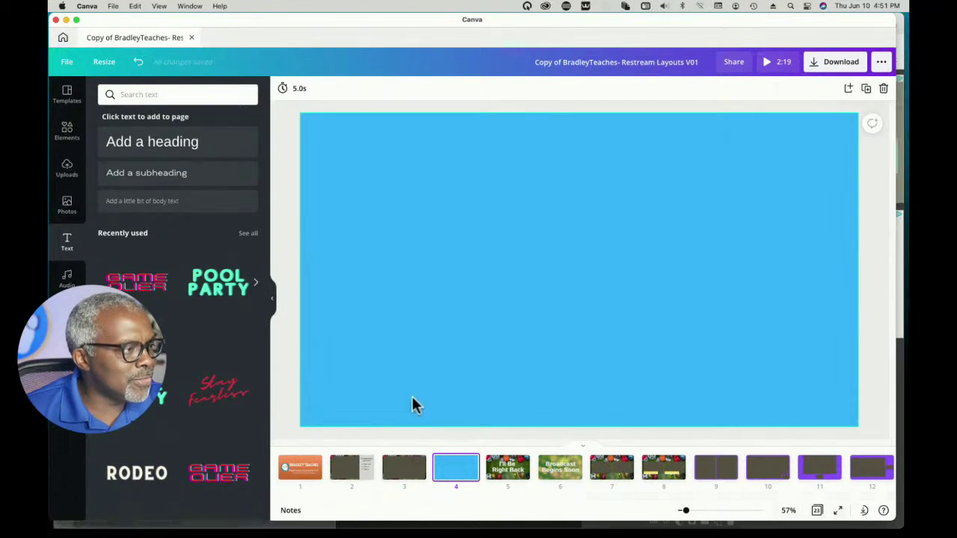
{"action": "left_click", "coordinate": [403, 471]}
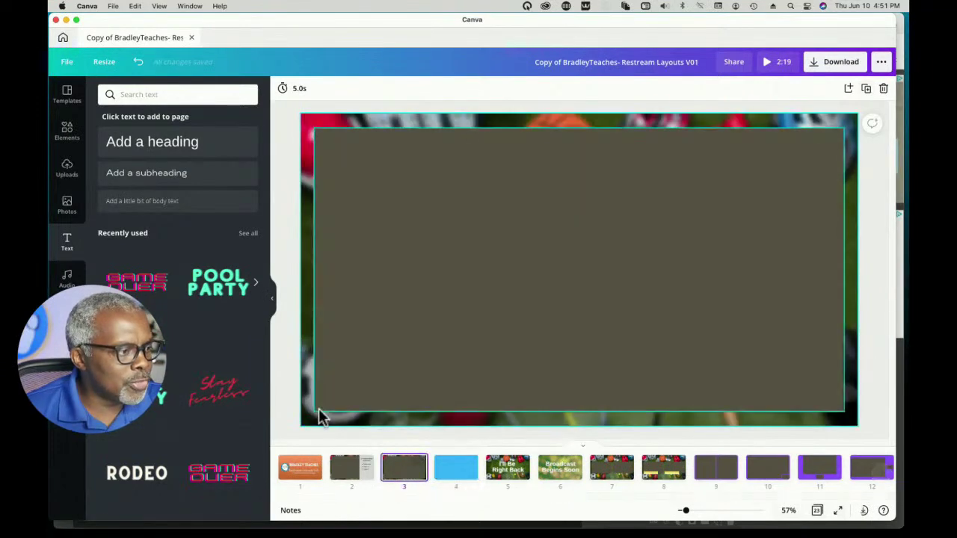
{"action": "left_click", "coordinate": [454, 472]}
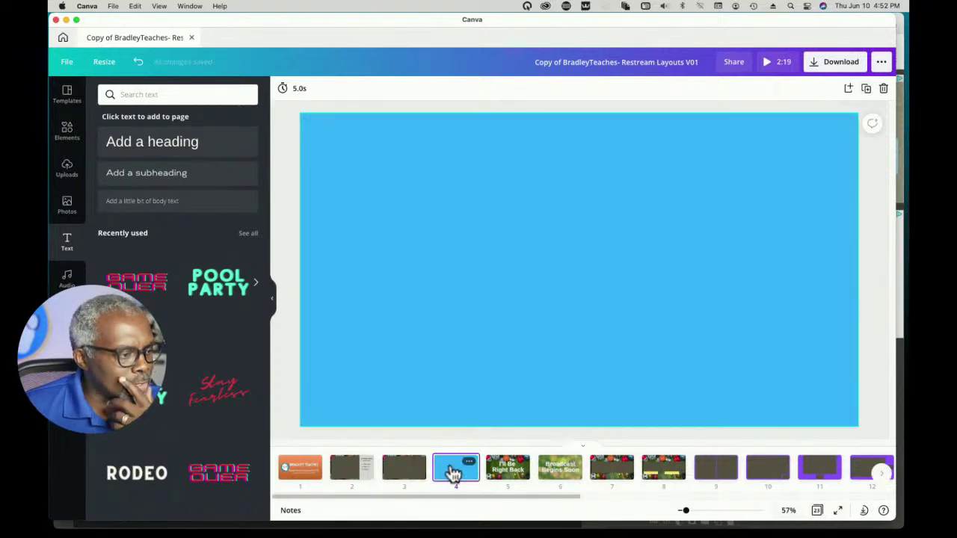
- Search the elements for "frames", add the wide rounded-corner frame to page 4, and move it to the page's lower-left corner
{"action": "left_click", "coordinate": [68, 145]}
{"action": "left_click", "coordinate": [147, 96]}
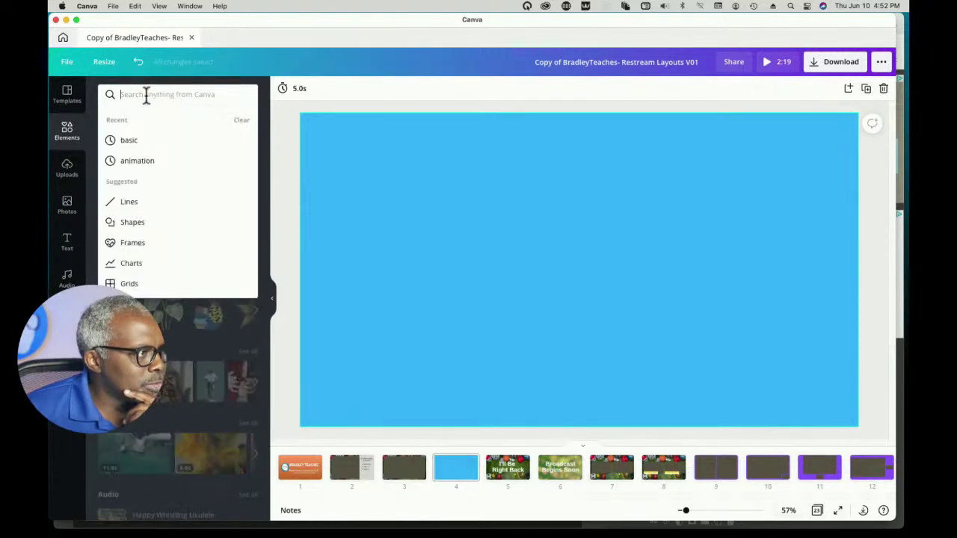
{"action": "type", "text": "frames"}
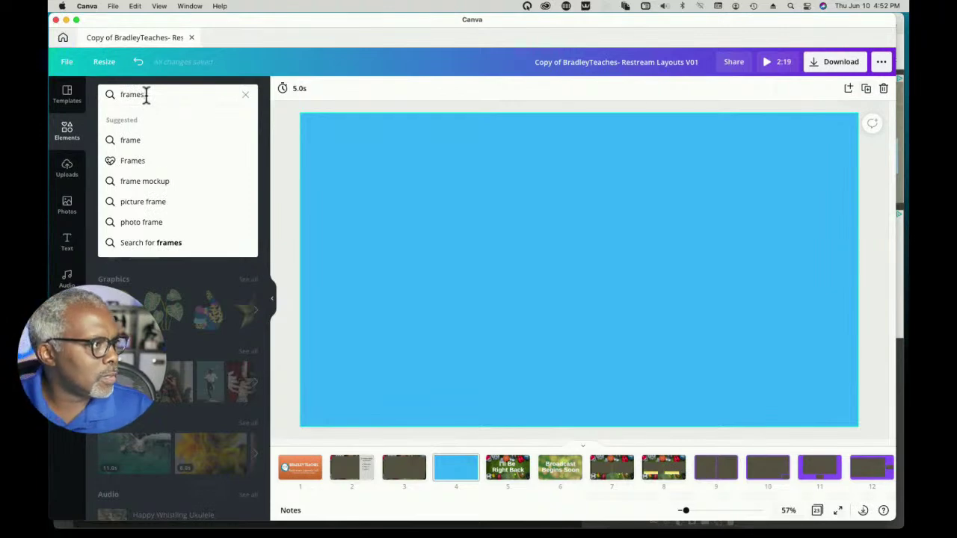
{"action": "key", "text": "Return"}
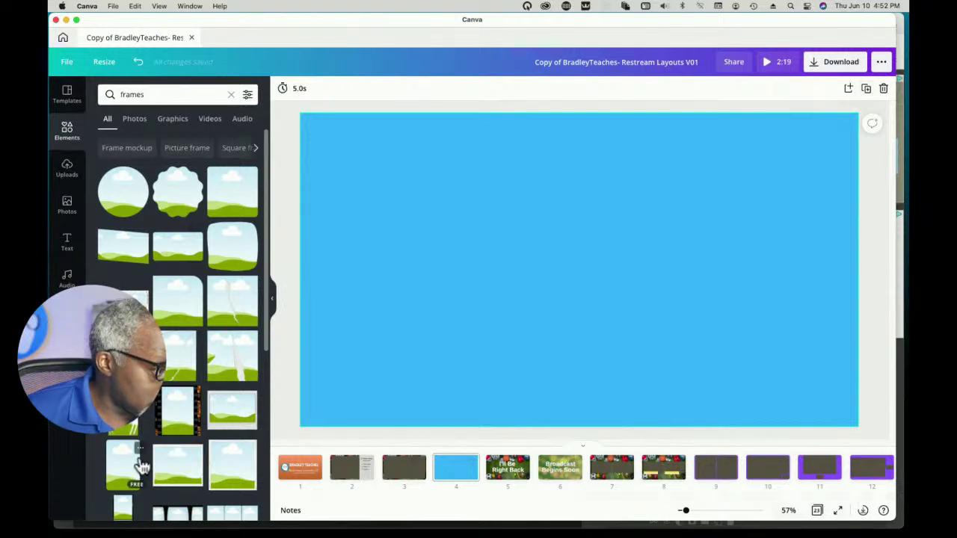
{"action": "left_click", "coordinate": [177, 260]}
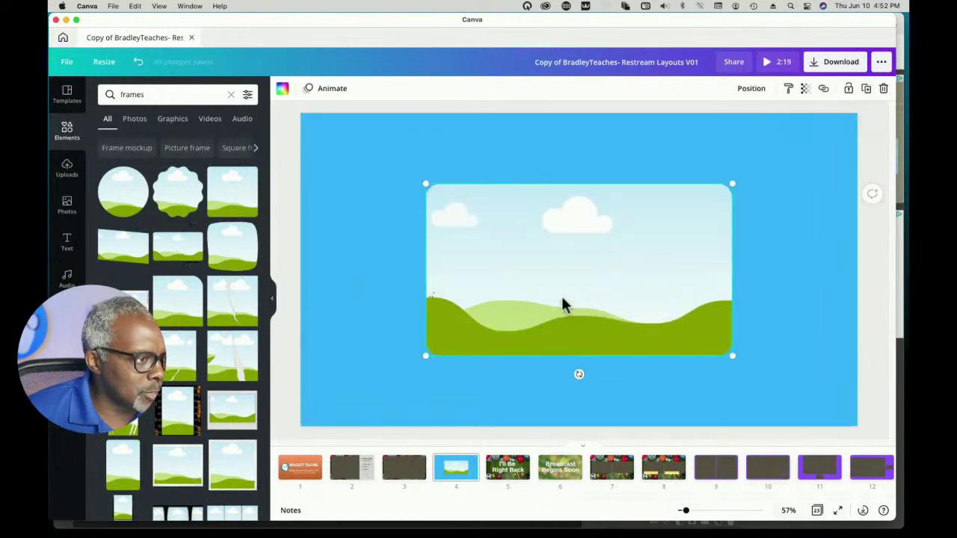
{"action": "left_click", "coordinate": [476, 351]}
{"action": "left_click_drag", "start_coordinate": [476, 351], "coordinate": [410, 451]}
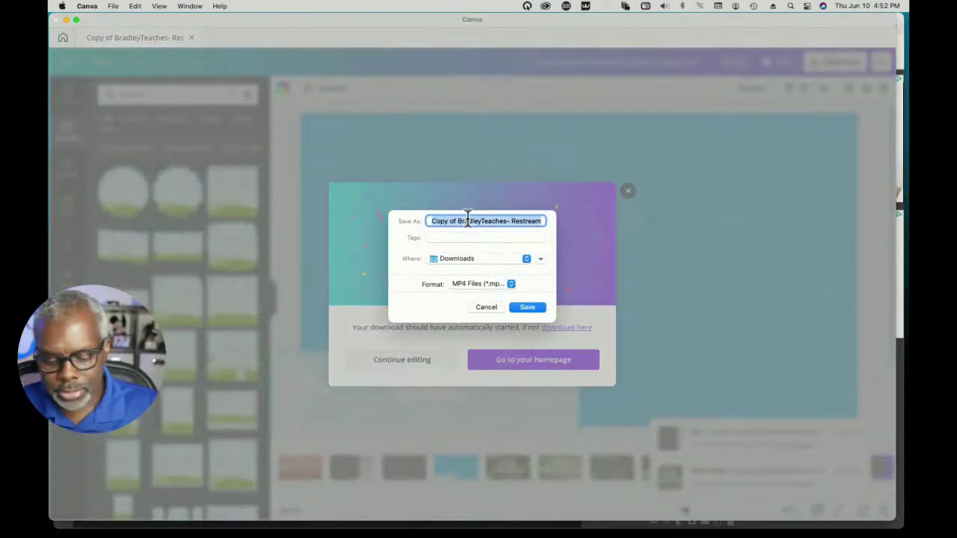
- Save the downloaded video as 2.mp4 in Downloads and close the saved-design message
{"action": "type", "text": "2.mp4"}
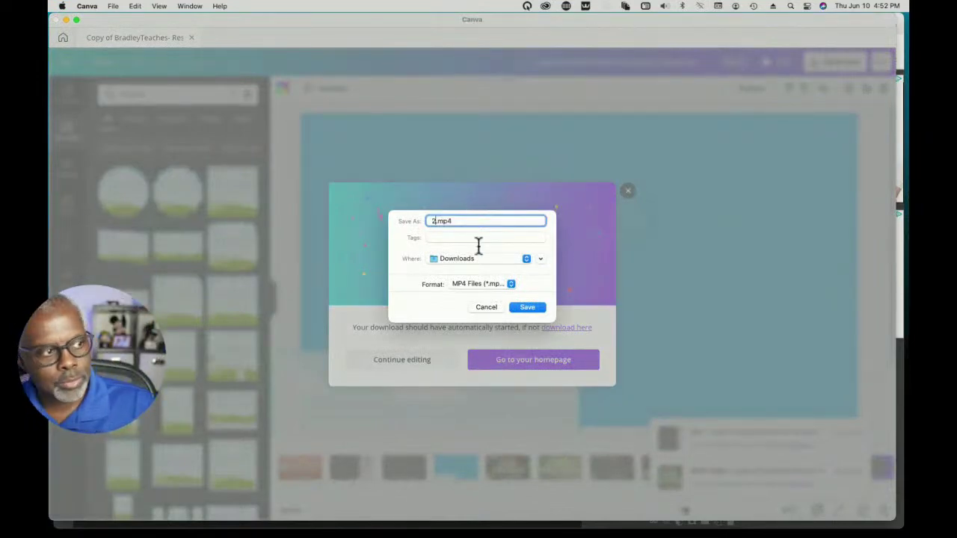
{"action": "left_click", "coordinate": [527, 308]}
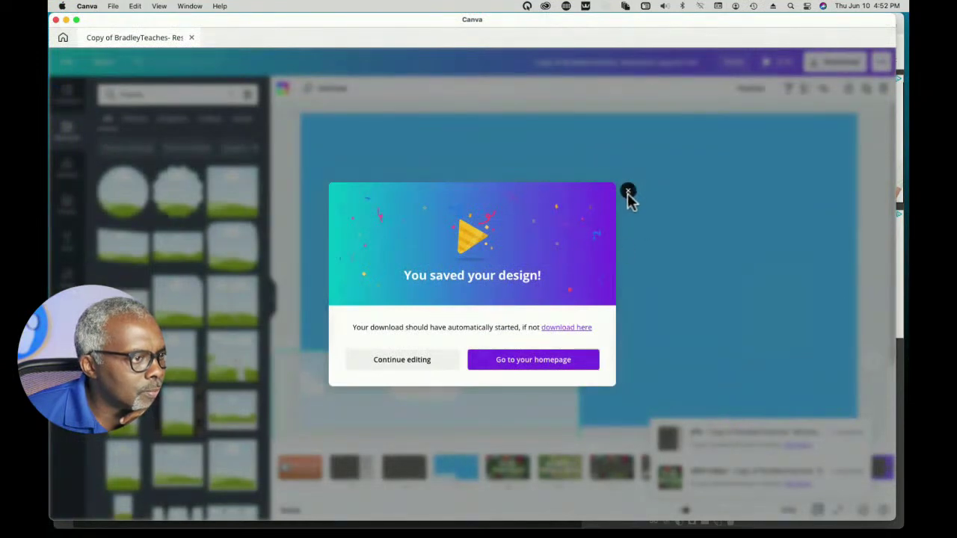
{"action": "left_click", "coordinate": [628, 194]}
- Enlarge the frame past the page width, lower it to form a strip along the page's bottom, and fill it with the sports equipment photo
{"action": "left_click_drag", "start_coordinate": [581, 351], "coordinate": [857, 273]}
{"action": "left_click_drag", "start_coordinate": [663, 262], "coordinate": [664, 446]}
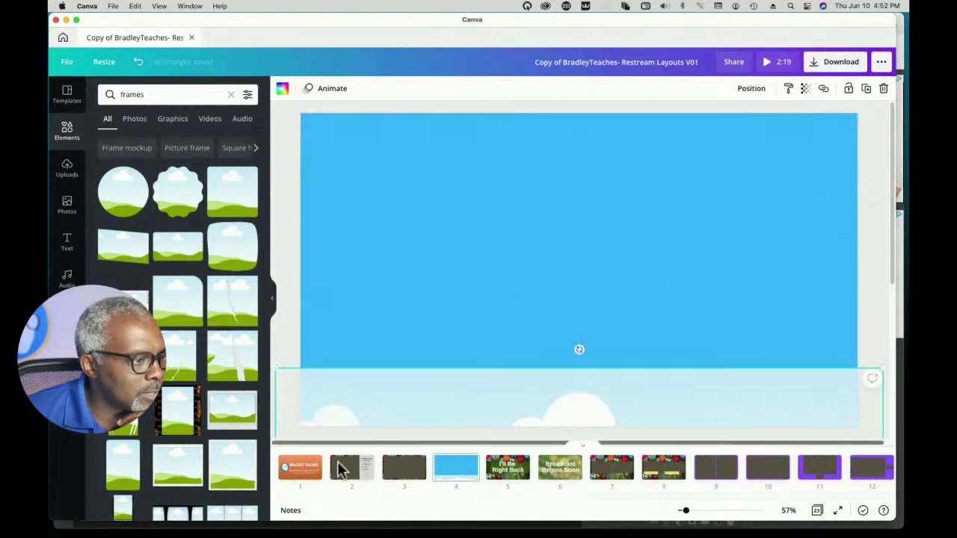
{"action": "left_click", "coordinate": [69, 209]}
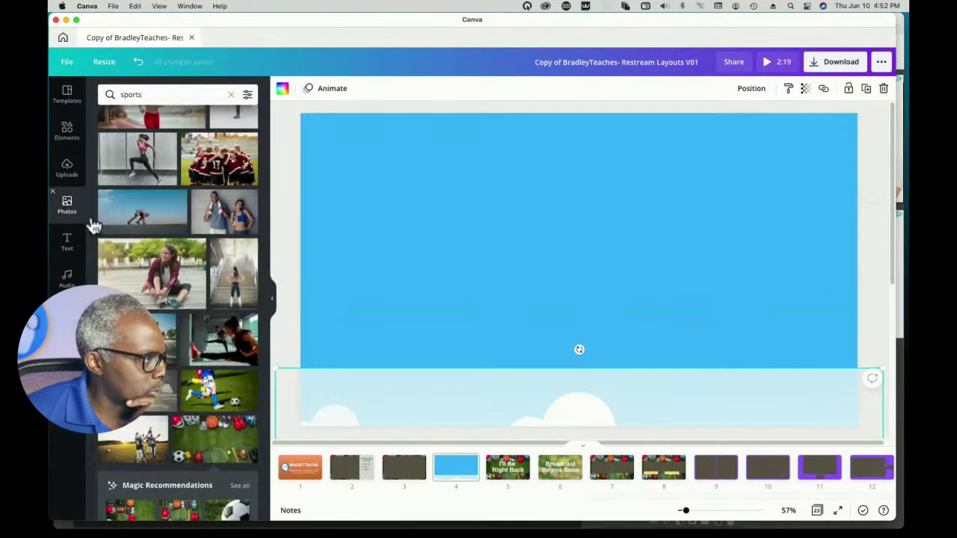
{"action": "left_click_drag", "start_coordinate": [216, 439], "coordinate": [349, 400]}
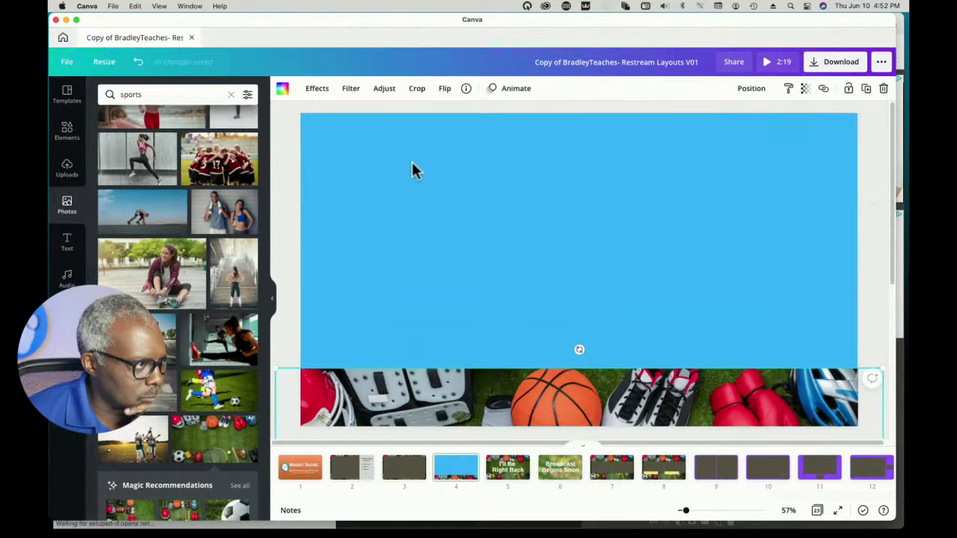
- Blur the sports photo slightly and lower the framed strip a little on page 4
{"action": "left_click", "coordinate": [379, 90]}
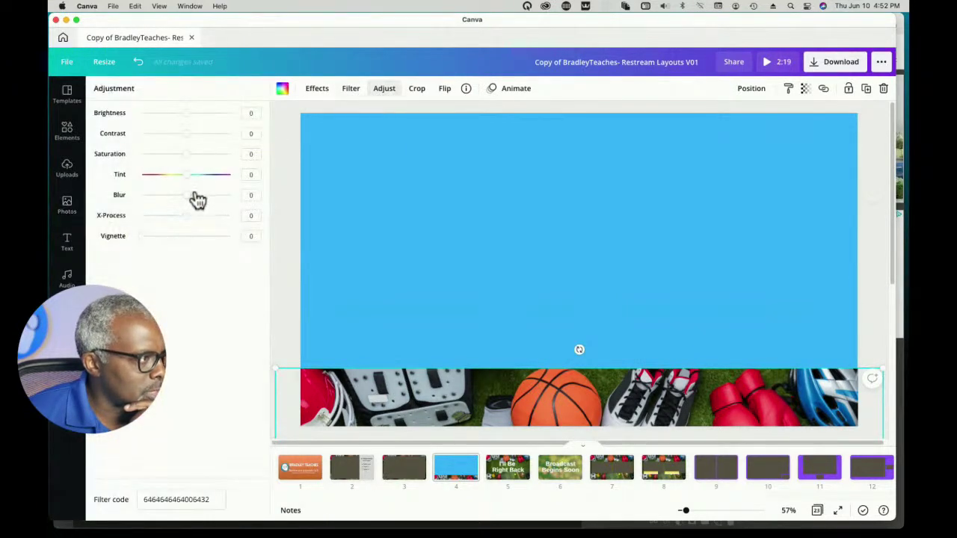
{"action": "left_click_drag", "start_coordinate": [188, 197], "coordinate": [190, 195]}
{"action": "left_click", "coordinate": [288, 313]}
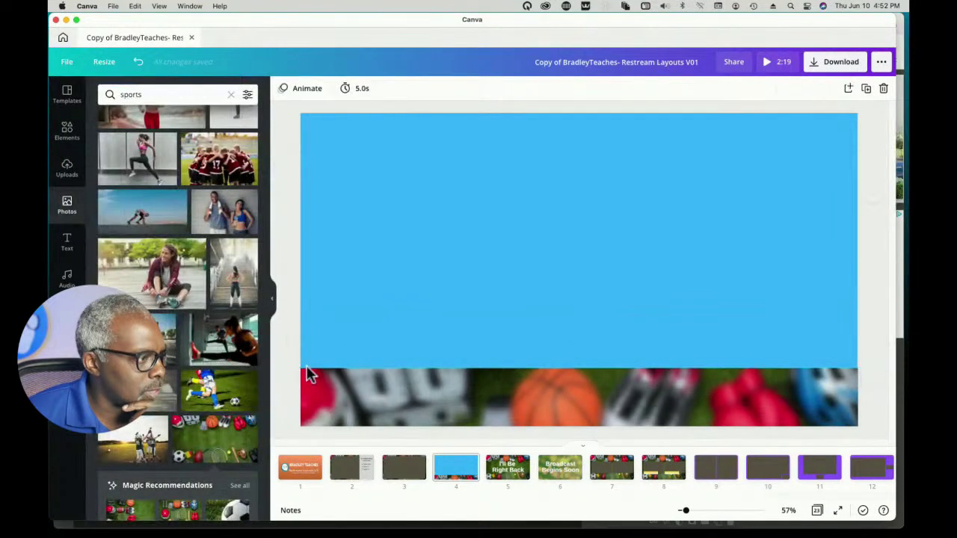
{"action": "left_click_drag", "start_coordinate": [472, 406], "coordinate": [472, 413]}
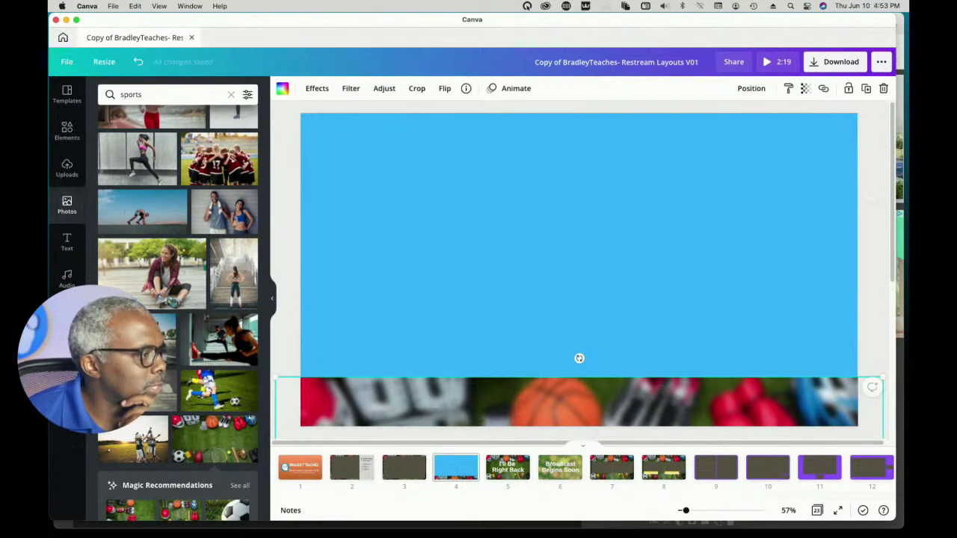
- Add a square shape and reshape it into a long, thin bar overlapping the left part of the photo strip's upper edge
{"action": "left_click", "coordinate": [67, 132]}
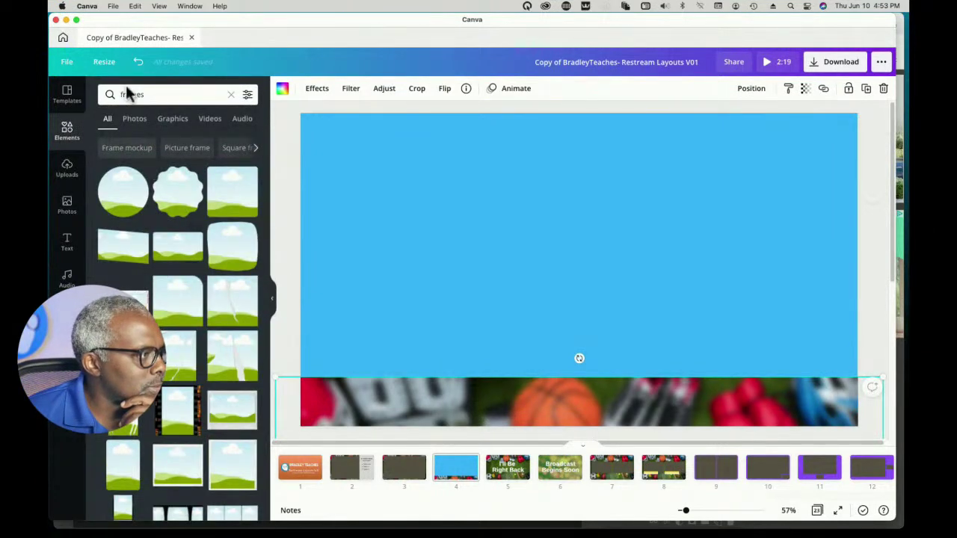
{"action": "left_click", "coordinate": [231, 94]}
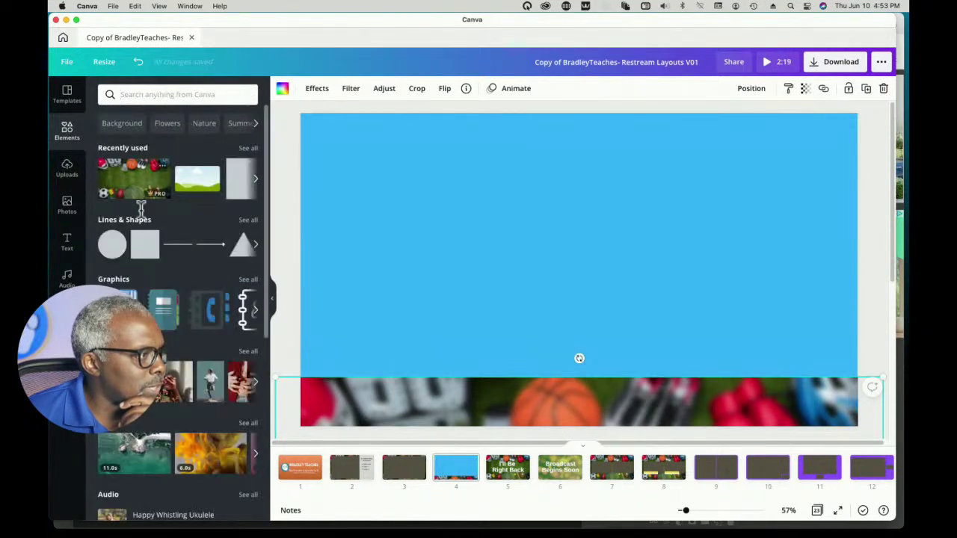
{"action": "left_click", "coordinate": [144, 246]}
{"action": "left_click_drag", "start_coordinate": [567, 289], "coordinate": [392, 337]}
{"action": "left_click_drag", "start_coordinate": [402, 234], "coordinate": [396, 379]}
{"action": "left_click_drag", "start_coordinate": [484, 378], "coordinate": [598, 379]}
{"action": "left_click_drag", "start_coordinate": [396, 376], "coordinate": [400, 378]}
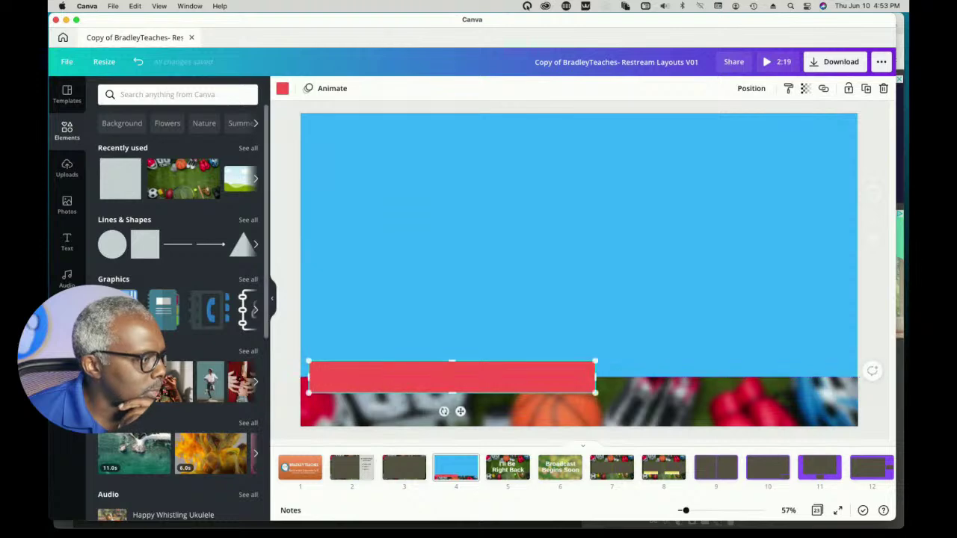
- Recolour the long bar yellow and change the page 4 background from blue to medium grey
{"action": "left_click", "coordinate": [283, 89]}
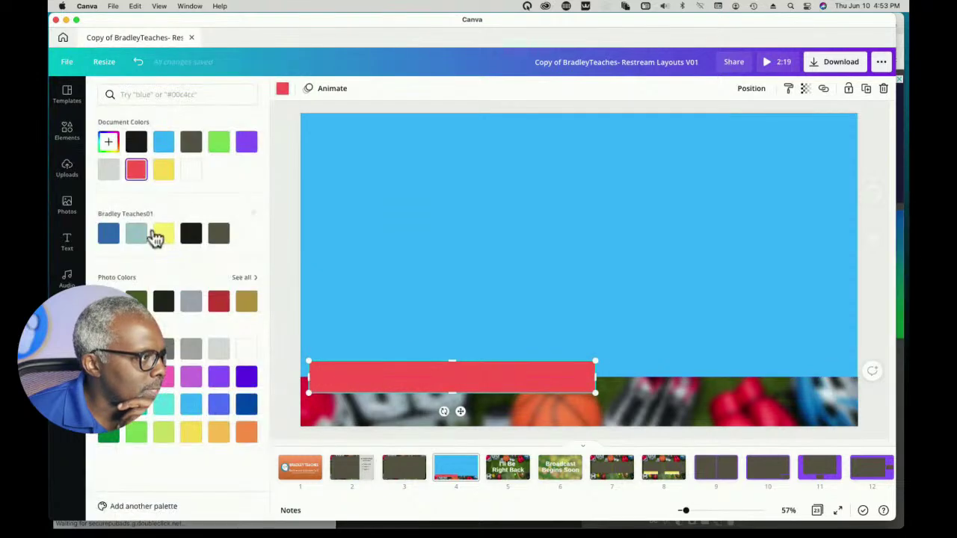
{"action": "left_click", "coordinate": [166, 172]}
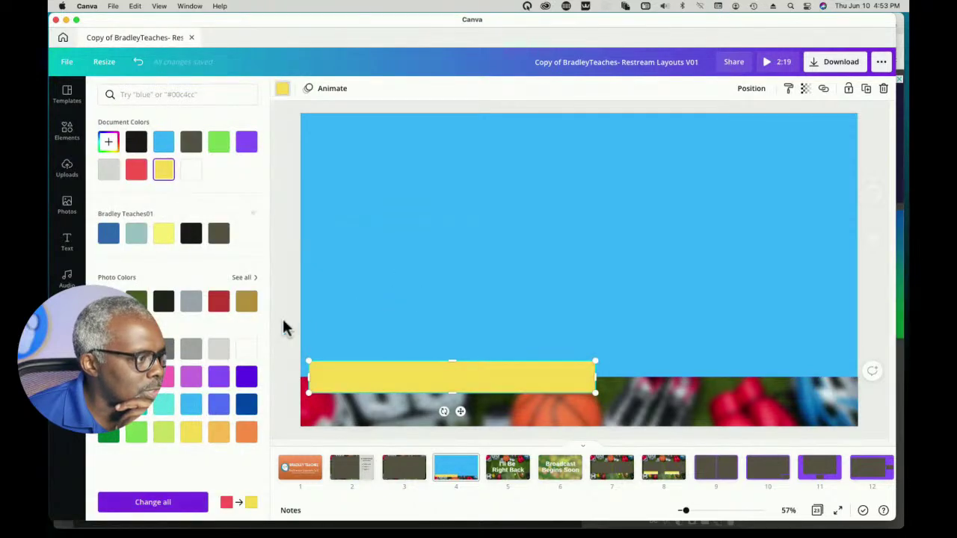
{"action": "left_click", "coordinate": [283, 323]}
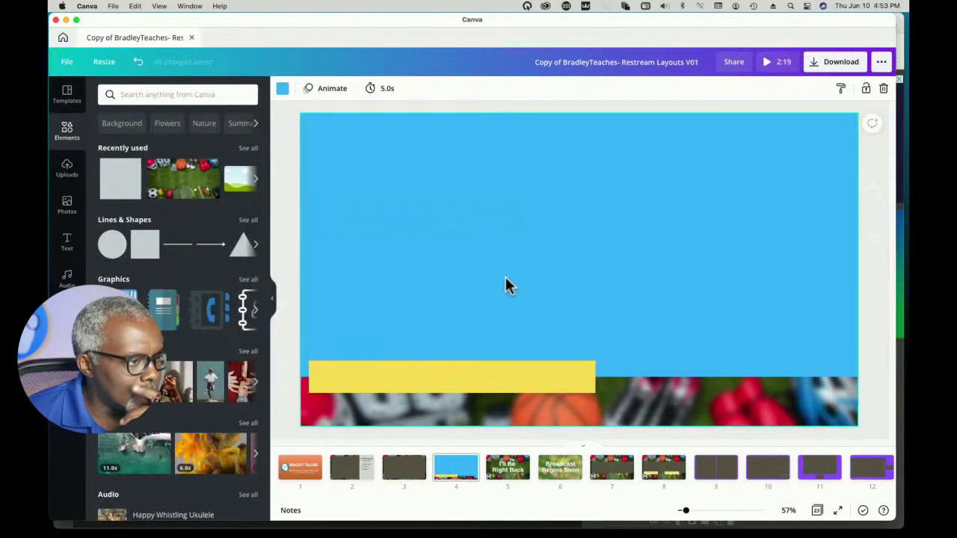
{"action": "left_click", "coordinate": [284, 91]}
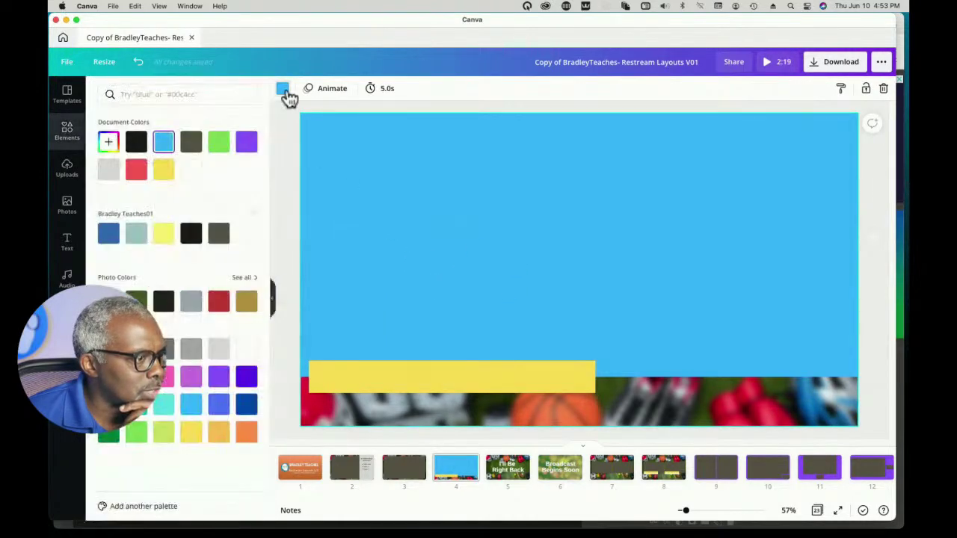
{"action": "left_click", "coordinate": [190, 349]}
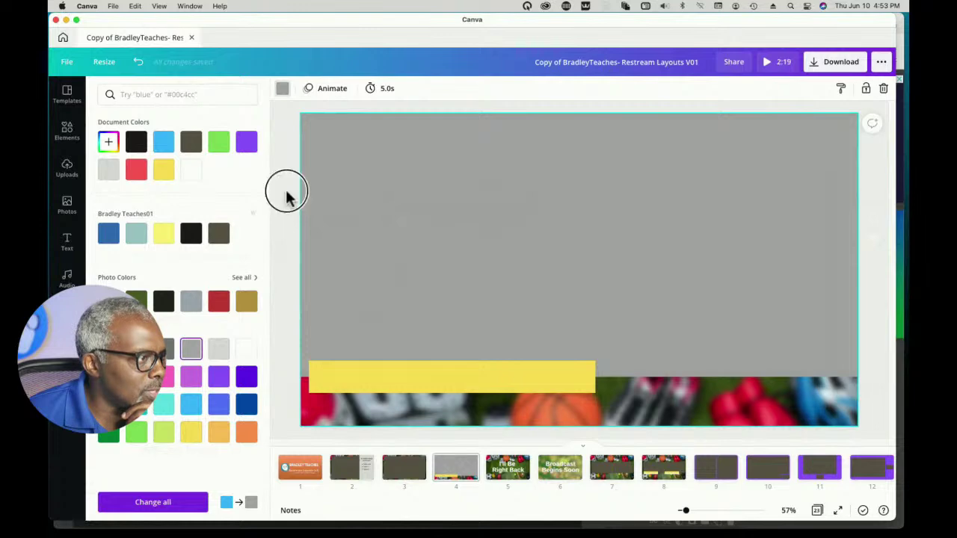
{"action": "left_click", "coordinate": [286, 196]}
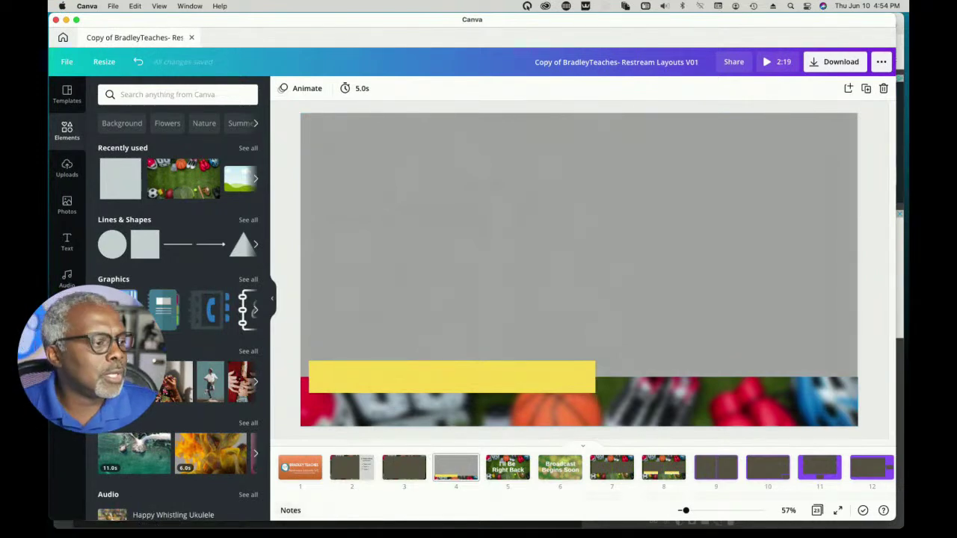
- Download only page 4 as a JPG with the quality set to 100
{"action": "left_click", "coordinate": [823, 66]}
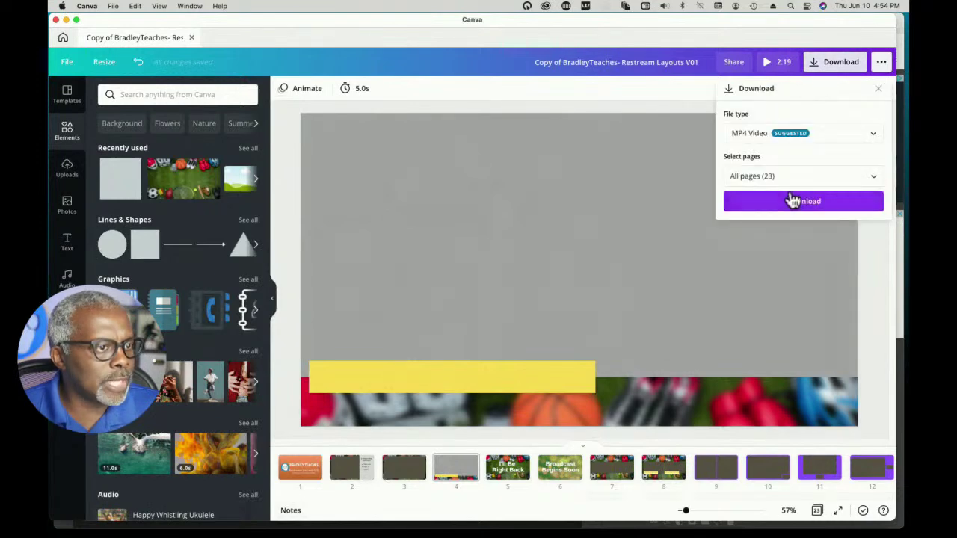
{"action": "left_click", "coordinate": [874, 181]}
{"action": "scroll", "coordinate": [853, 302], "scroll_direction": "down", "scroll_amount": 2}
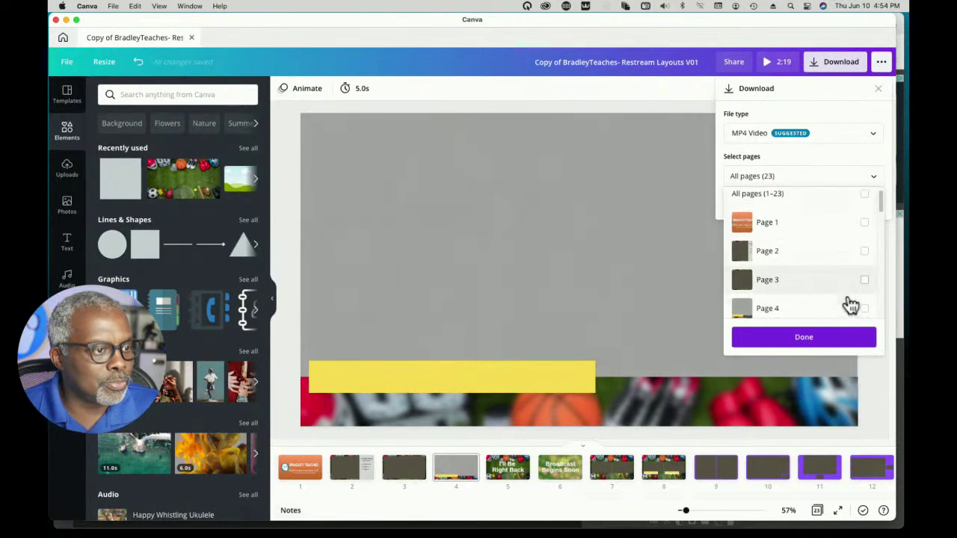
{"action": "left_click", "coordinate": [865, 287]}
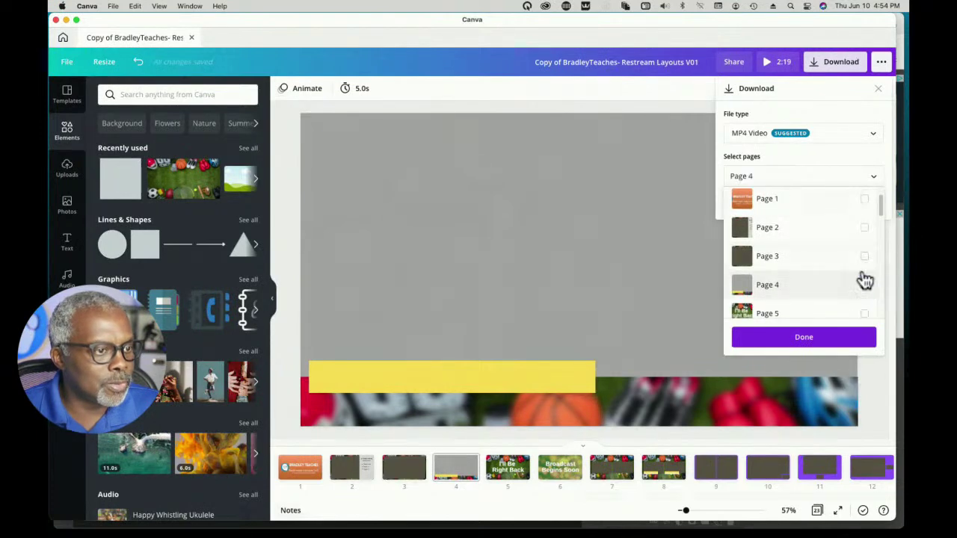
{"action": "left_click", "coordinate": [751, 134]}
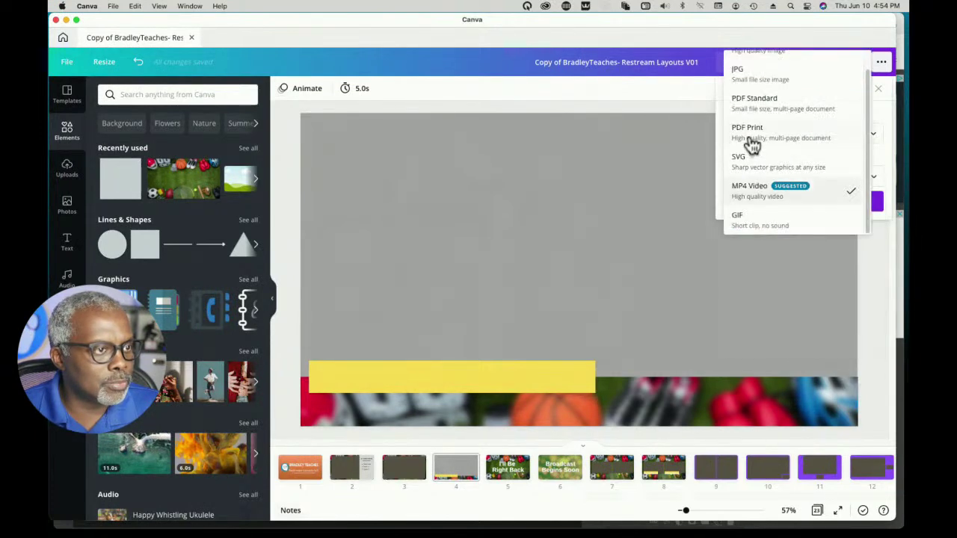
{"action": "scroll", "coordinate": [750, 145], "scroll_direction": "up", "scroll_amount": 3}
{"action": "left_click", "coordinate": [741, 90]}
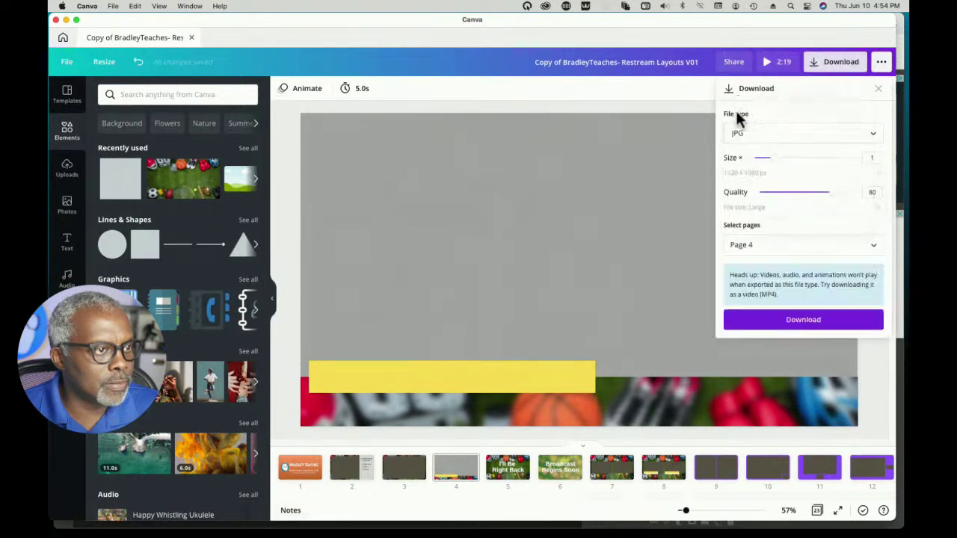
{"action": "left_click_drag", "start_coordinate": [832, 193], "coordinate": [876, 196]}
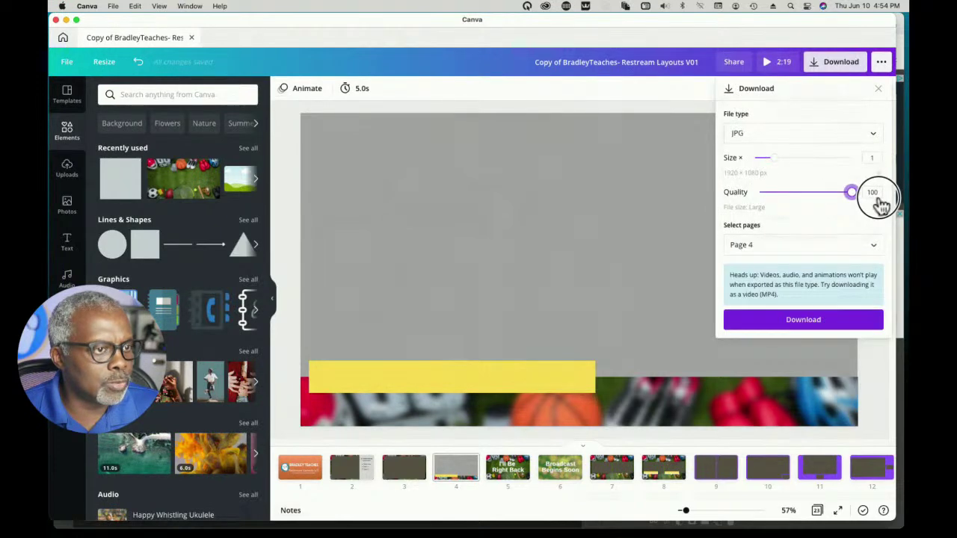
{"action": "left_click", "coordinate": [809, 322]}
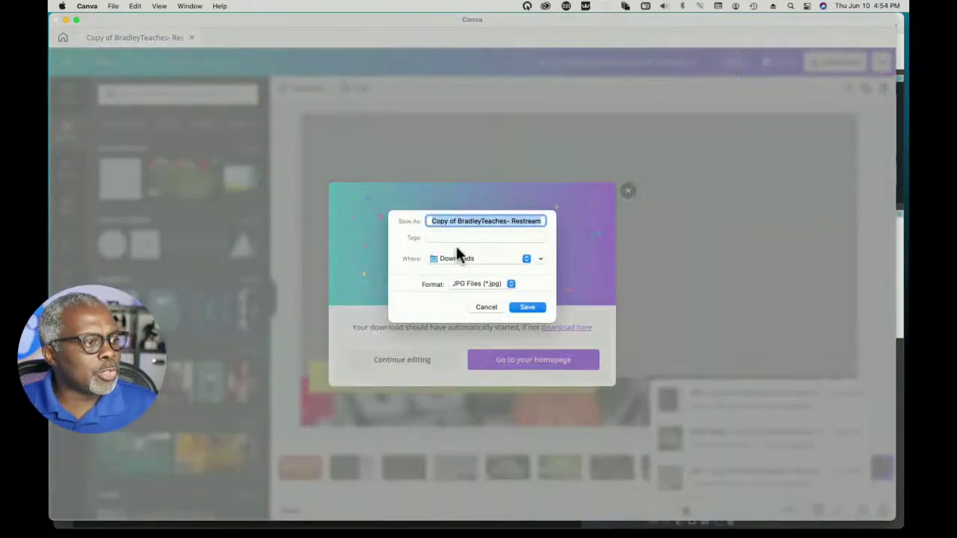
- Save the downloaded image as 3.jpg in Downloads and close the saved-design message
{"action": "type", "text": "3.jpg"}
{"action": "left_click", "coordinate": [527, 310]}
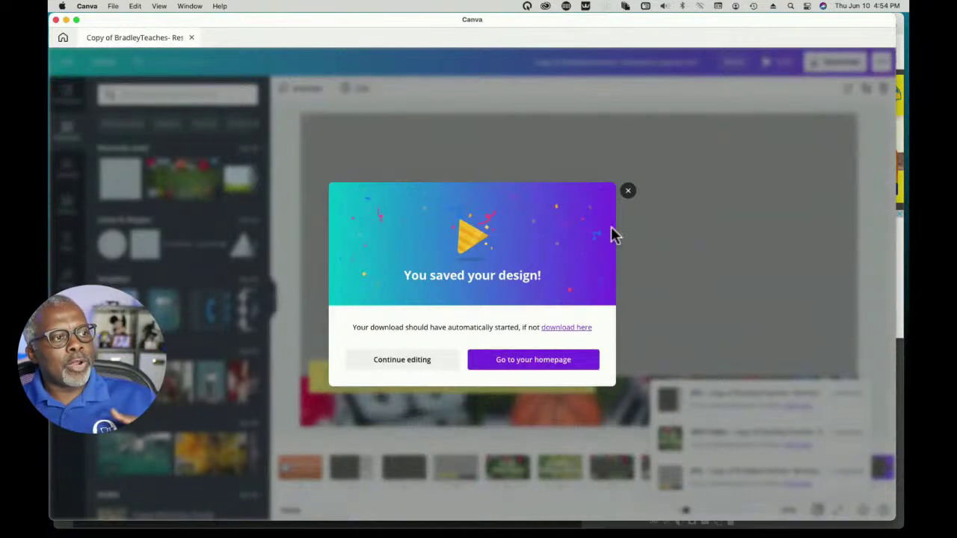
{"action": "left_click", "coordinate": [629, 191]}
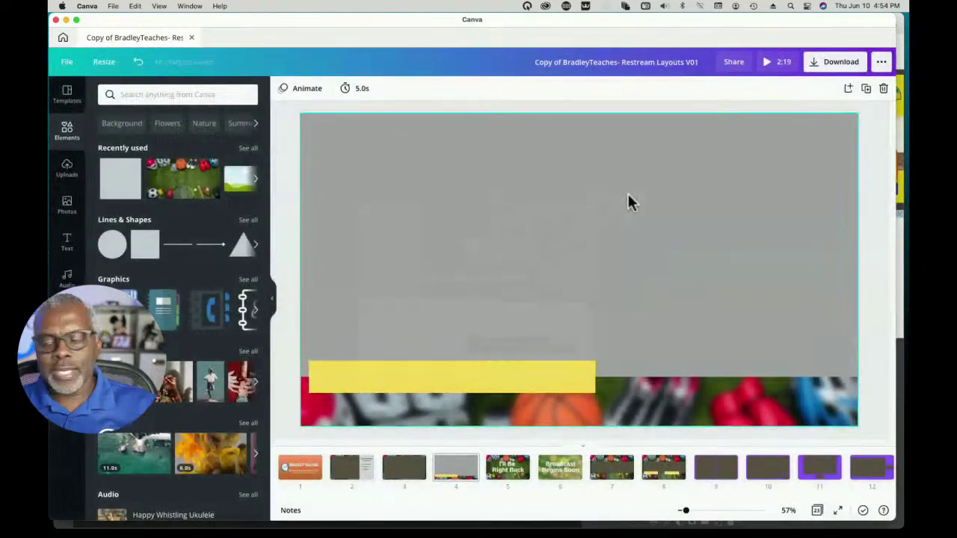
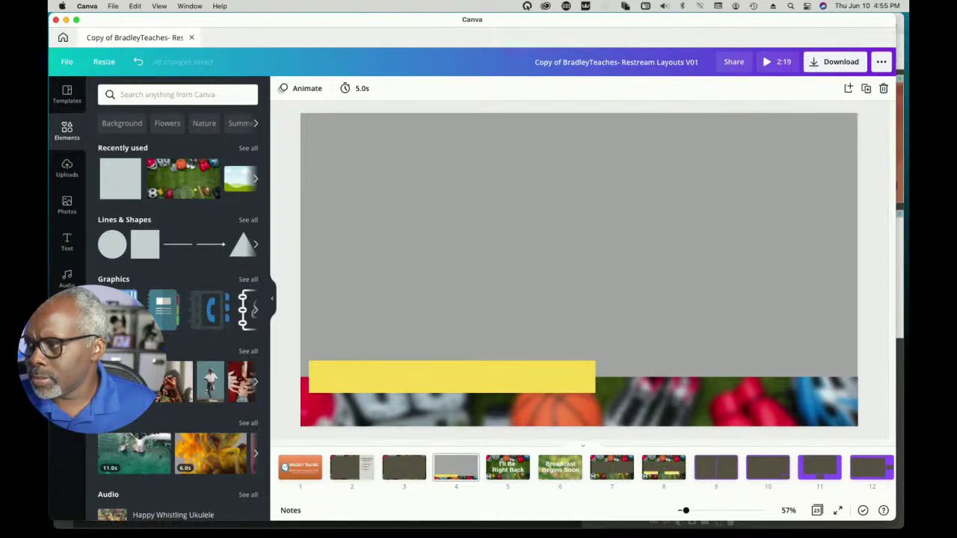
- Switch to Photopea in Chrome and open the exported 3.jpg image
{"action": "key", "text": "super+Tab"}
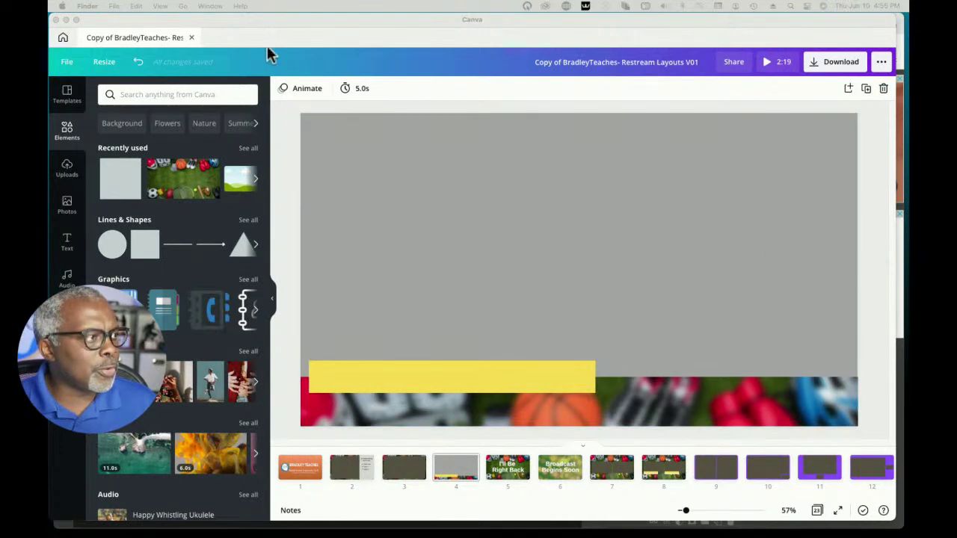
{"action": "left_click", "coordinate": [899, 374]}
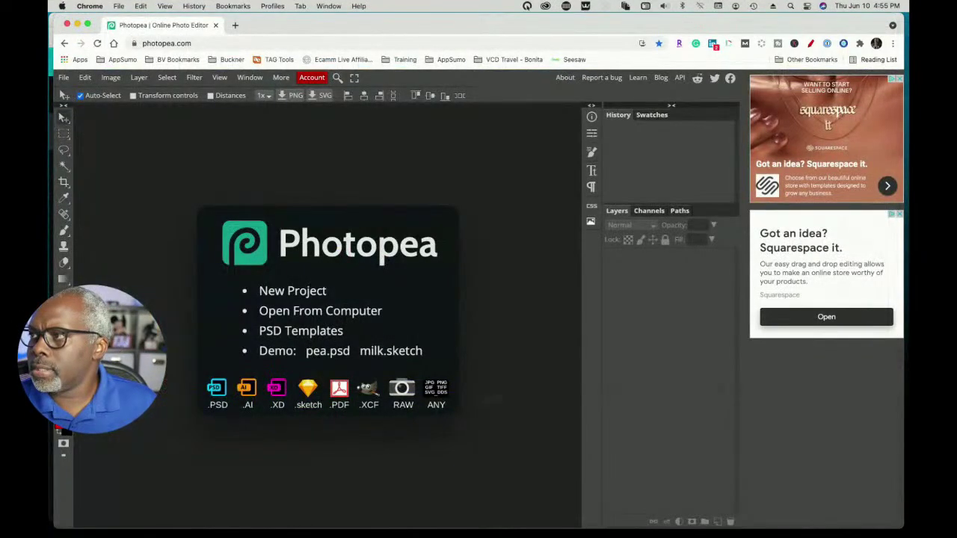
{"action": "left_click_drag", "start_coordinate": [581, 272], "coordinate": [272, 262]}
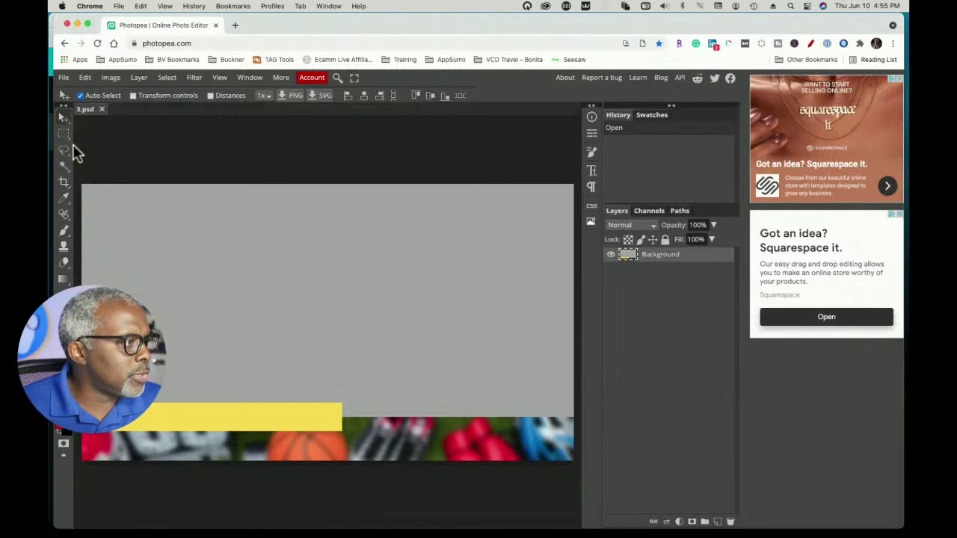
- Select the grey area above the lower third with the Magic Wand and delete it to make it transparent
{"action": "left_click", "coordinate": [64, 167]}
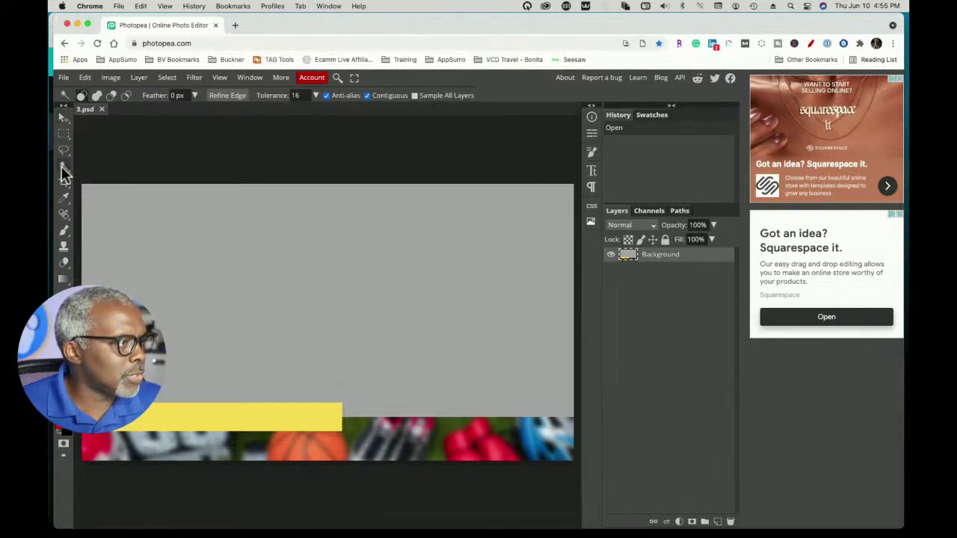
{"action": "left_click", "coordinate": [195, 224]}
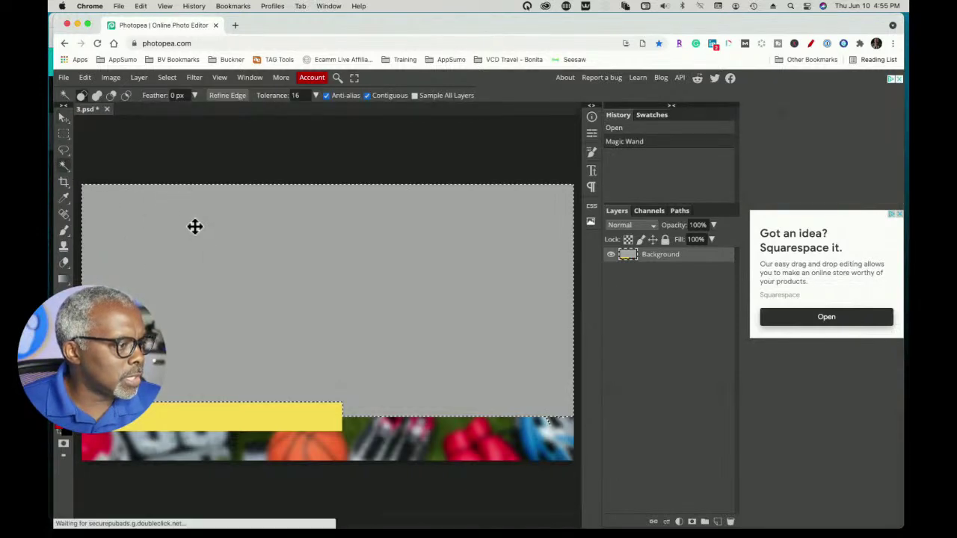
{"action": "key", "text": "Delete"}
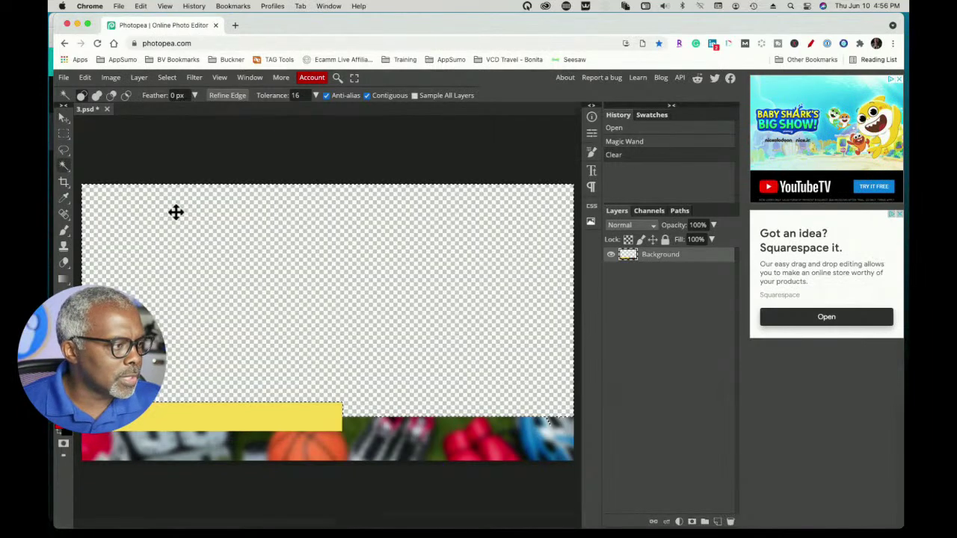
{"action": "left_click", "coordinate": [180, 217]}
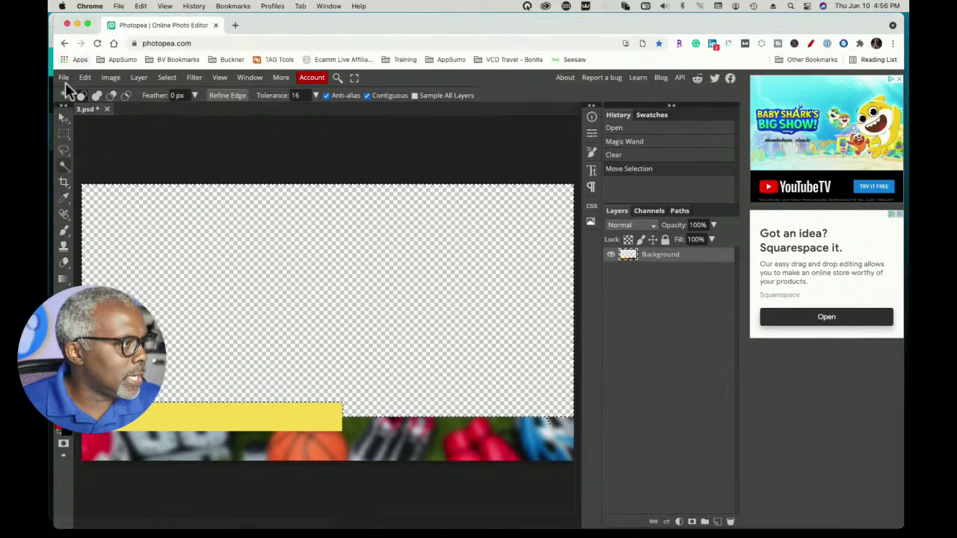
- Export the lower third as a 1920 × 1080 PNG at 100% quality and close the document without saving it
{"action": "left_click", "coordinate": [64, 79]}
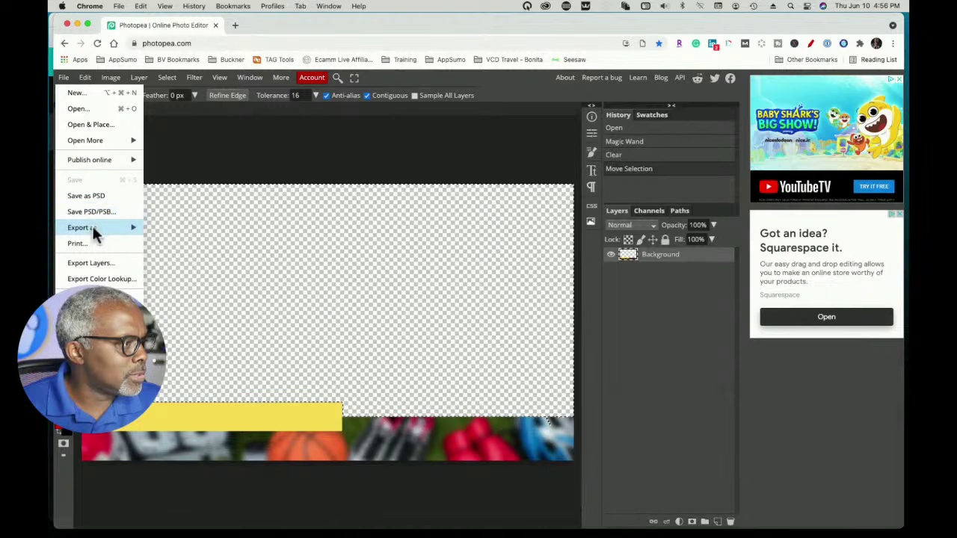
{"action": "mouse_move", "coordinate": [92, 229]}
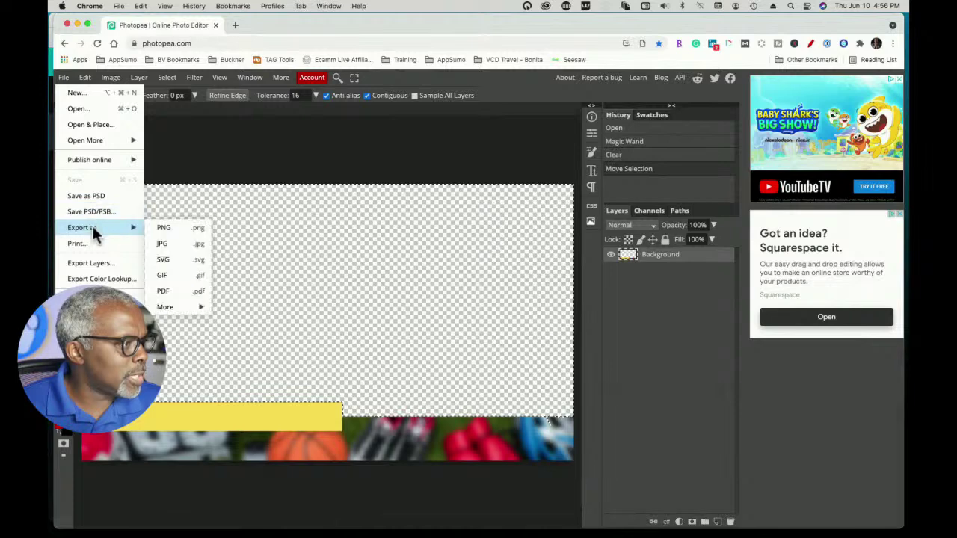
{"action": "left_click", "coordinate": [162, 236]}
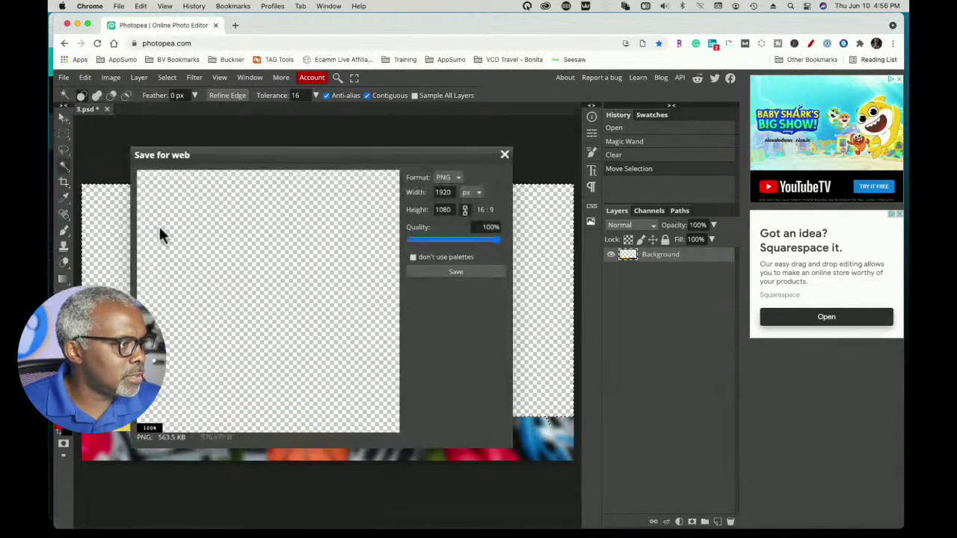
{"action": "left_click", "coordinate": [451, 272]}
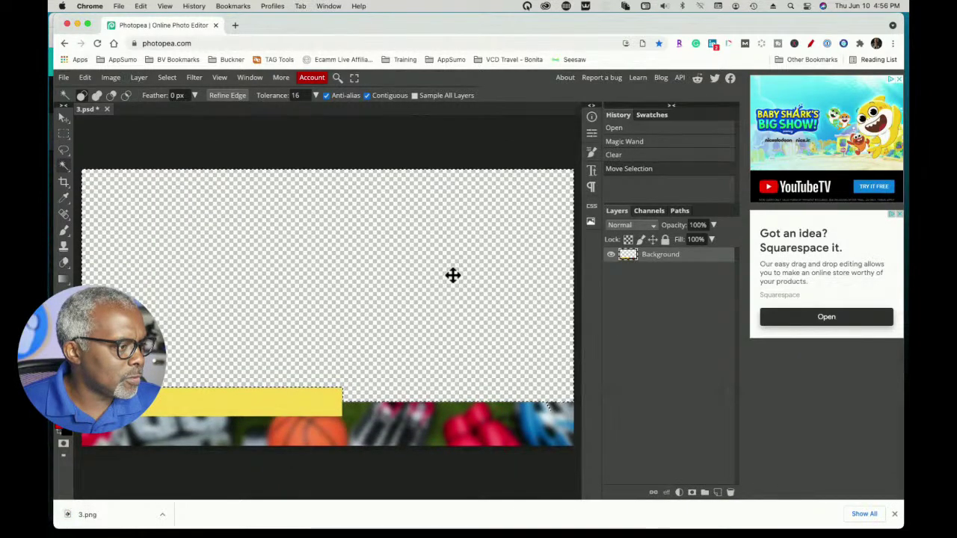
{"action": "left_click", "coordinate": [108, 110]}
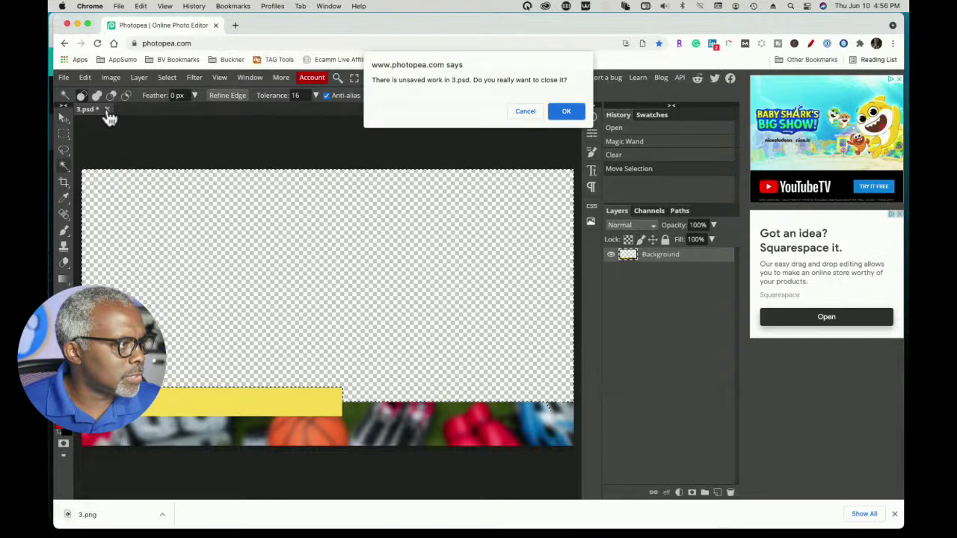
{"action": "left_click", "coordinate": [559, 113]}
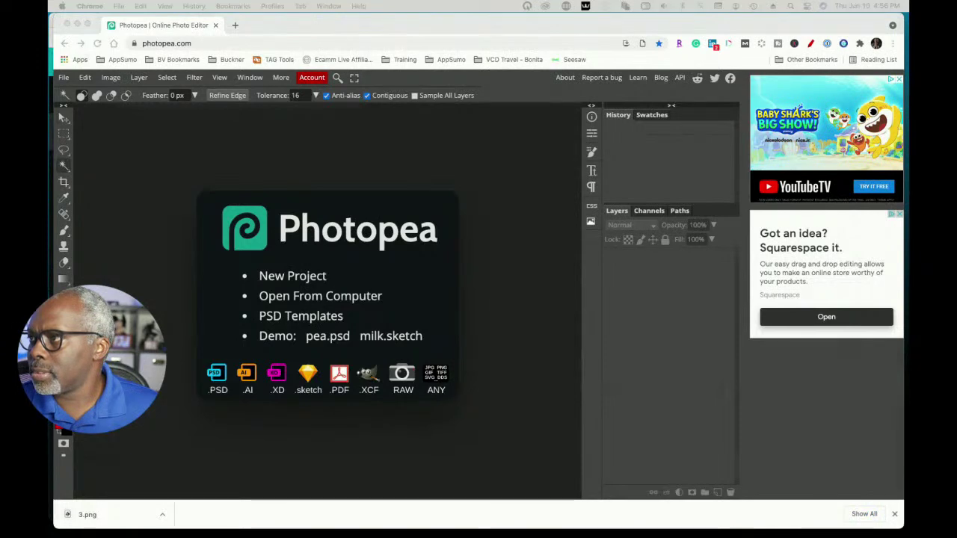
- Open layout image 6 and clear both brown rectangles to transparency with the Magic Wand
{"action": "left_click_drag", "start_coordinate": [956, 225], "coordinate": [437, 218]}
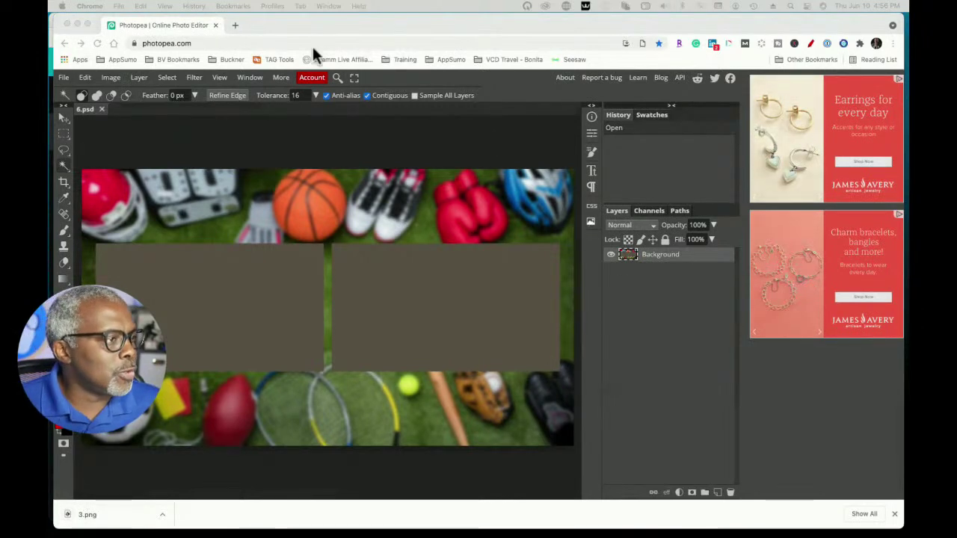
{"action": "left_click", "coordinate": [460, 34]}
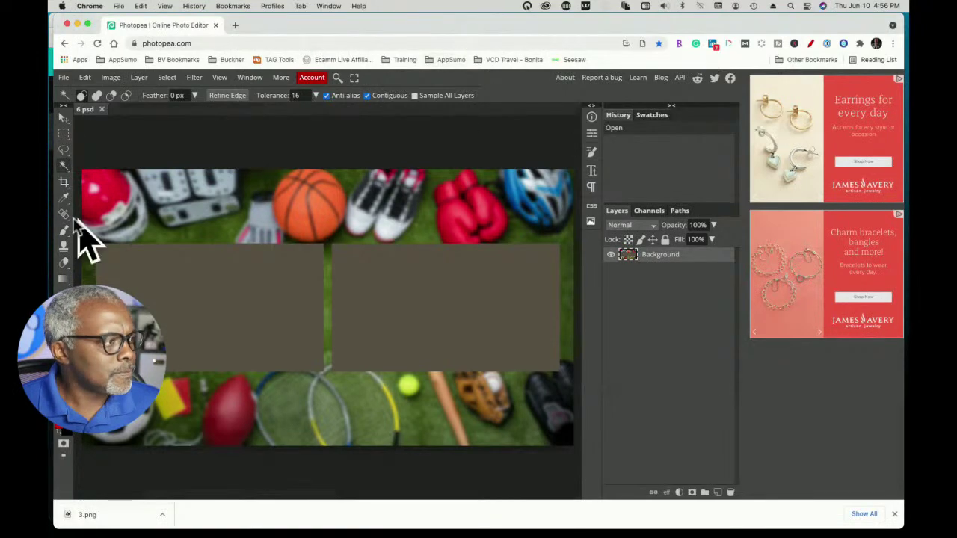
{"action": "left_click", "coordinate": [168, 306]}
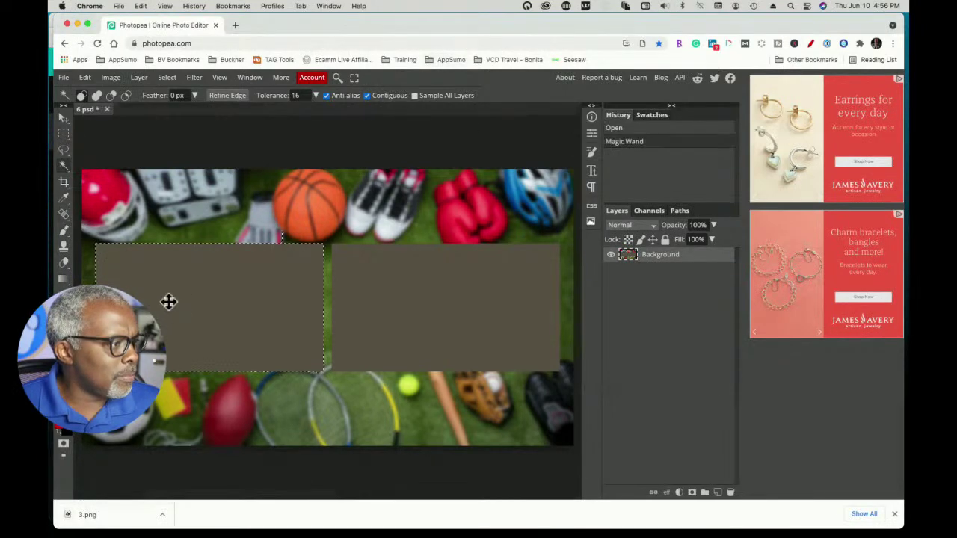
{"action": "key", "text": "Delete"}
{"action": "left_click", "coordinate": [398, 316]}
{"action": "key", "text": "Delete"}
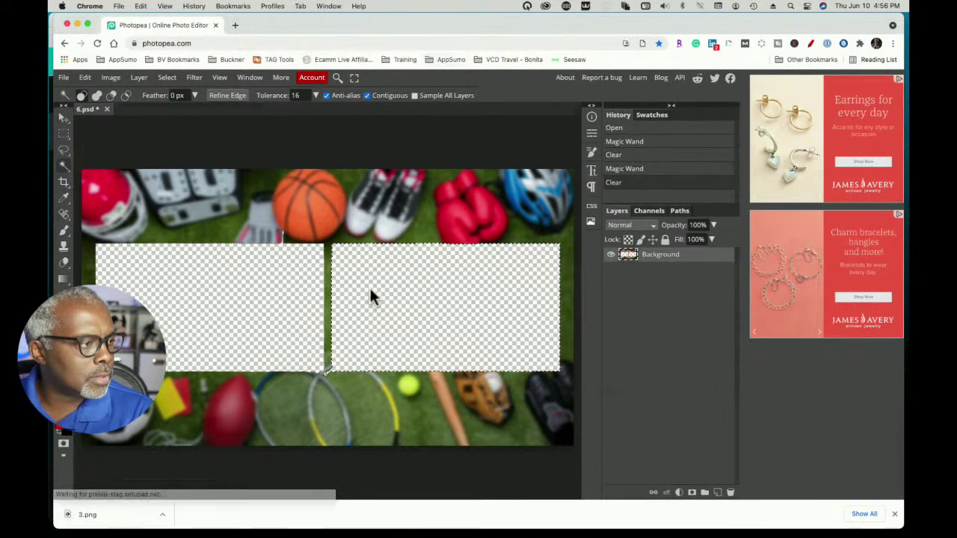
{"action": "left_click_drag", "start_coordinate": [372, 291], "coordinate": [372, 293]}
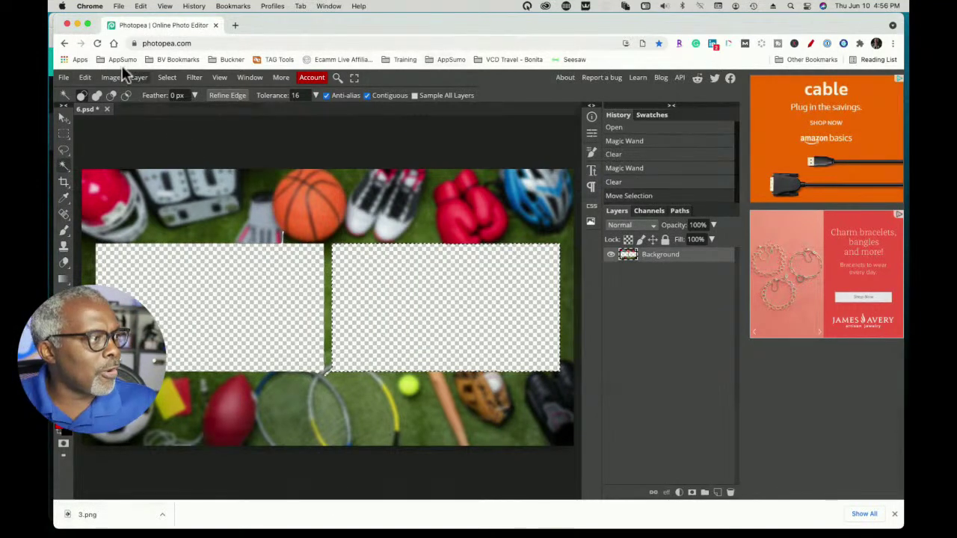
- Export layout 6 as a 1920 × 1080 PNG at 100% quality and close the document without saving it
{"action": "left_click", "coordinate": [64, 78]}
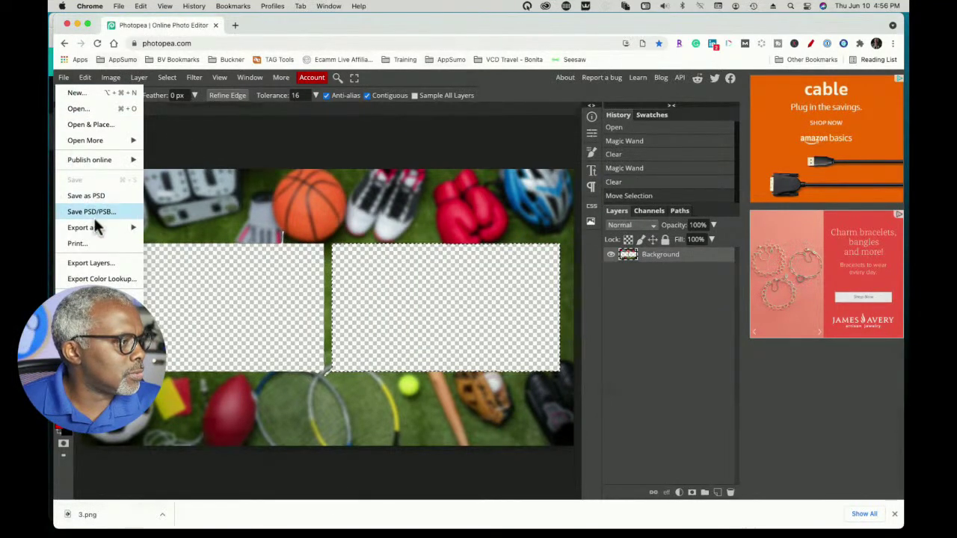
{"action": "mouse_move", "coordinate": [123, 226]}
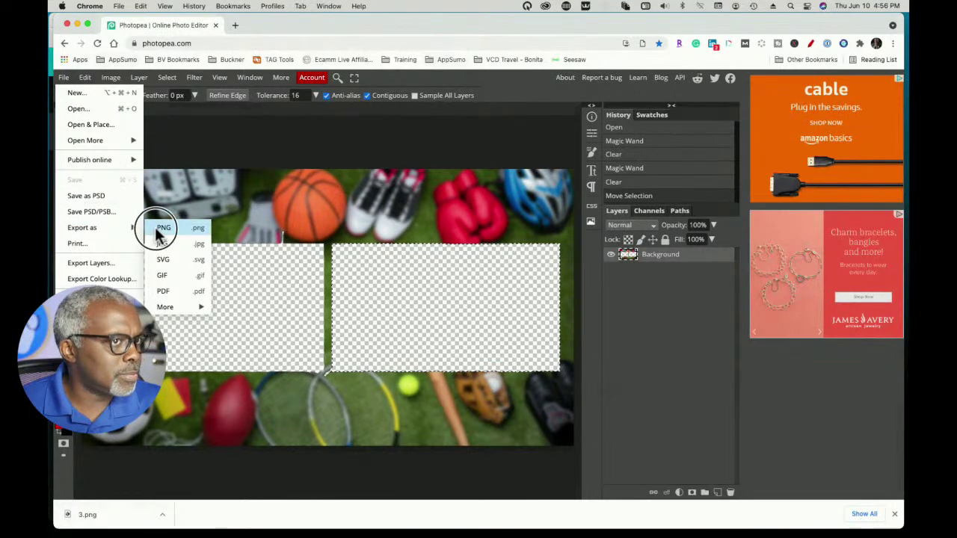
{"action": "left_click", "coordinate": [156, 232]}
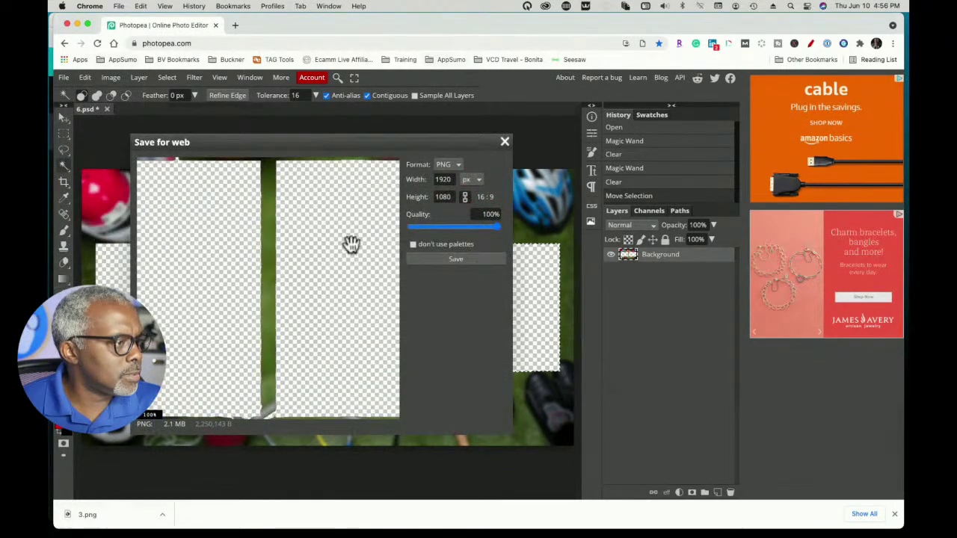
{"action": "left_click", "coordinate": [430, 260]}
{"action": "left_click", "coordinate": [106, 110]}
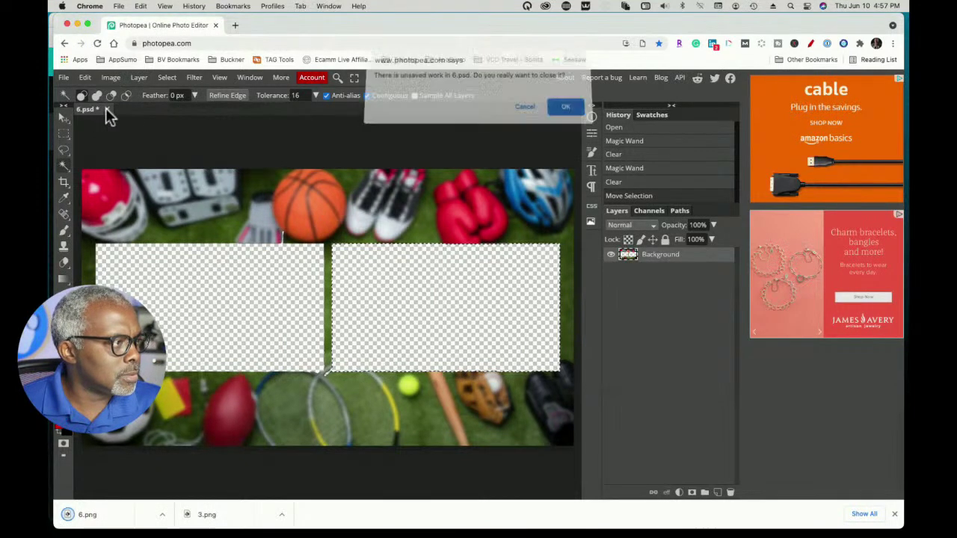
{"action": "left_click", "coordinate": [565, 112]}
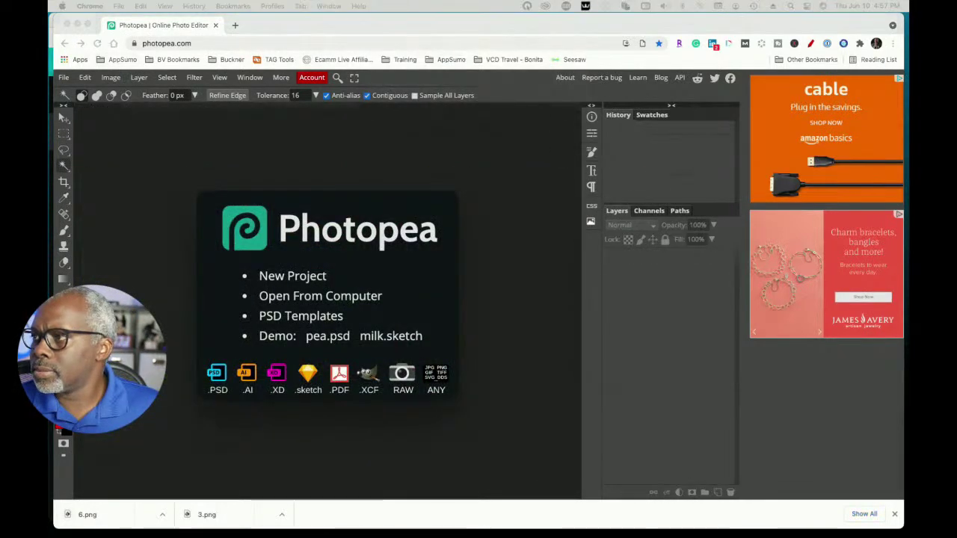
- Open layout image 7 and clear both brown rectangles above the yellow and white name bars with the Magic Wand
{"action": "left_click_drag", "start_coordinate": [524, 2], "coordinate": [380, 223]}
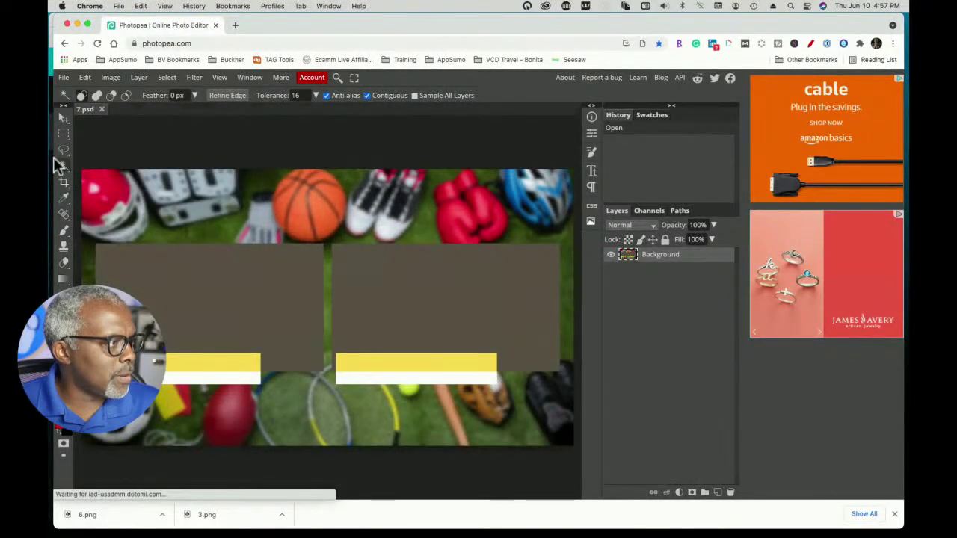
{"action": "left_click", "coordinate": [199, 290]}
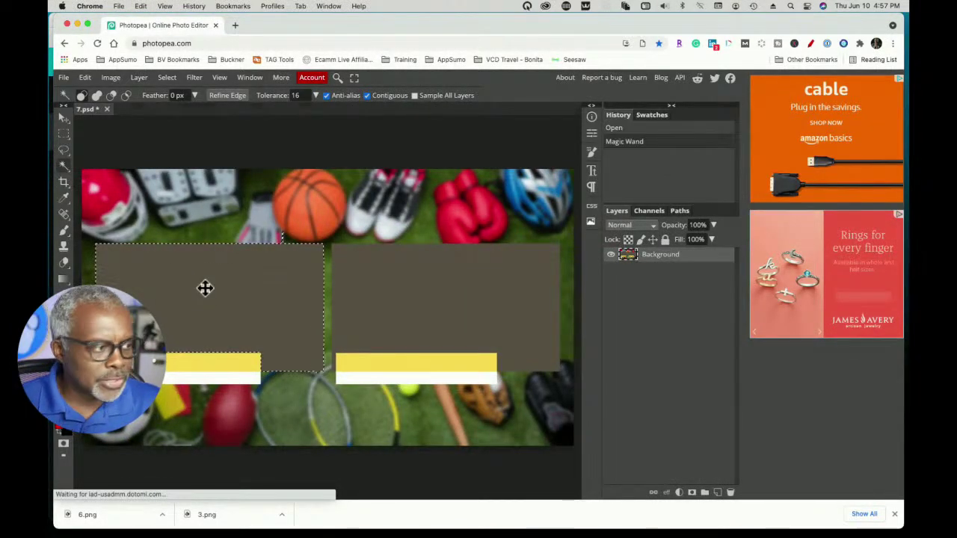
{"action": "key", "text": "Delete"}
{"action": "left_click", "coordinate": [423, 314]}
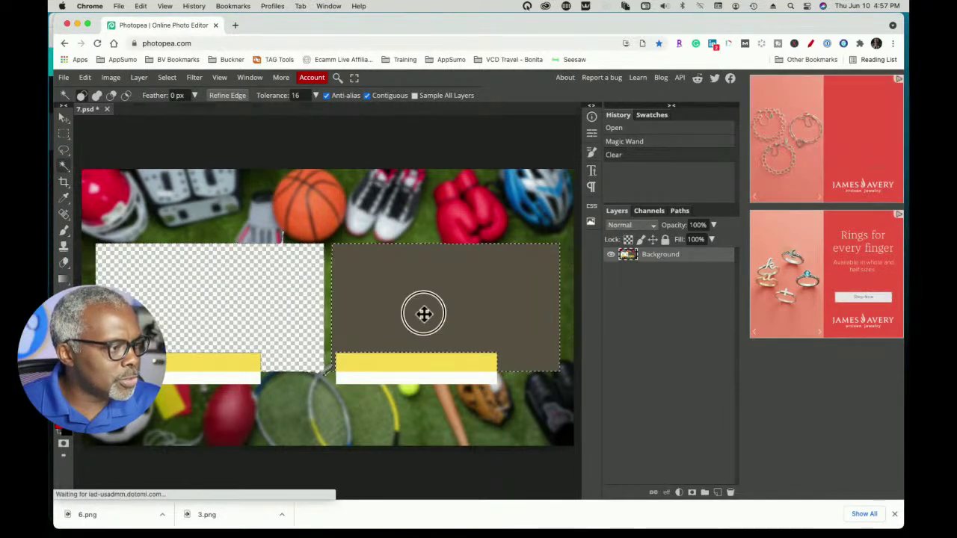
{"action": "key", "text": "Delete"}
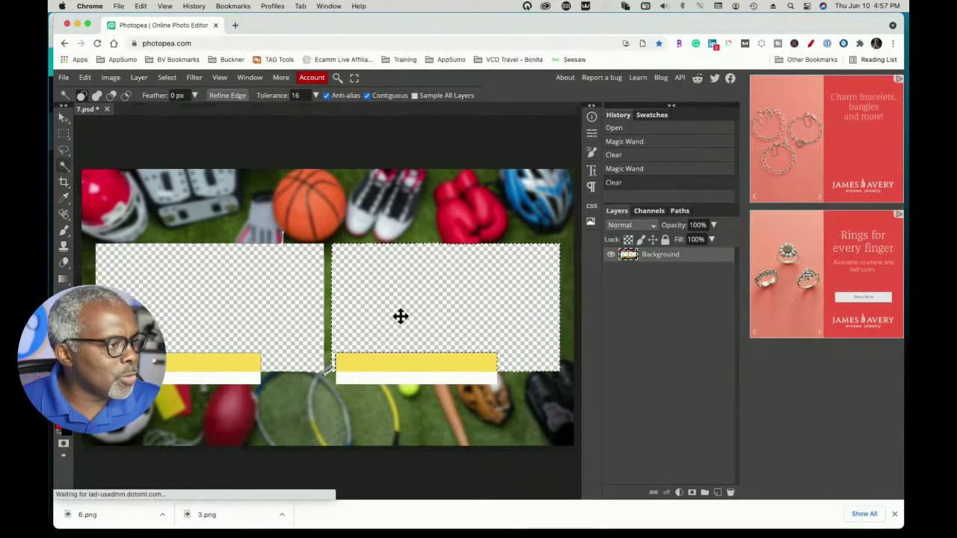
{"action": "left_click", "coordinate": [399, 317]}
{"action": "left_click", "coordinate": [239, 292]}
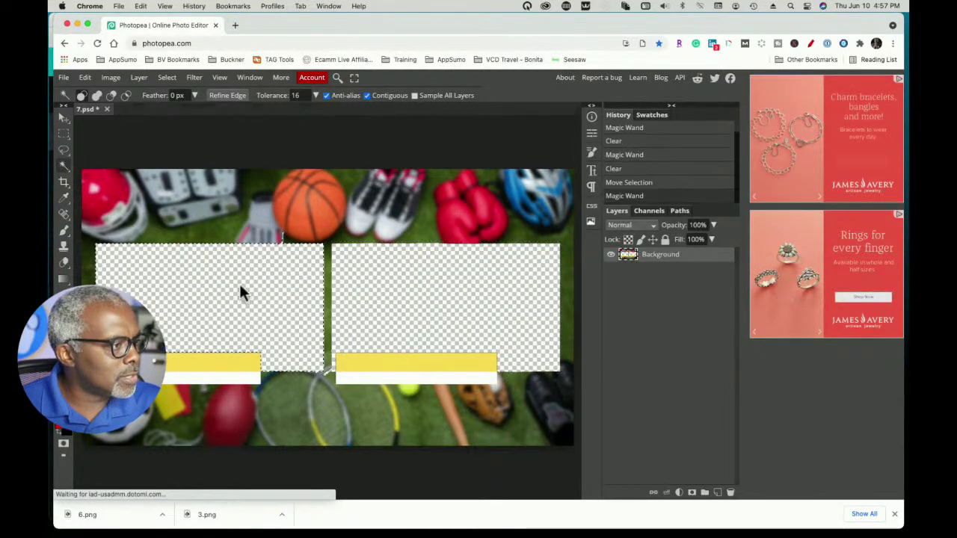
- Export layout 7 as a PNG and close the document without saving it
{"action": "left_click", "coordinate": [65, 78]}
{"action": "mouse_move", "coordinate": [98, 228]}
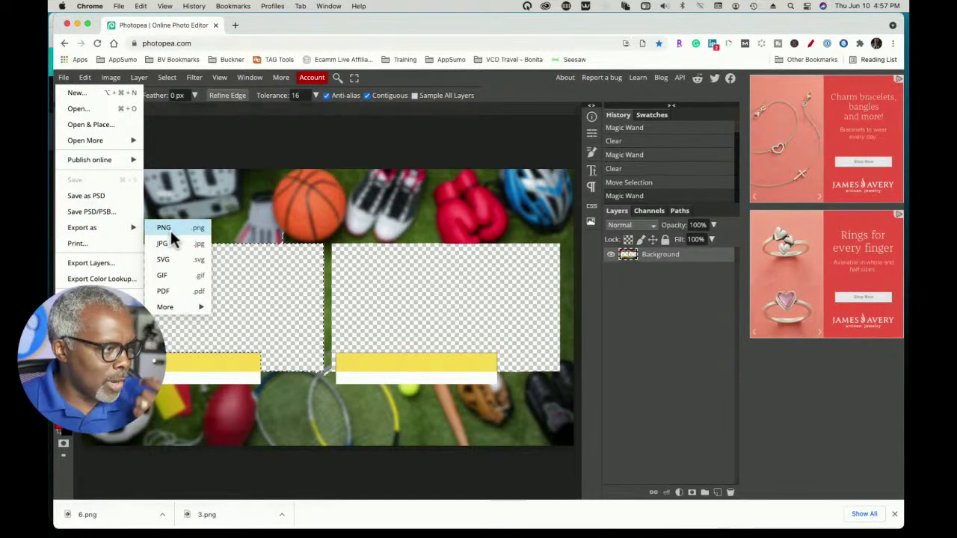
{"action": "left_click", "coordinate": [169, 230]}
{"action": "left_click", "coordinate": [475, 260]}
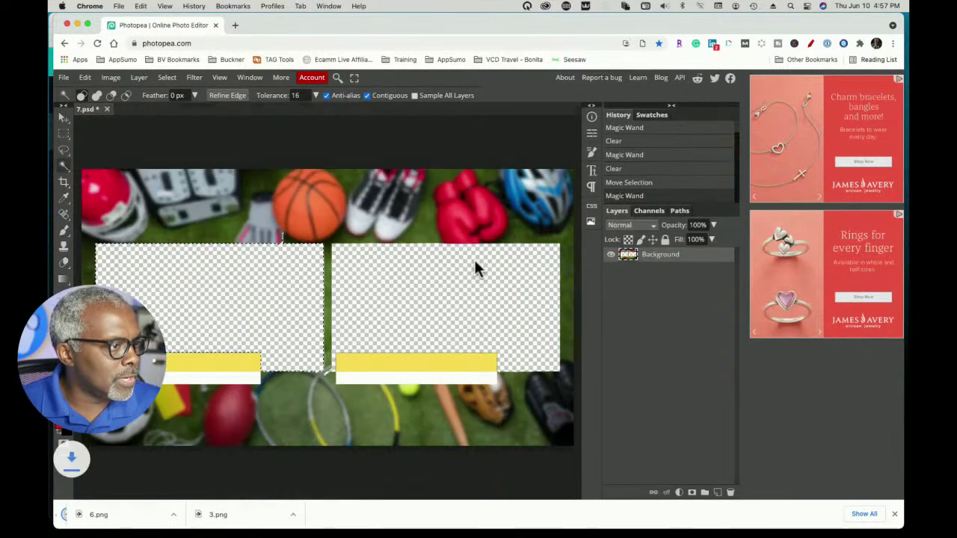
{"action": "left_click", "coordinate": [107, 109]}
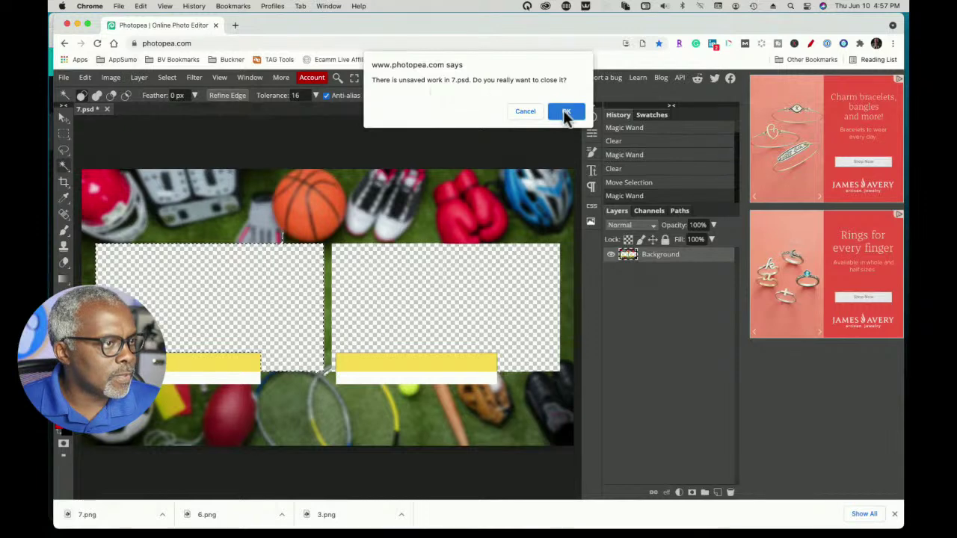
{"action": "left_click", "coordinate": [566, 108]}
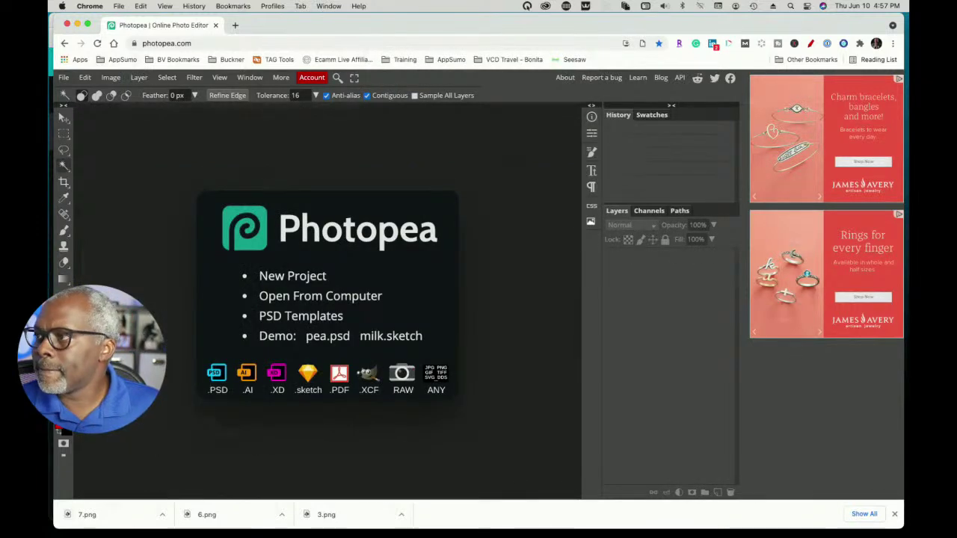
- Open layout image 3 with the single large brown rectangle
{"action": "left_click_drag", "start_coordinate": [452, 180], "coordinate": [432, 186]}
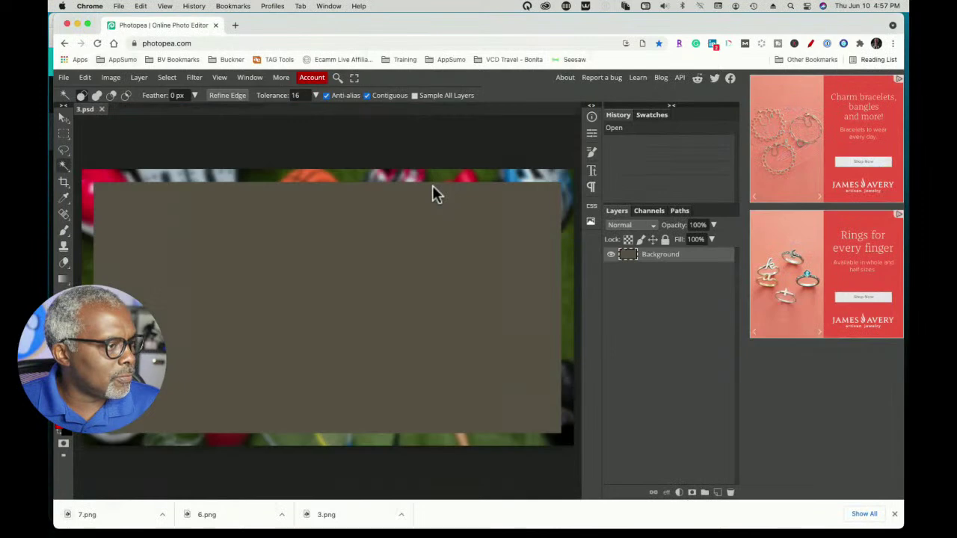
- Try clearing the large brown rectangle with the Magic Wand at tolerance 16, and undo the clear
{"action": "left_click", "coordinate": [177, 245]}
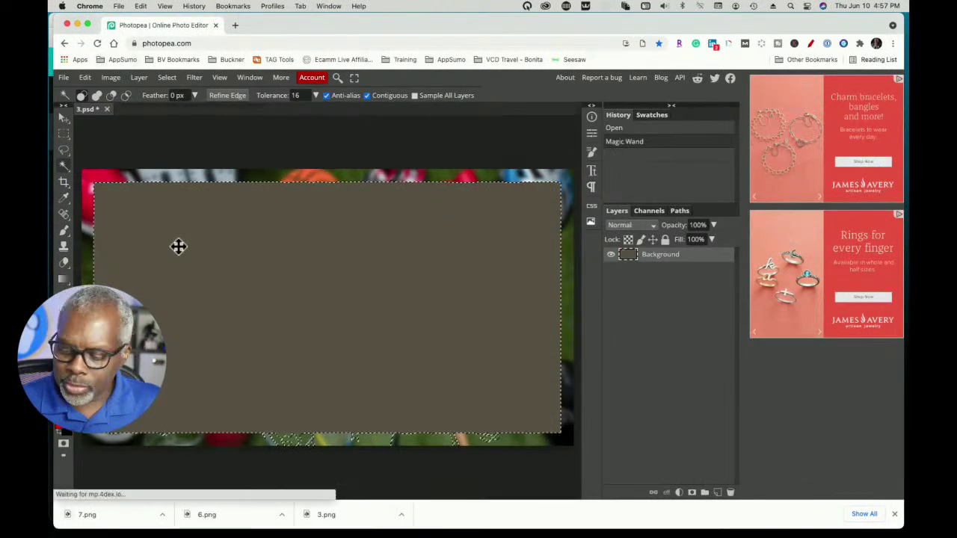
{"action": "key", "text": "Delete"}
{"action": "left_click", "coordinate": [247, 291]}
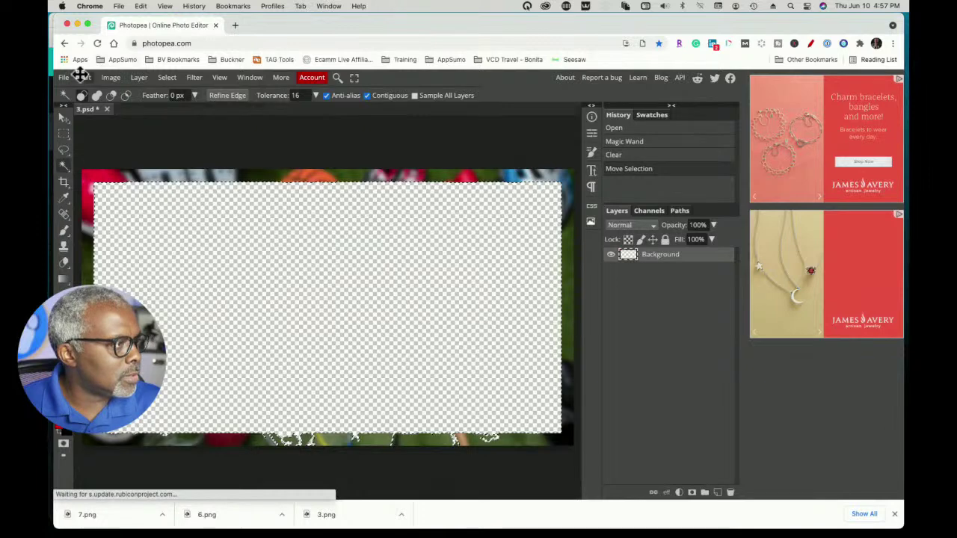
{"action": "key", "text": "super+z"}
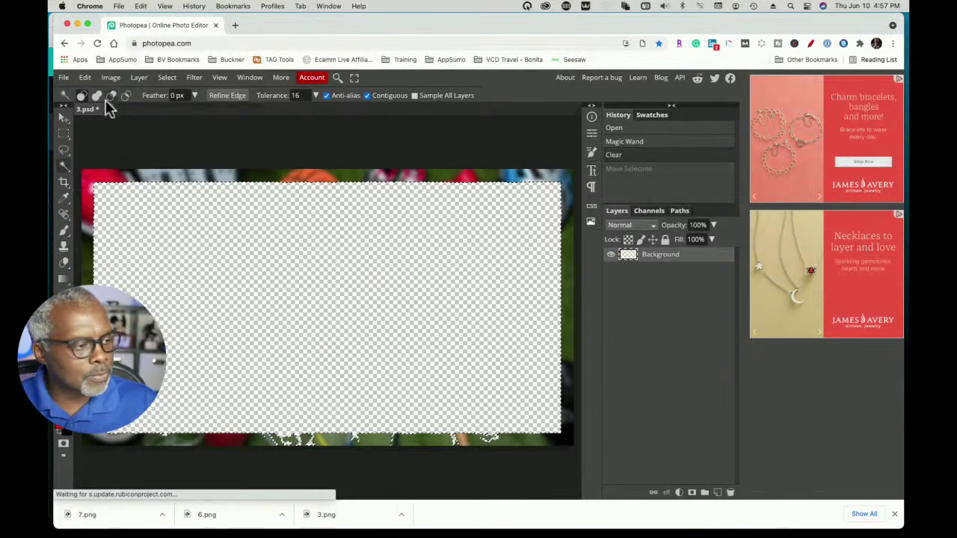
{"action": "key", "text": "super+z"}
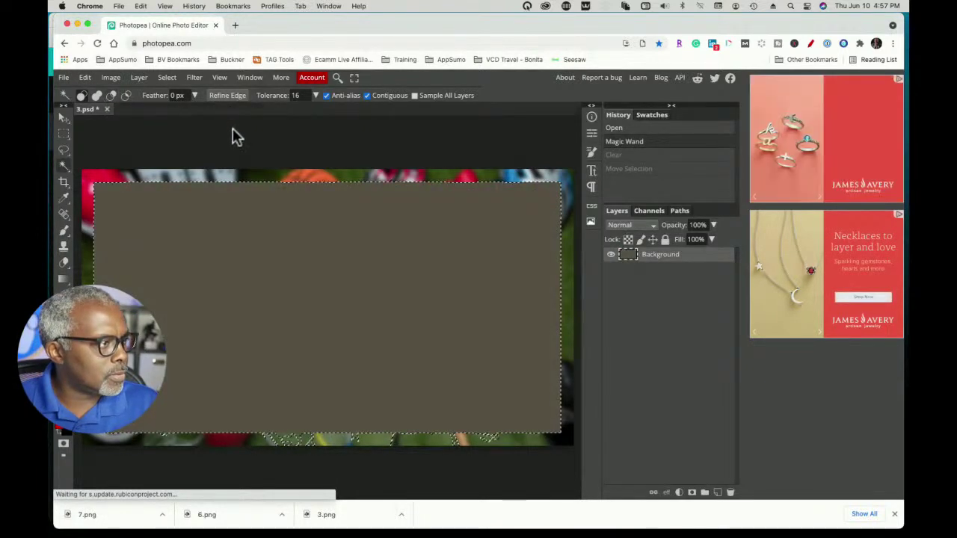
- Set the Magic Wand tolerance to 7, reselect the large brown rectangle and clear it to transparency
{"action": "left_click", "coordinate": [293, 96]}
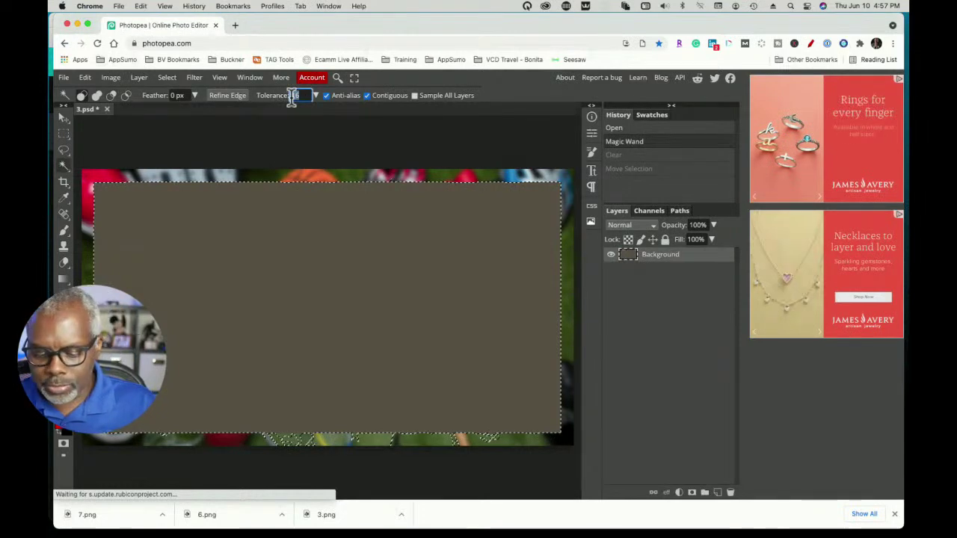
{"action": "key", "text": "BackSpace"}
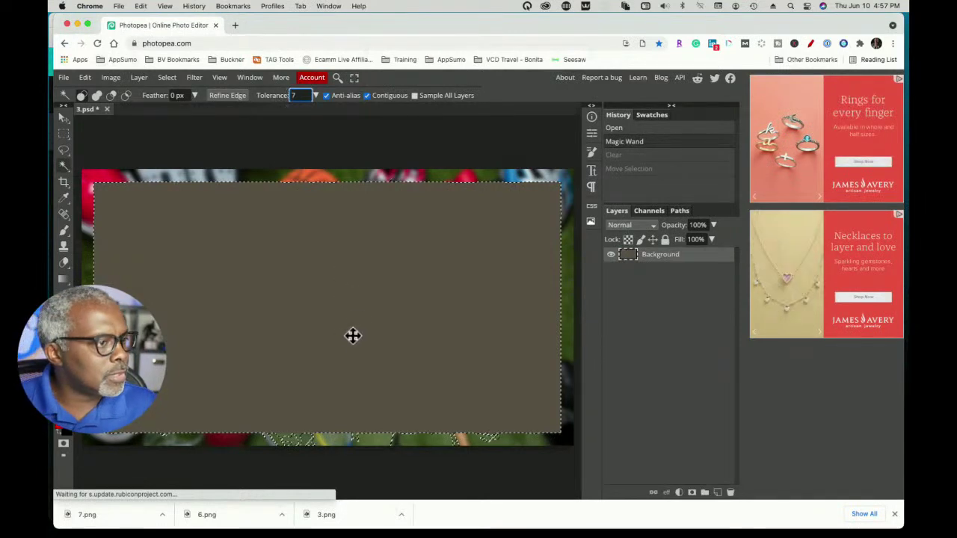
{"action": "left_click", "coordinate": [356, 303]}
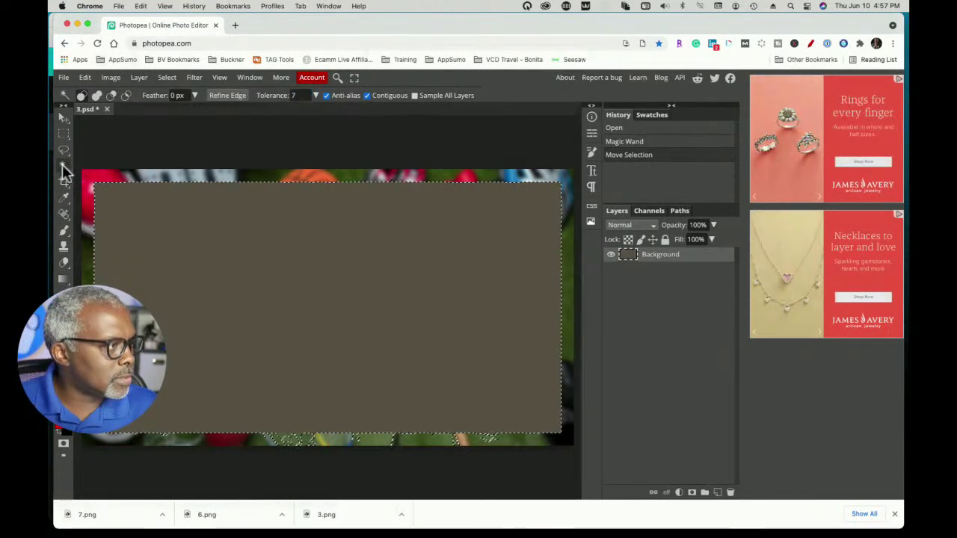
{"action": "left_click", "coordinate": [115, 168]}
{"action": "left_click", "coordinate": [167, 233]}
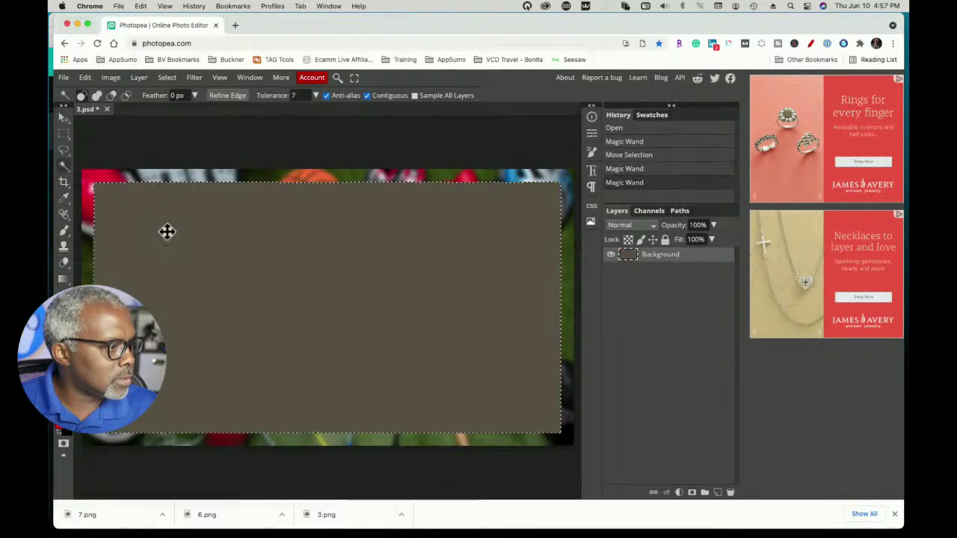
{"action": "key", "text": "Delete"}
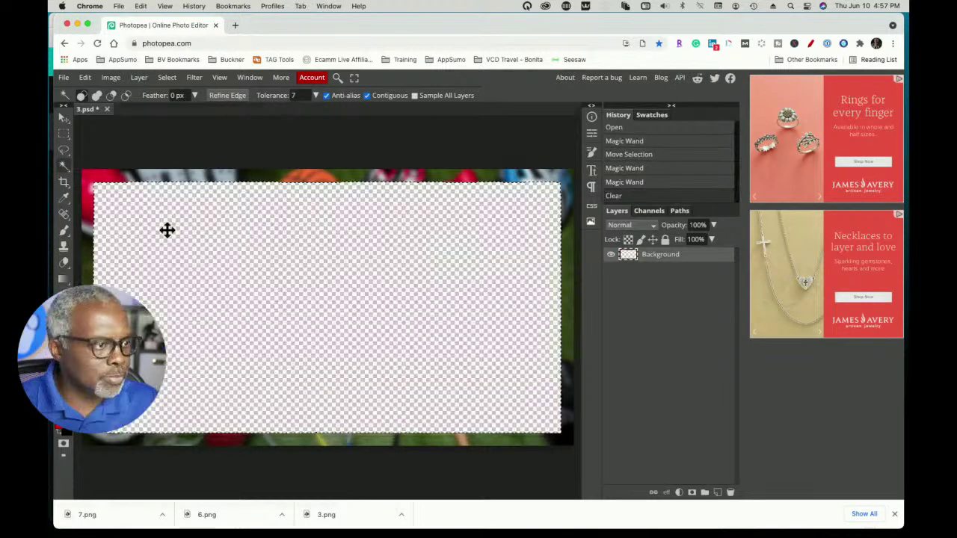
- Export the single-rectangle layout 3 as a PNG and close the document without saving it
{"action": "left_click", "coordinate": [65, 77]}
{"action": "mouse_move", "coordinate": [108, 228]}
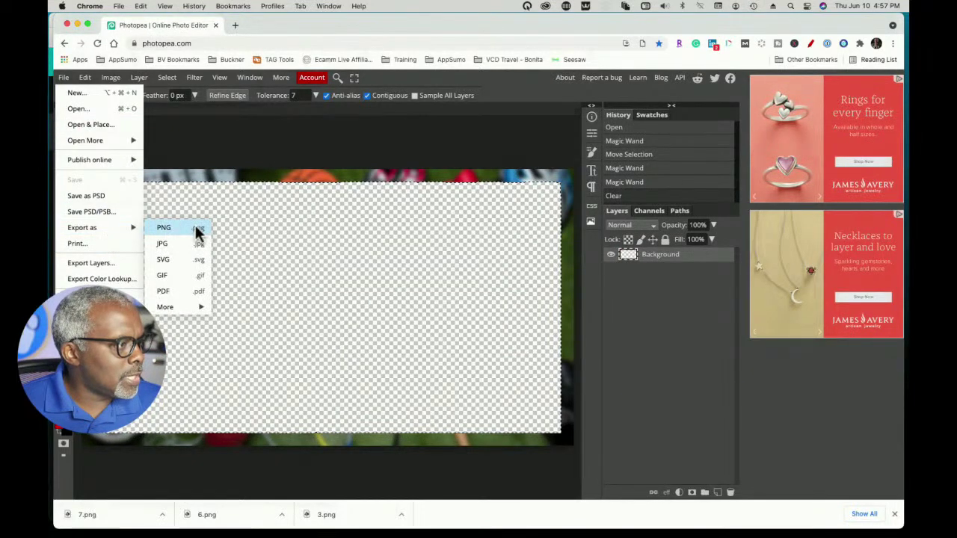
{"action": "left_click", "coordinate": [164, 227]}
{"action": "left_click", "coordinate": [434, 261]}
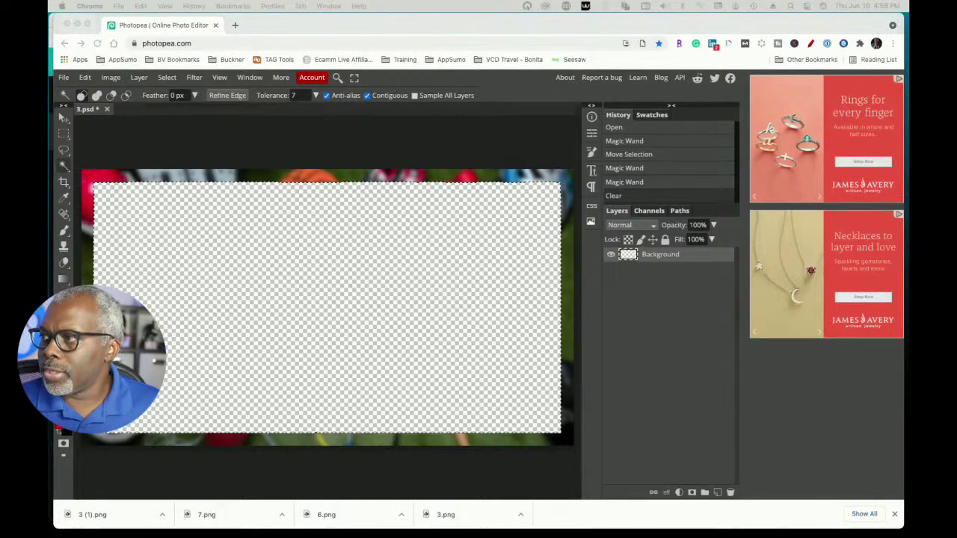
{"action": "left_click", "coordinate": [107, 109]}
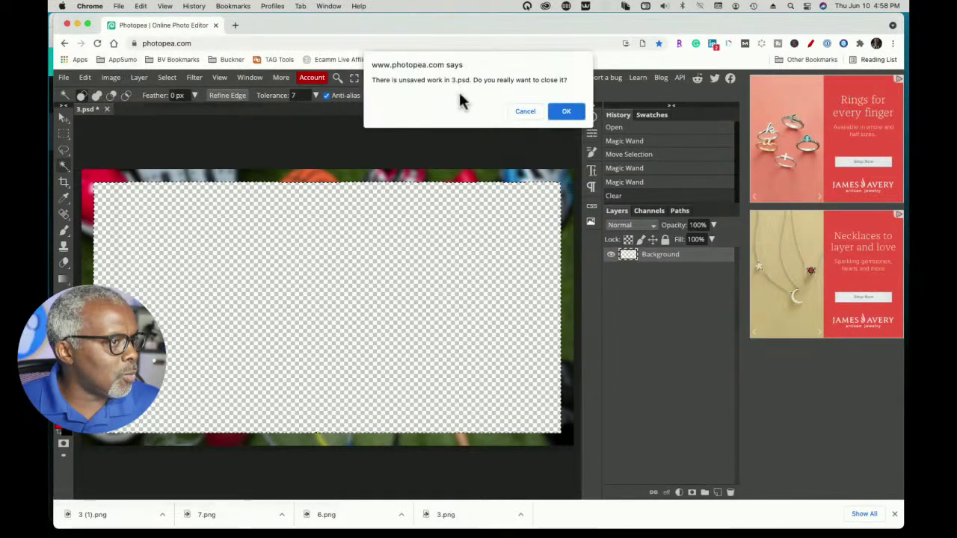
{"action": "left_click", "coordinate": [569, 112]}
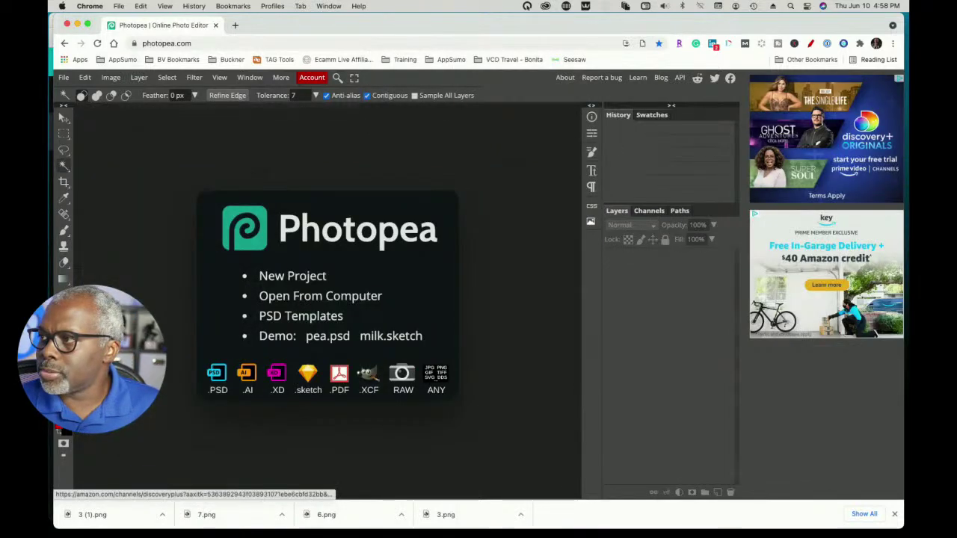
- Open the "I'll Be Right Back" image 4 and close it without editing
{"action": "left_click_drag", "start_coordinate": [299, 306], "coordinate": [295, 299]}
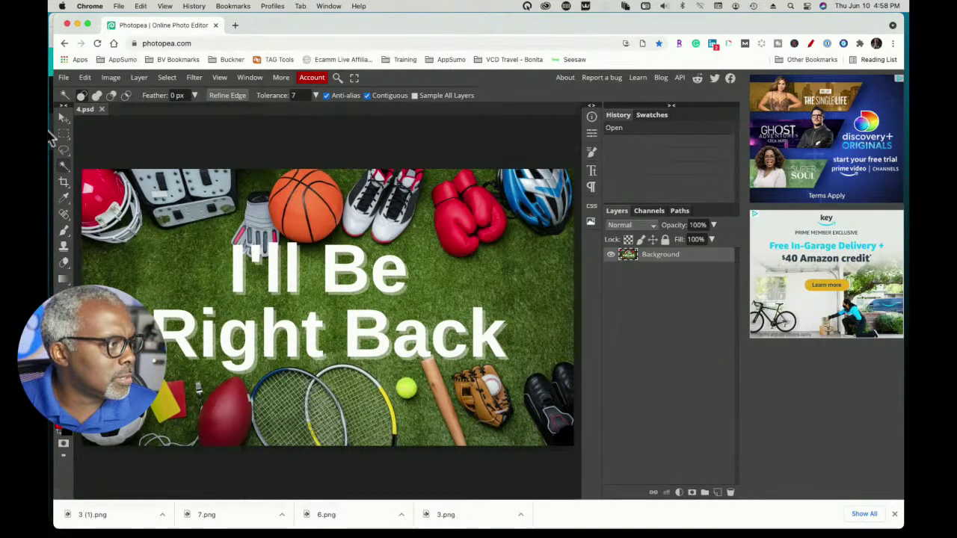
{"action": "left_click", "coordinate": [101, 110]}
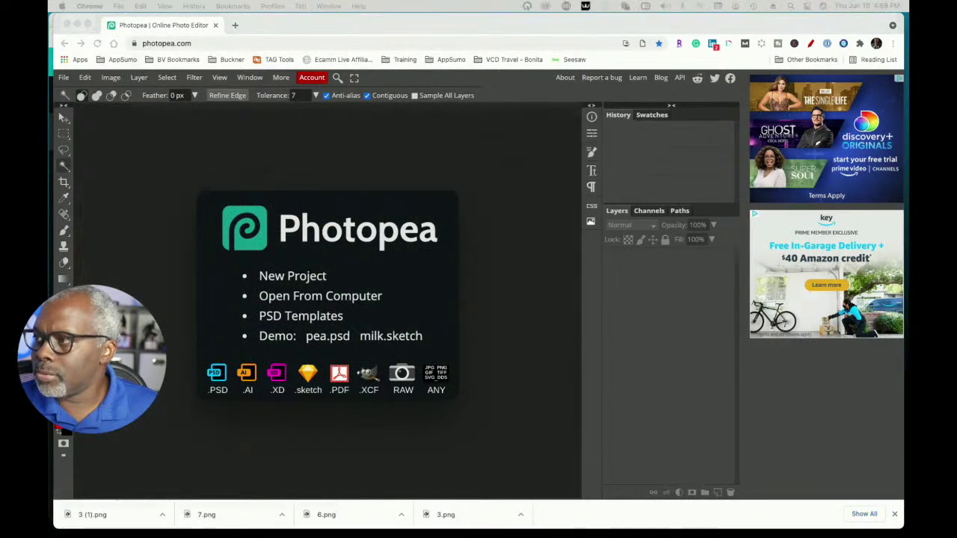
- Open layout image 2, clear the brown rectangle beside the topic list with the Magic Wand, and deselect
{"action": "left_click_drag", "start_coordinate": [97, 299], "coordinate": [299, 257]}
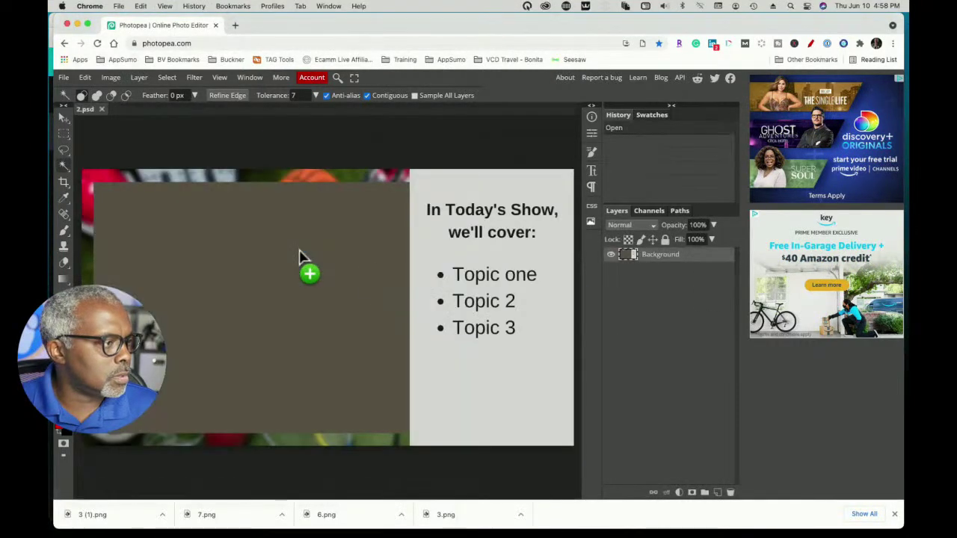
{"action": "left_click", "coordinate": [169, 233]}
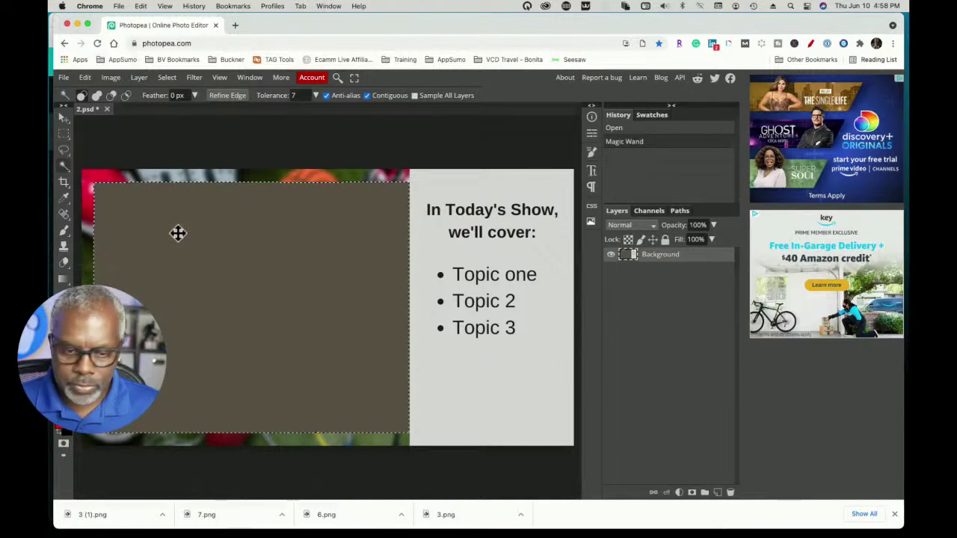
{"action": "key", "text": "Delete"}
{"action": "key", "text": "Delete"}
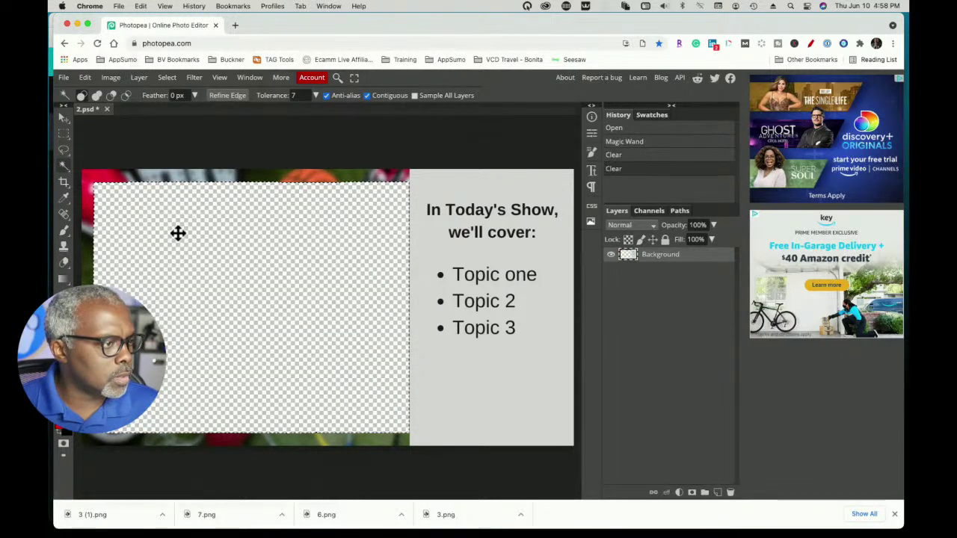
{"action": "key", "text": "super+d"}
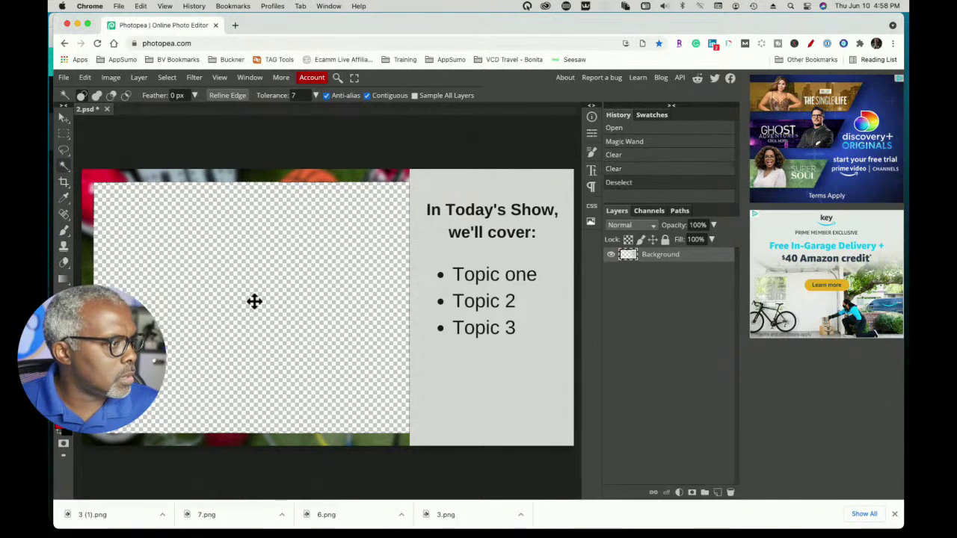
- Export the topic-list layout 2 as a PNG at its default size and quality
{"action": "left_click", "coordinate": [63, 78]}
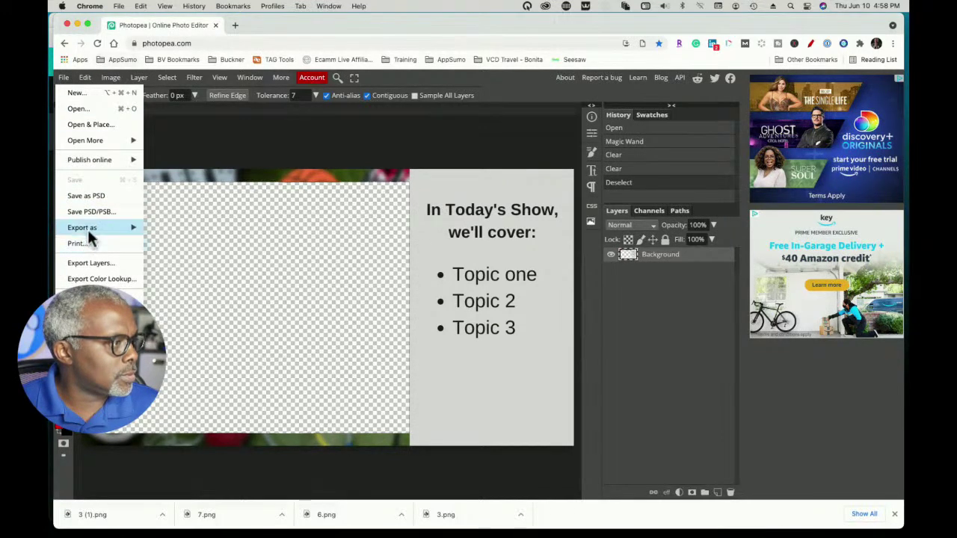
{"action": "mouse_move", "coordinate": [88, 232]}
{"action": "left_click", "coordinate": [188, 225]}
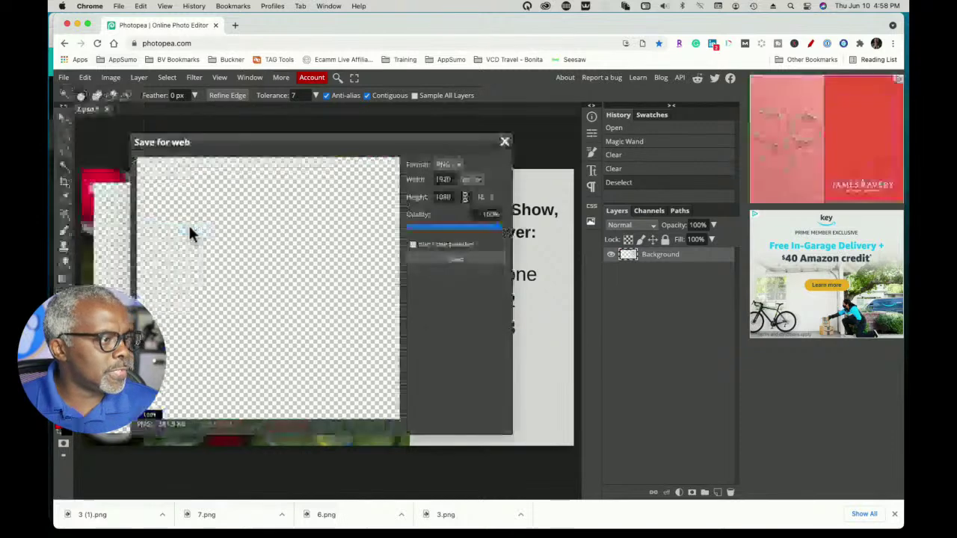
{"action": "left_click", "coordinate": [442, 260]}
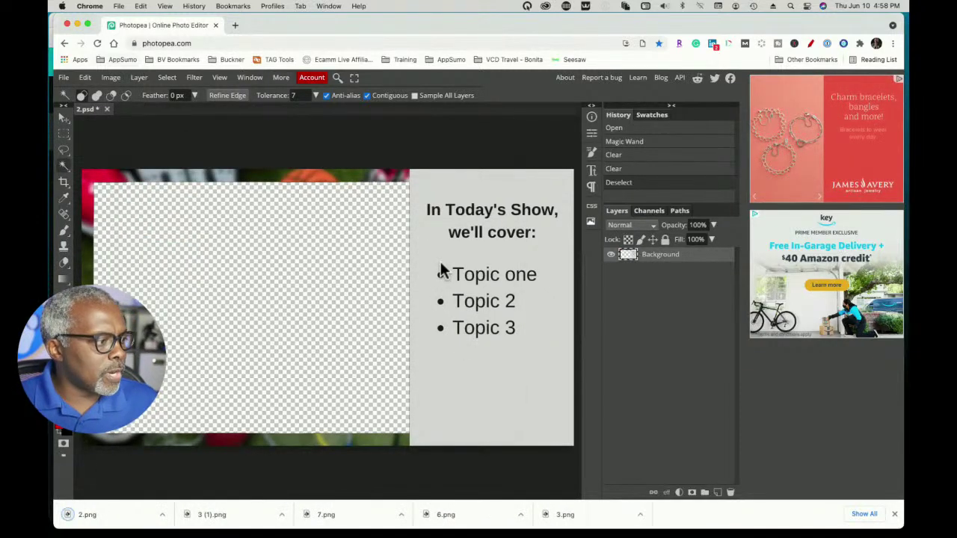
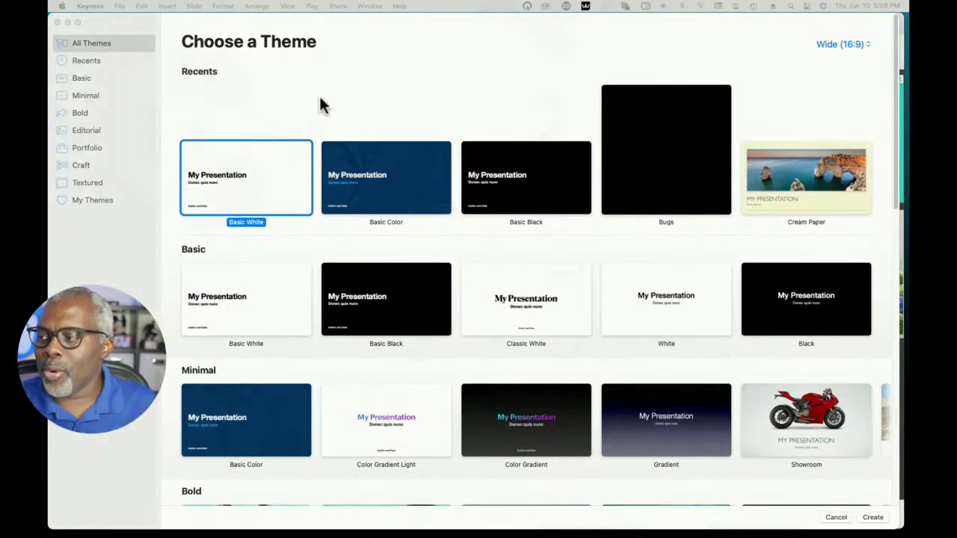
- Start a Keynote presentation with the Basic White theme, delete the title slide's placeholders, and set the slide background to No Fill
{"action": "left_click", "coordinate": [235, 183]}
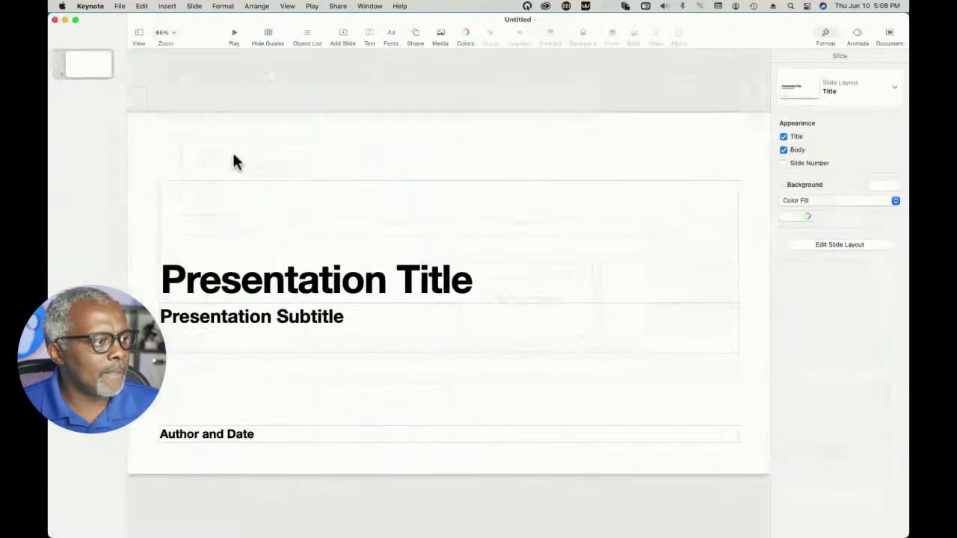
{"action": "left_click_drag", "start_coordinate": [233, 145], "coordinate": [496, 451]}
{"action": "key", "text": "Delete"}
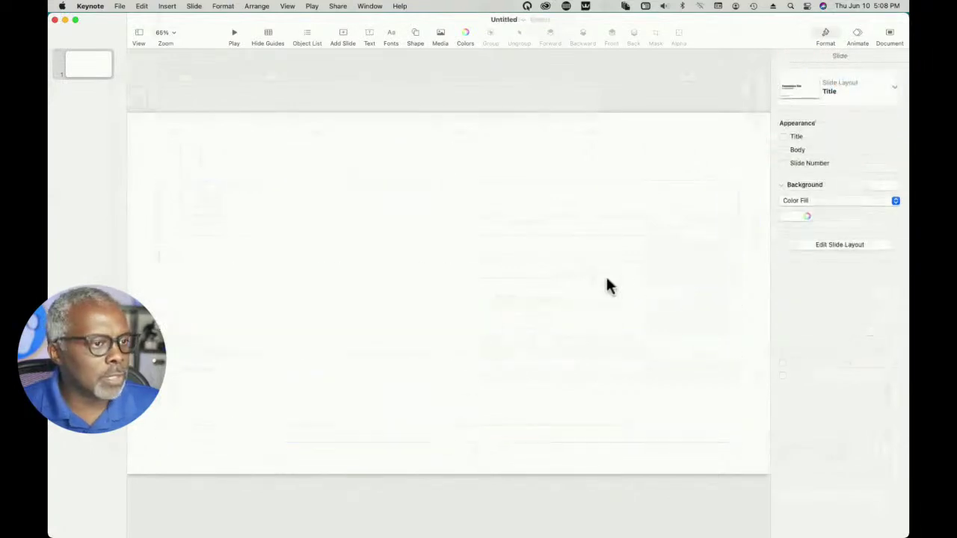
{"action": "left_click", "coordinate": [800, 203]}
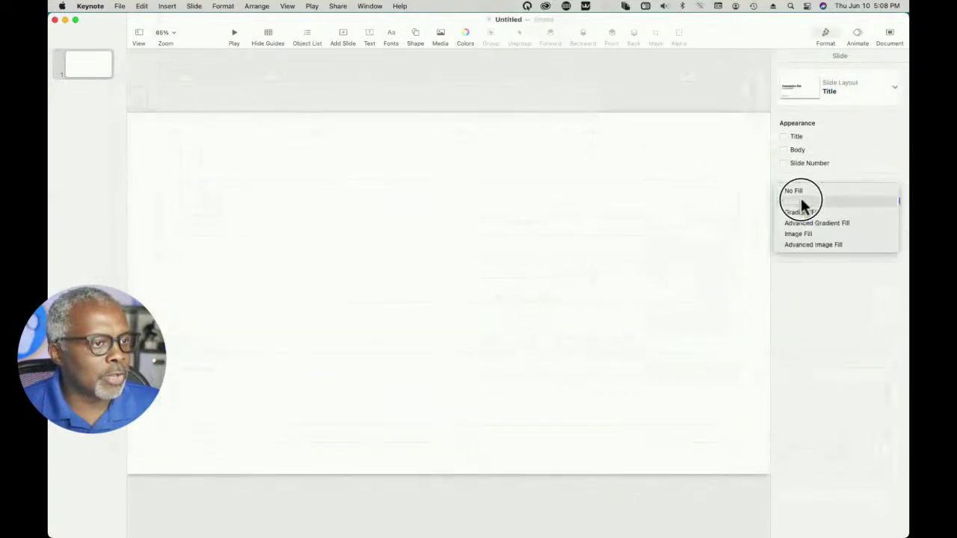
{"action": "left_click", "coordinate": [799, 191]}
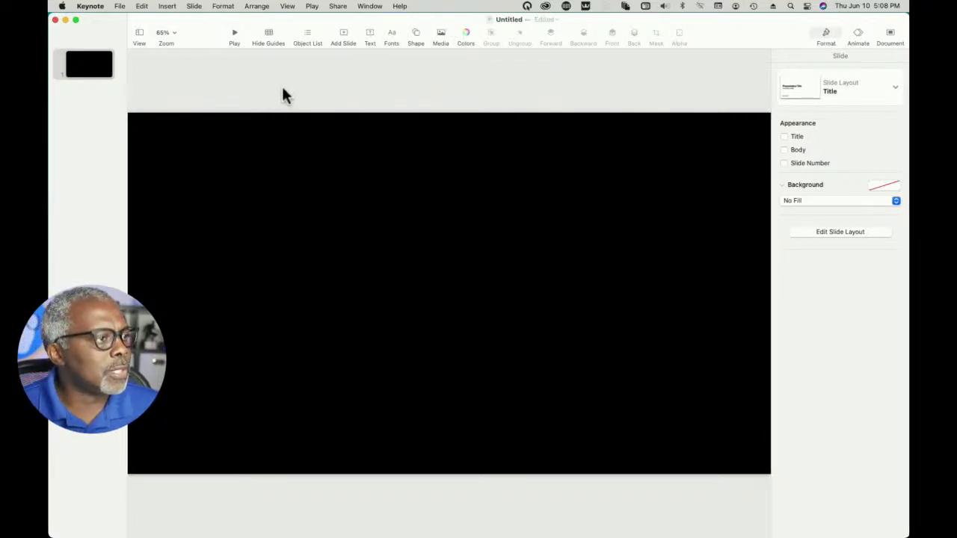
- Insert a rectangle with the blue shape style and stretch it into a full-height panel along the slide's right edge
{"action": "left_click", "coordinate": [416, 38]}
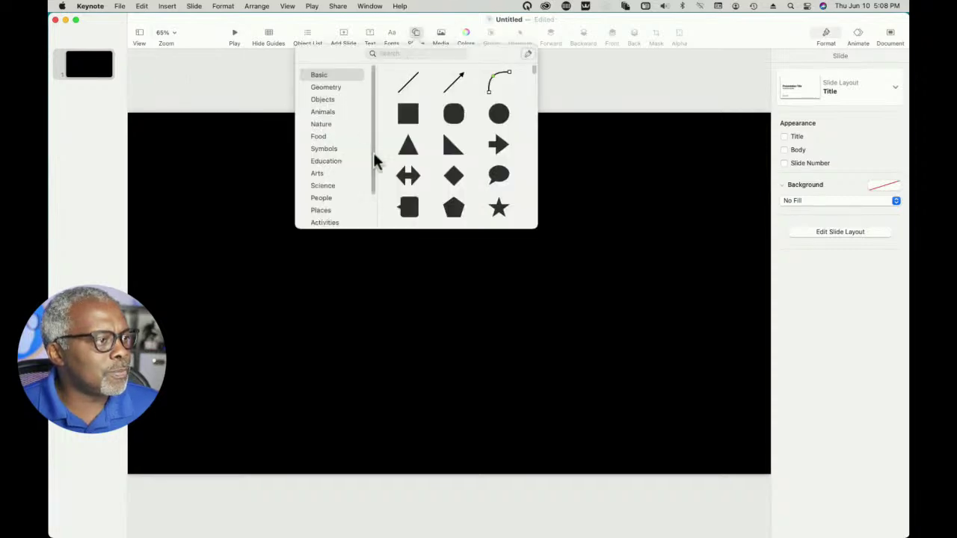
{"action": "left_click", "coordinate": [407, 114]}
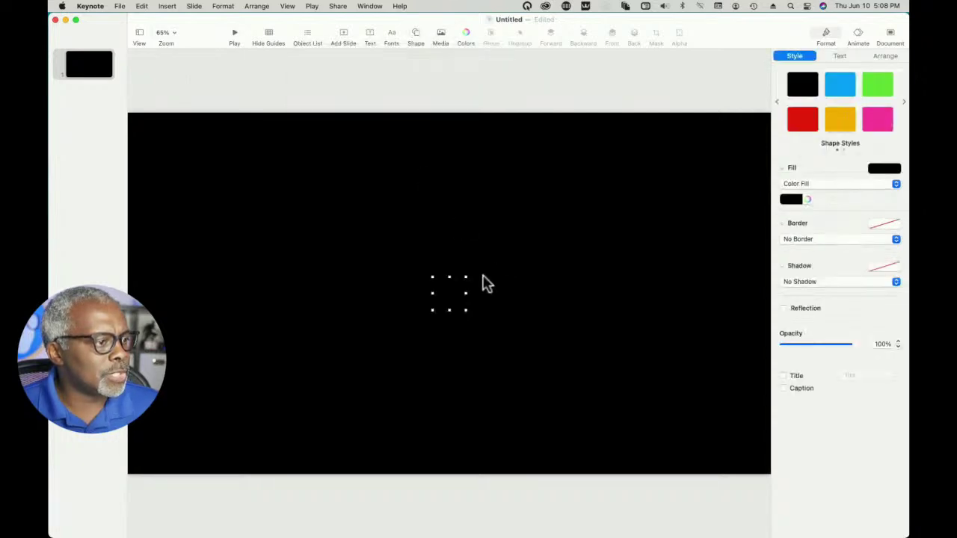
{"action": "left_click", "coordinate": [836, 89]}
{"action": "left_click_drag", "start_coordinate": [449, 310], "coordinate": [448, 472]}
{"action": "left_click_drag", "start_coordinate": [466, 374], "coordinate": [716, 182]}
{"action": "left_click_drag", "start_coordinate": [699, 298], "coordinate": [699, 494]}
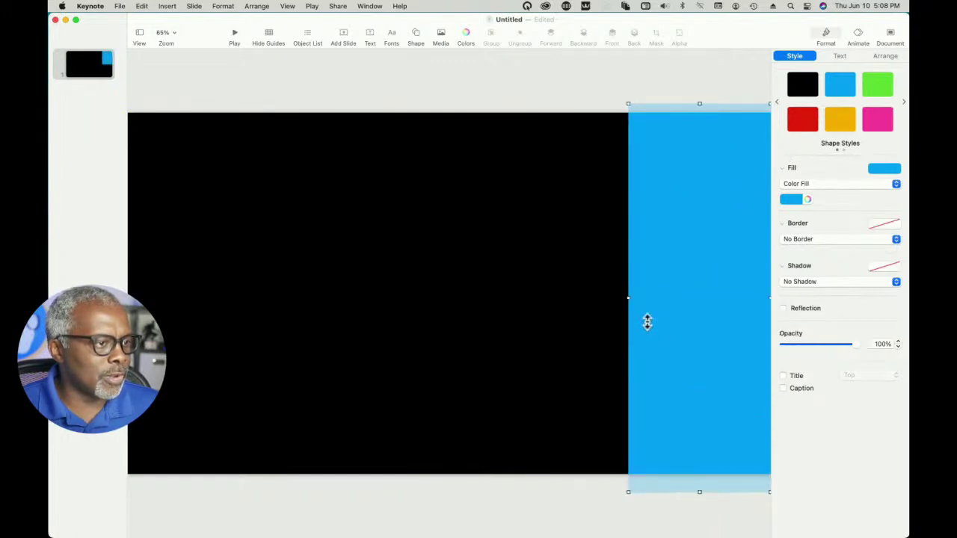
{"action": "left_click_drag", "start_coordinate": [626, 297], "coordinate": [593, 298]}
- Zoom the slide out to 50% and widen the blue panel slightly toward the slide's center
{"action": "left_click", "coordinate": [170, 36]}
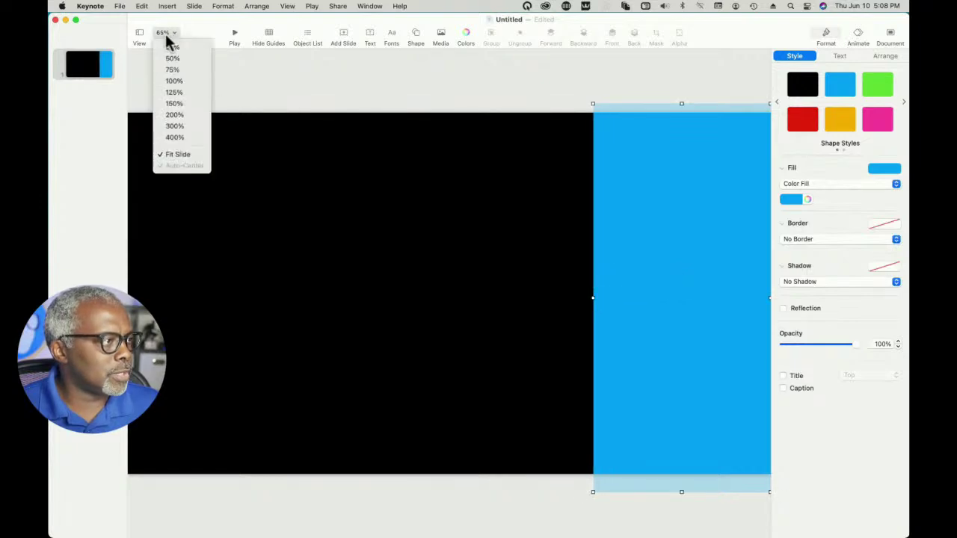
{"action": "left_click", "coordinate": [177, 68]}
{"action": "left_click", "coordinate": [369, 104]}
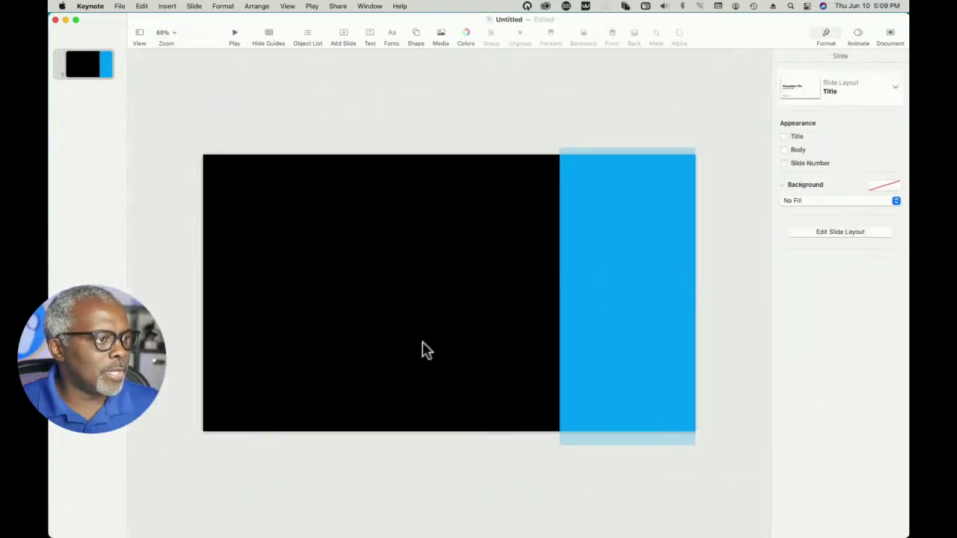
{"action": "left_click", "coordinate": [605, 319]}
{"action": "left_click_drag", "start_coordinate": [558, 297], "coordinate": [547, 293]}
{"action": "left_click", "coordinate": [447, 136]}
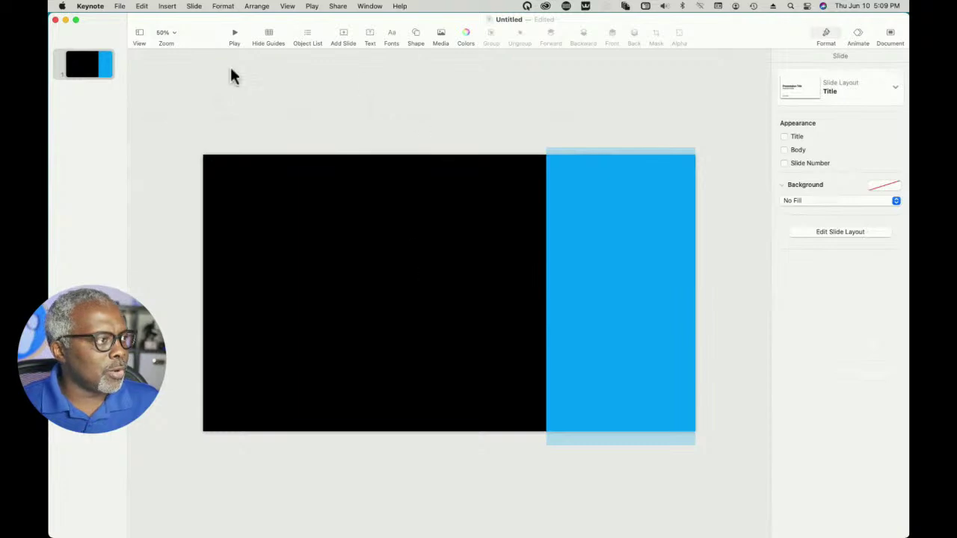
- Show the object list and place a new text box on the upper part of the blue panel
{"action": "left_click", "coordinate": [307, 38]}
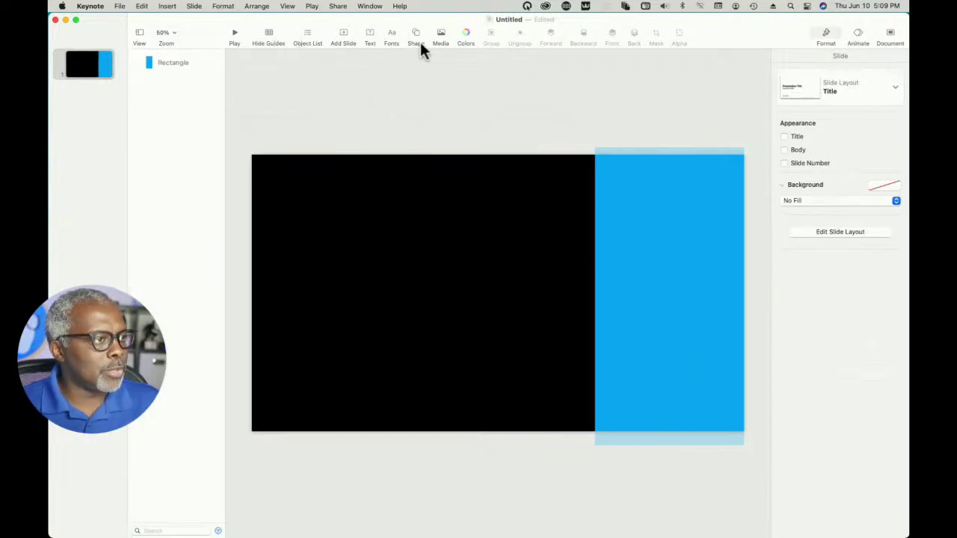
{"action": "left_click", "coordinate": [370, 35]}
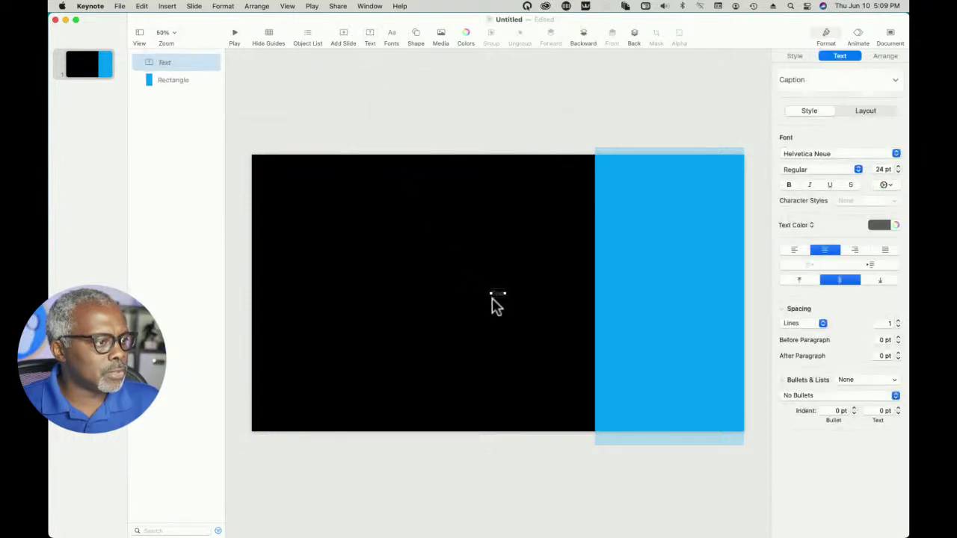
{"action": "left_click_drag", "start_coordinate": [498, 302], "coordinate": [653, 208]}
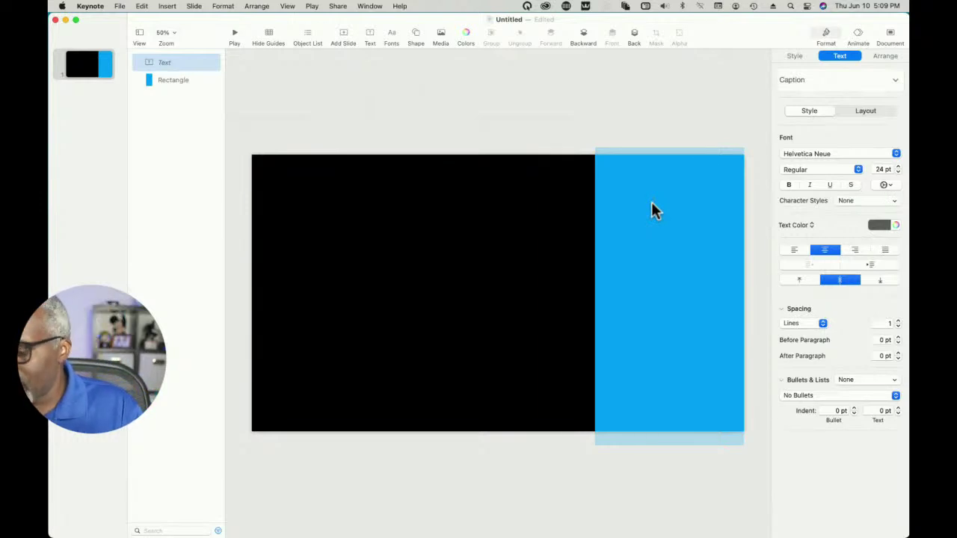
- Enter the heading "Today's topics:" followed by a blank line and a bulleted list of Topic 1, Topic 2 and Topic 3
{"action": "type", "text": "Today's top..."}
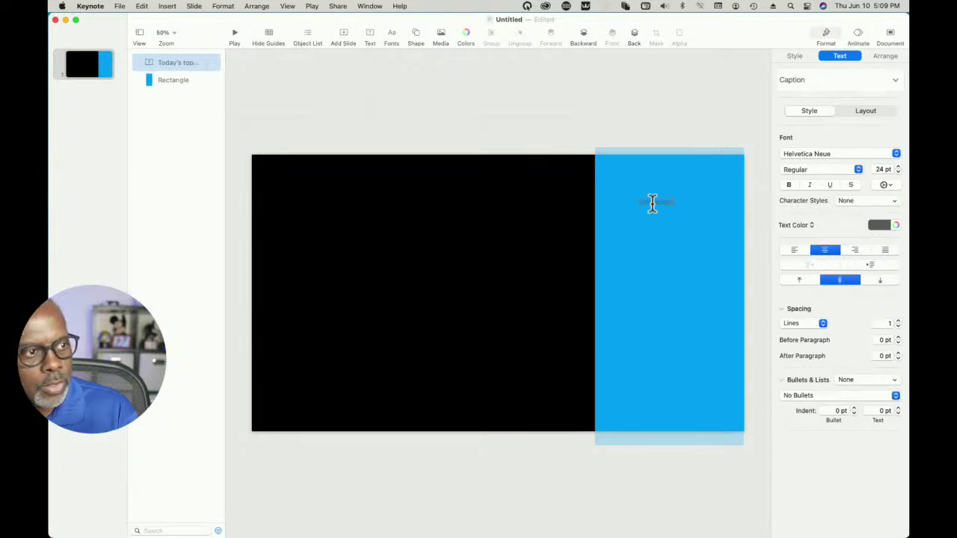
{"action": "key", "text": "Return"}
{"action": "key", "text": "Return"}
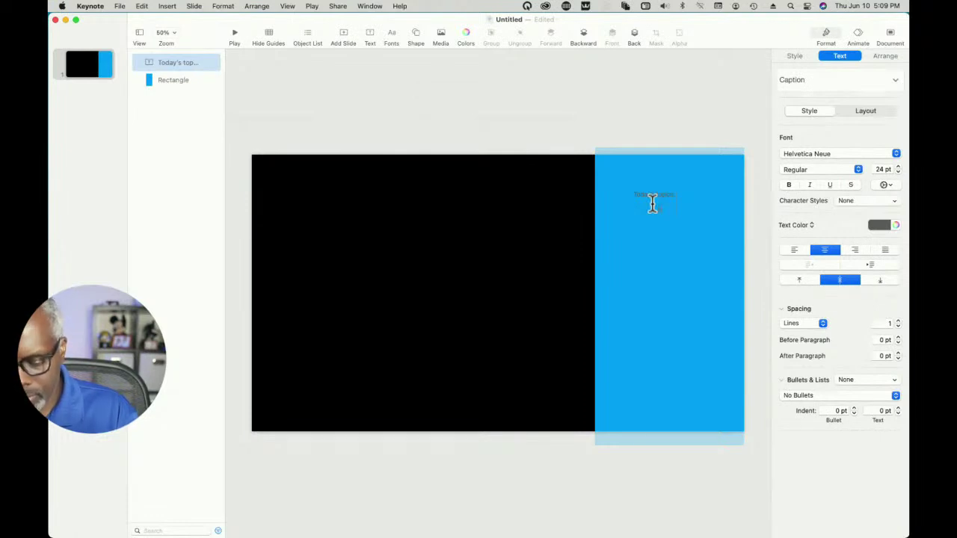
{"action": "type", "text": "* "}
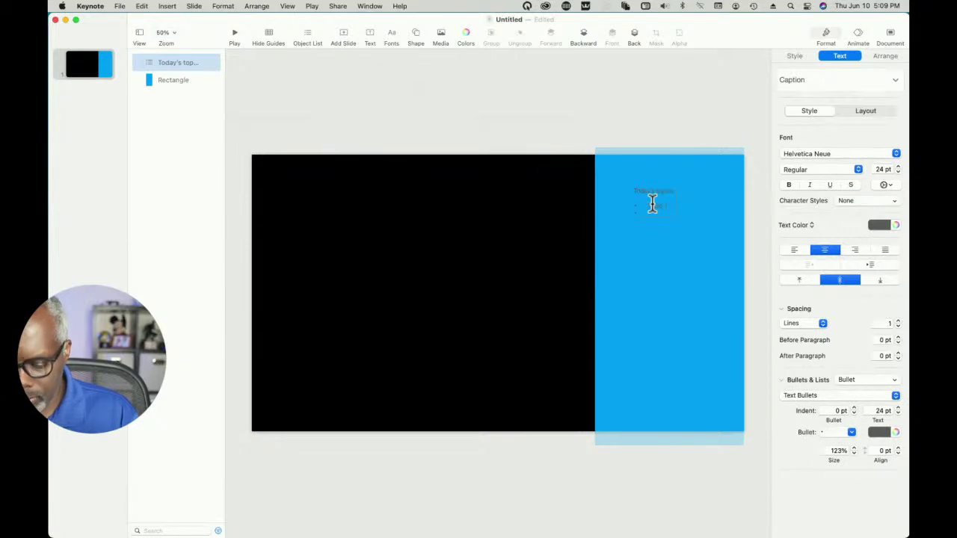
{"action": "type", "text": "2"}
{"action": "key", "text": "Return"}
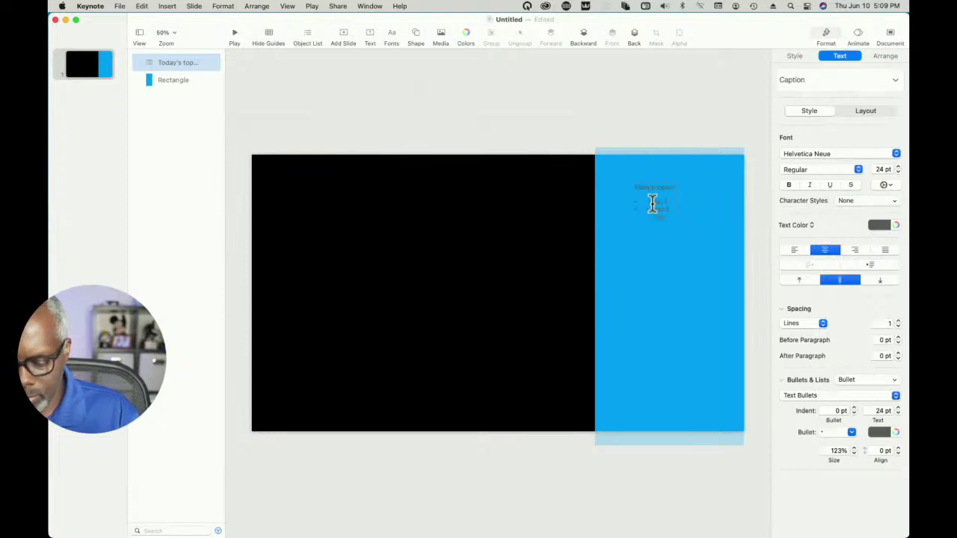
{"action": "type", "text": "Topic 3"}
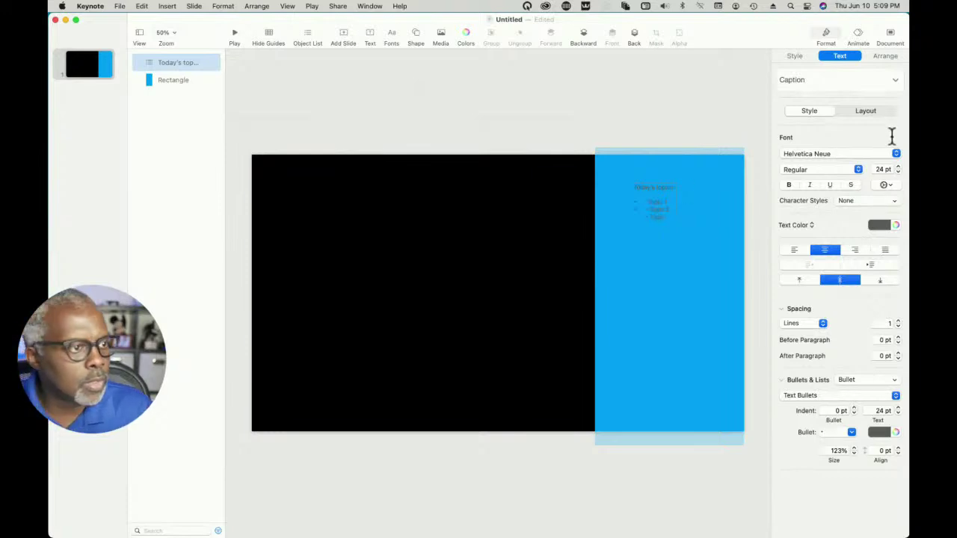
- Color all the topic text white, enlarge it to 68 pt, and move the text box so it fits inside the blue panel
{"action": "left_click_drag", "start_coordinate": [649, 186], "coordinate": [673, 238]}
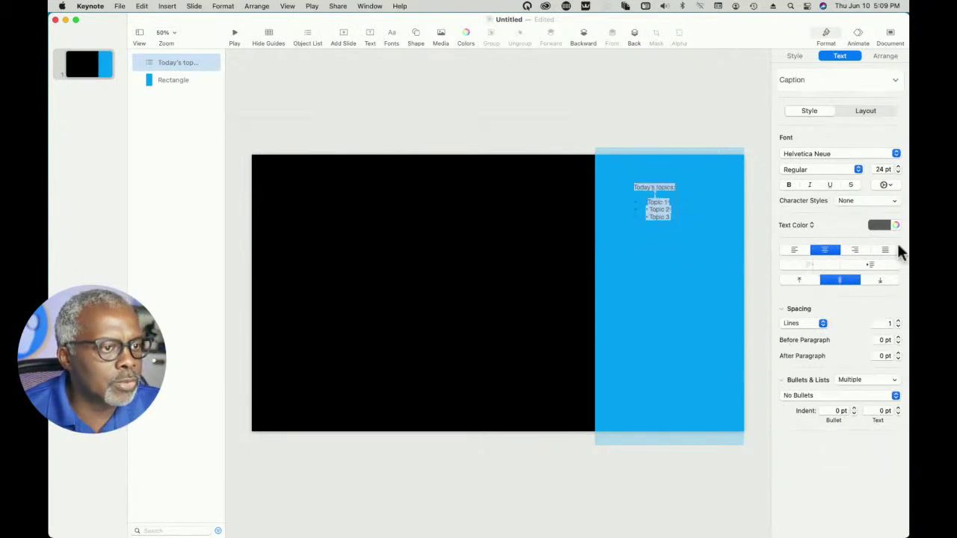
{"action": "left_click", "coordinate": [894, 225]}
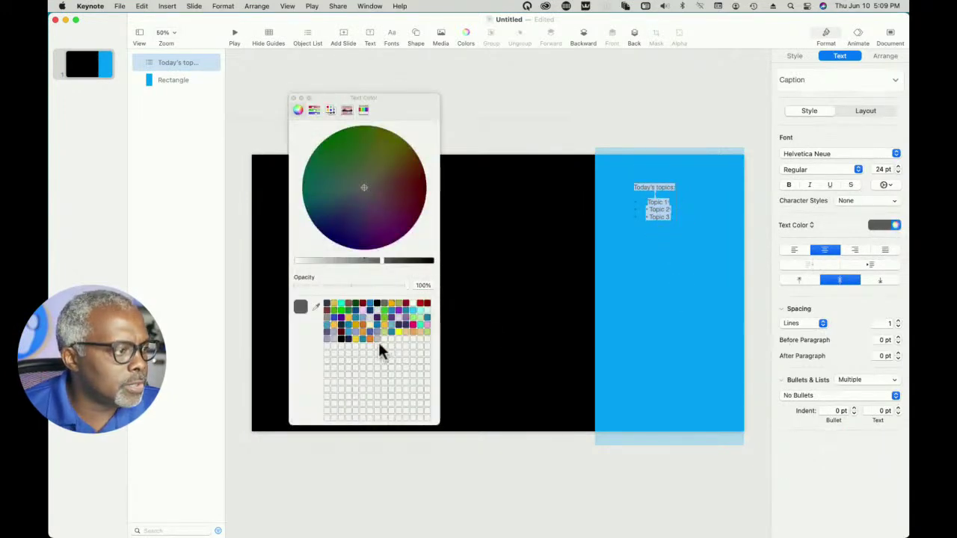
{"action": "left_click", "coordinate": [295, 260]}
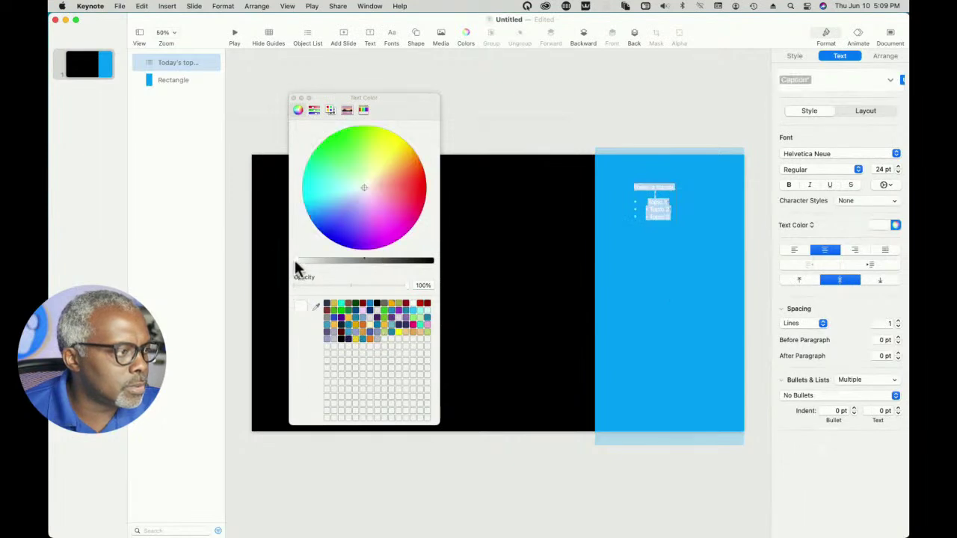
{"action": "left_click", "coordinate": [898, 166]}
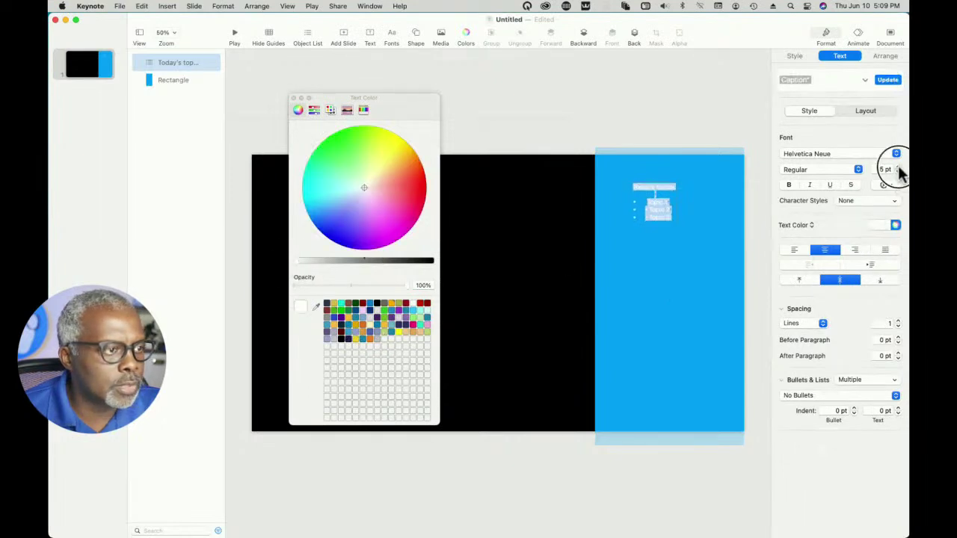
{"action": "left_click_drag", "start_coordinate": [899, 169], "coordinate": [899, 169]}
{"action": "left_click", "coordinate": [594, 130]}
{"action": "left_click_drag", "start_coordinate": [647, 171], "coordinate": [664, 214]}
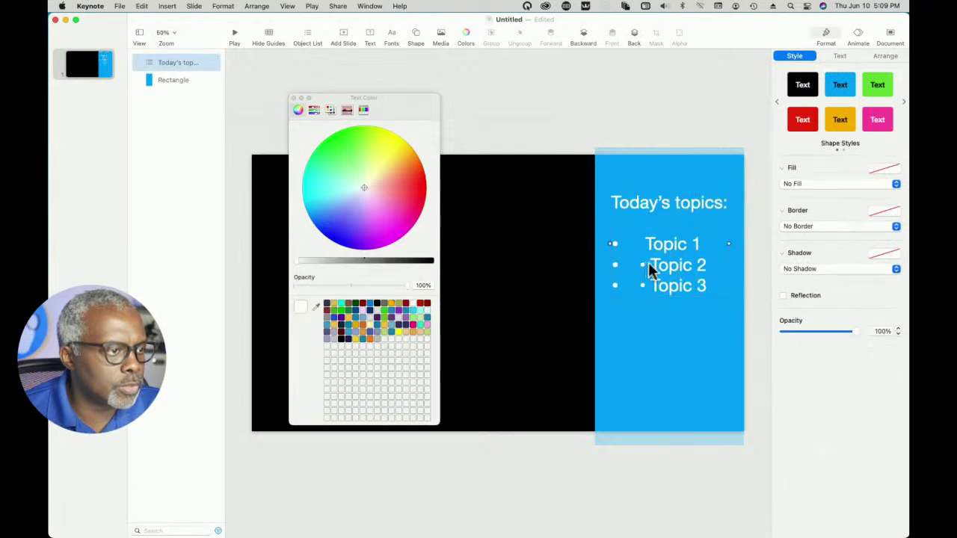
- Remove the extra bullets before Topic 2 and Topic 3, and left-align the three topic lines
{"action": "left_click", "coordinate": [647, 261]}
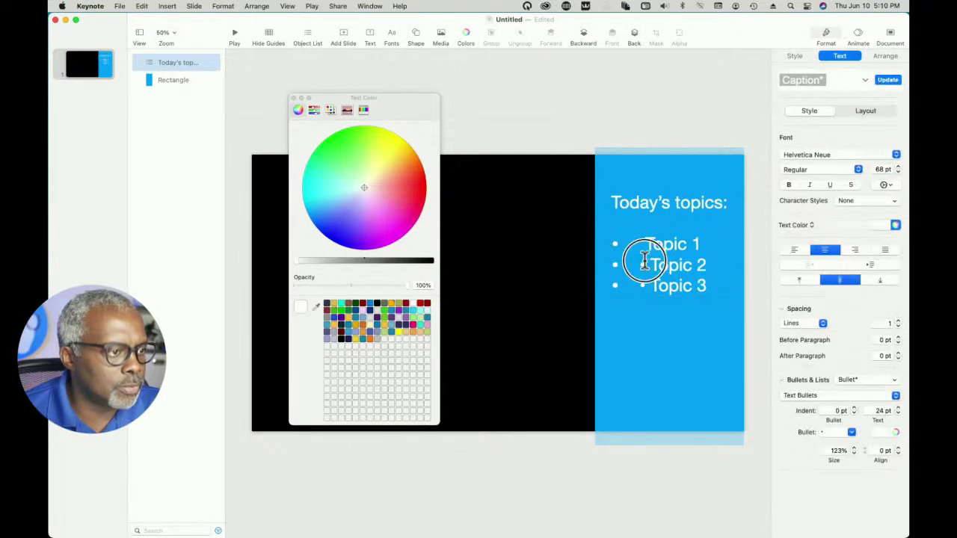
{"action": "key", "text": "BackSpace"}
{"action": "left_click", "coordinate": [644, 285]}
{"action": "key", "text": "BackSpace"}
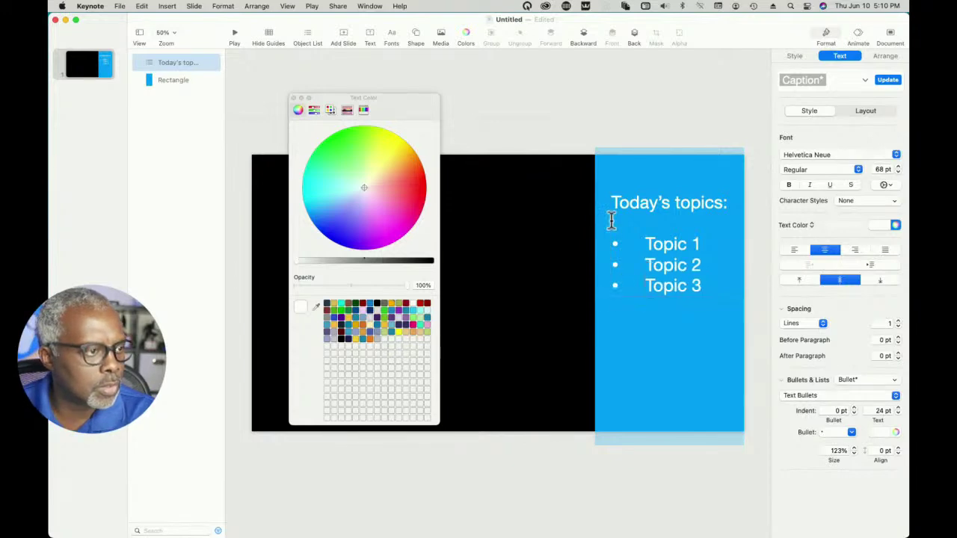
{"action": "left_click_drag", "start_coordinate": [617, 242], "coordinate": [633, 290]}
{"action": "left_click", "coordinate": [794, 250]}
{"action": "left_click", "coordinate": [637, 252]}
- Make the "Today's topics:" heading bold and slightly larger, and close the color picker
{"action": "left_click_drag", "start_coordinate": [614, 202], "coordinate": [729, 204]}
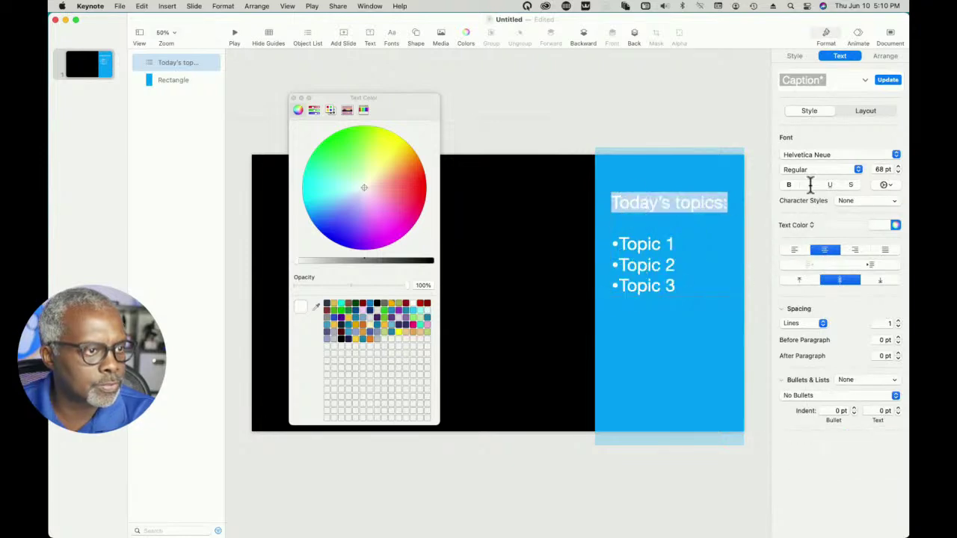
{"action": "left_click", "coordinate": [788, 184]}
{"action": "left_click", "coordinate": [898, 168]}
{"action": "left_click", "coordinate": [898, 168]}
{"action": "left_click", "coordinate": [628, 246]}
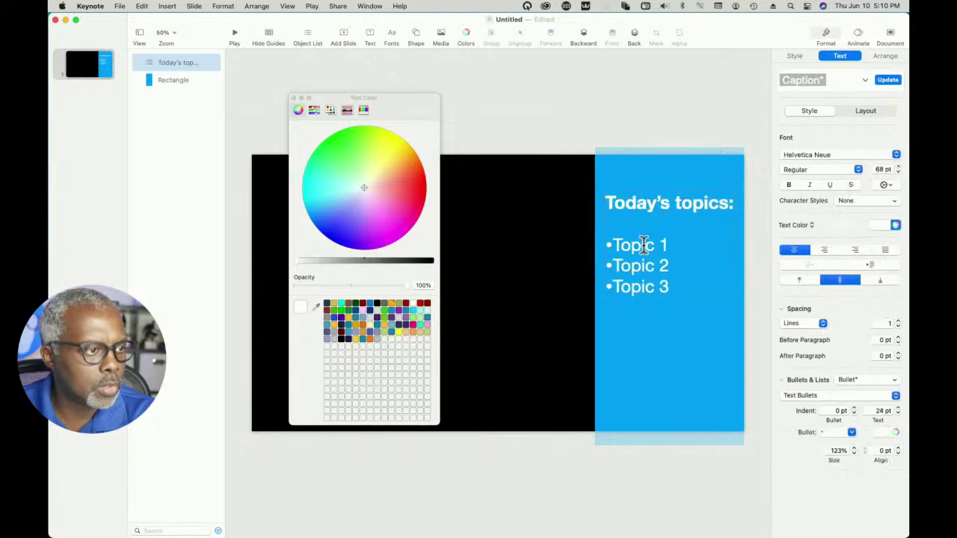
{"action": "left_click", "coordinate": [596, 103]}
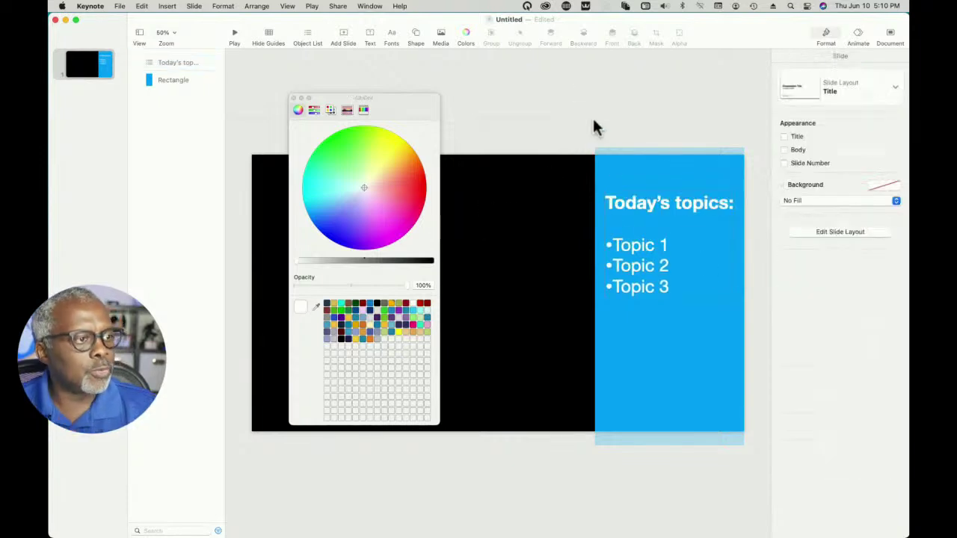
{"action": "left_click", "coordinate": [295, 99]}
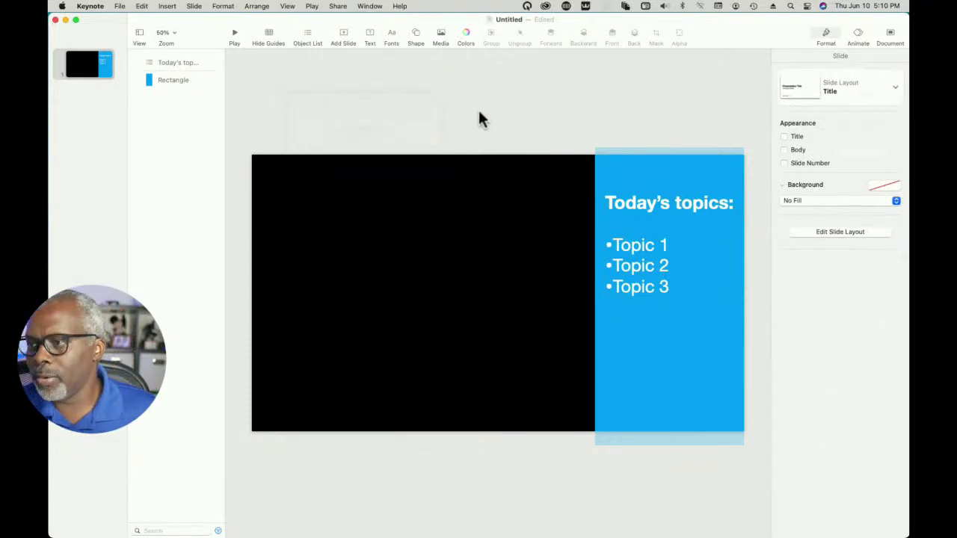
- Group the topics text box and the blue rectangle into a single object
{"action": "left_click", "coordinate": [172, 64]}
{"action": "left_click", "coordinate": [172, 80]}
{"action": "left_click", "coordinate": [171, 63]}
{"action": "left_click", "coordinate": [170, 80]}
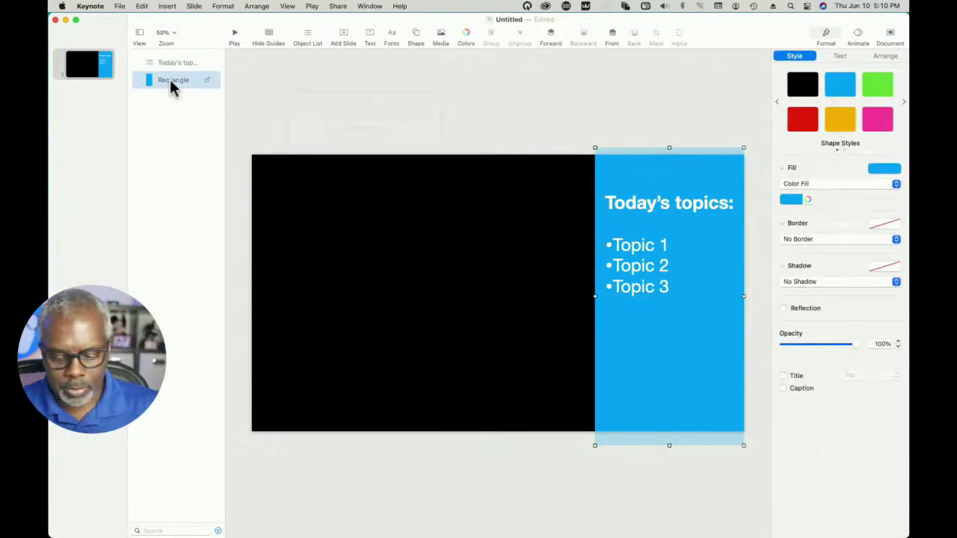
{"action": "left_click", "coordinate": [171, 65], "text": "shift"}
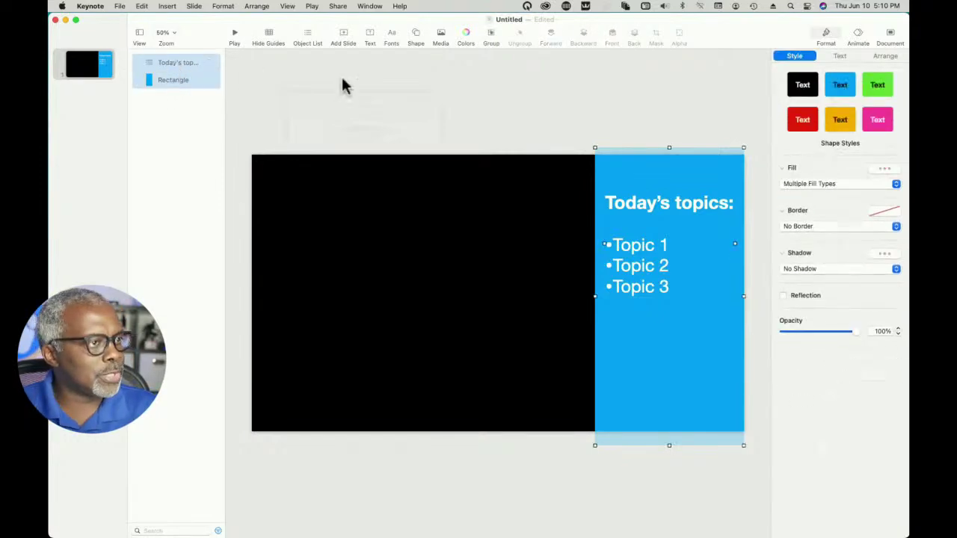
{"action": "left_click", "coordinate": [492, 36]}
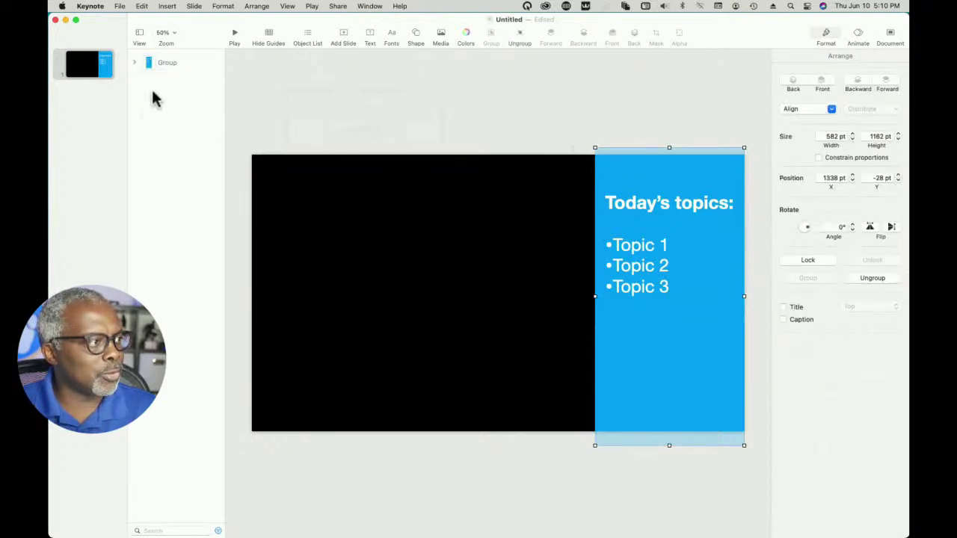
- Give the grouped topics panel a Move In build-in effect running right to left over 1.5 s
{"action": "left_click", "coordinate": [157, 65]}
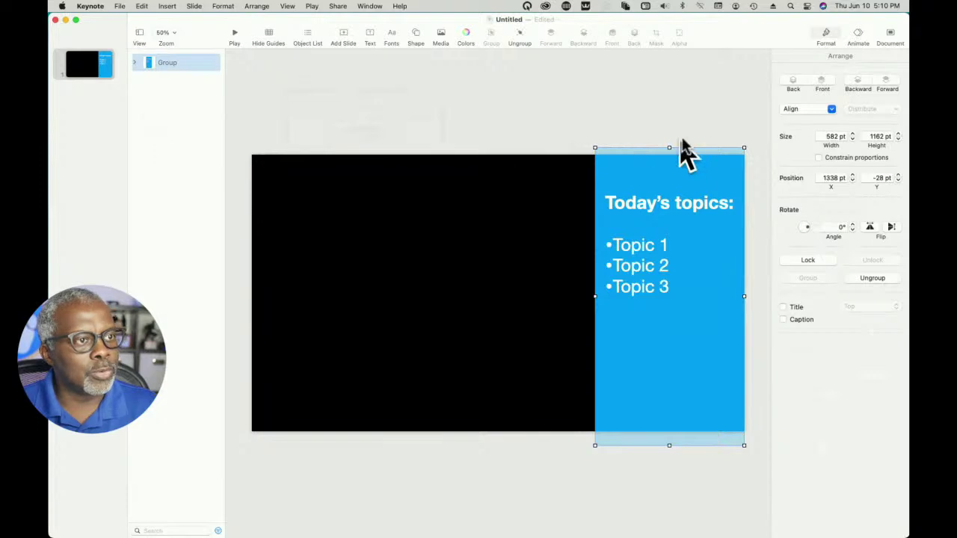
{"action": "left_click", "coordinate": [855, 34]}
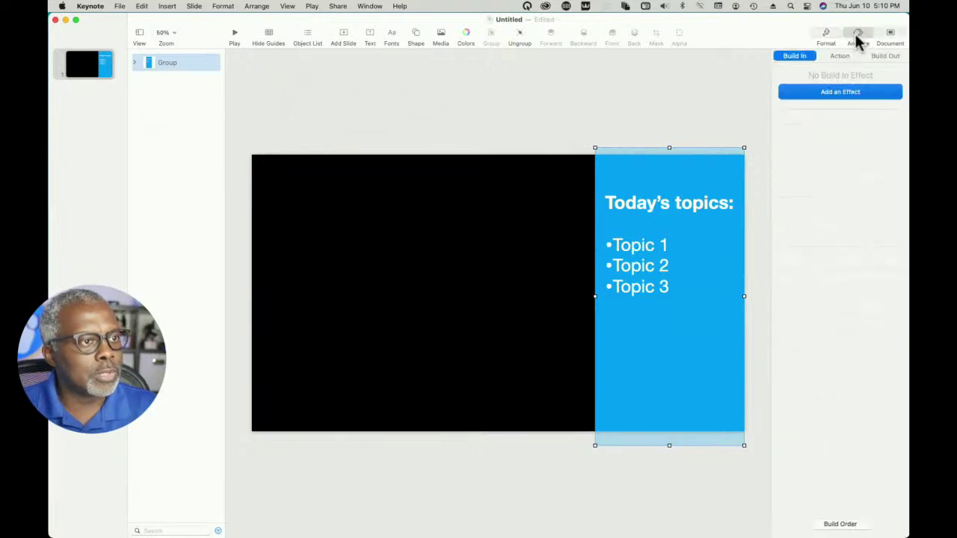
{"action": "left_click", "coordinate": [801, 95]}
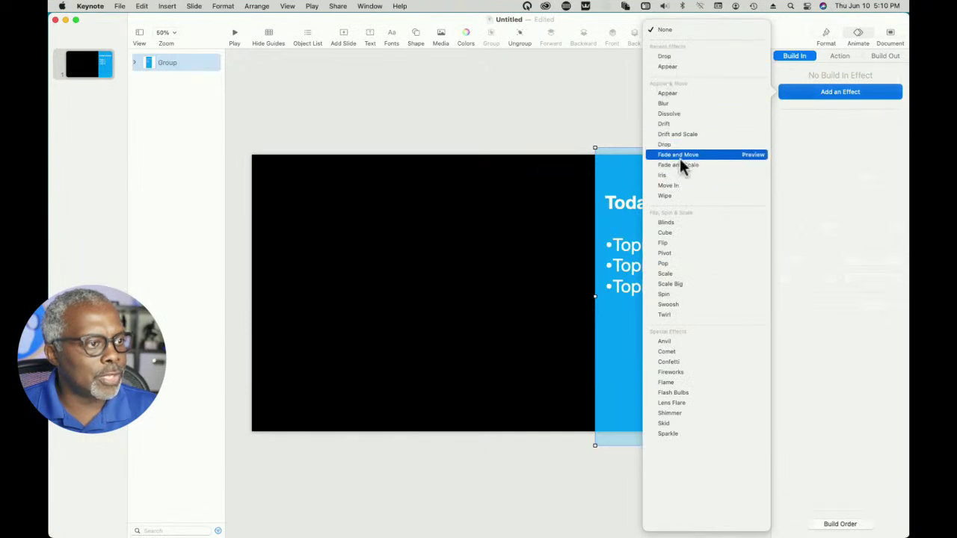
{"action": "left_click", "coordinate": [678, 186]}
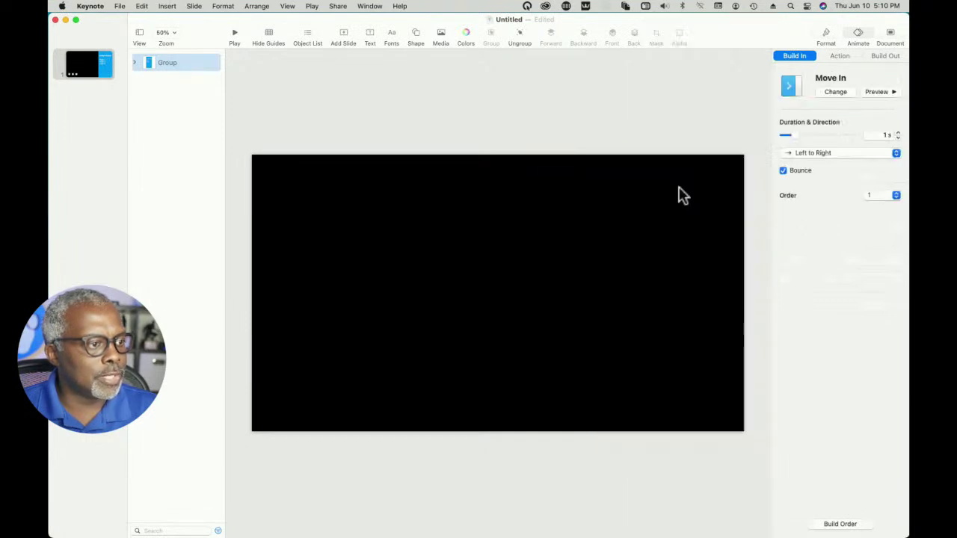
{"action": "left_click", "coordinate": [823, 153]}
{"action": "left_click", "coordinate": [819, 164]}
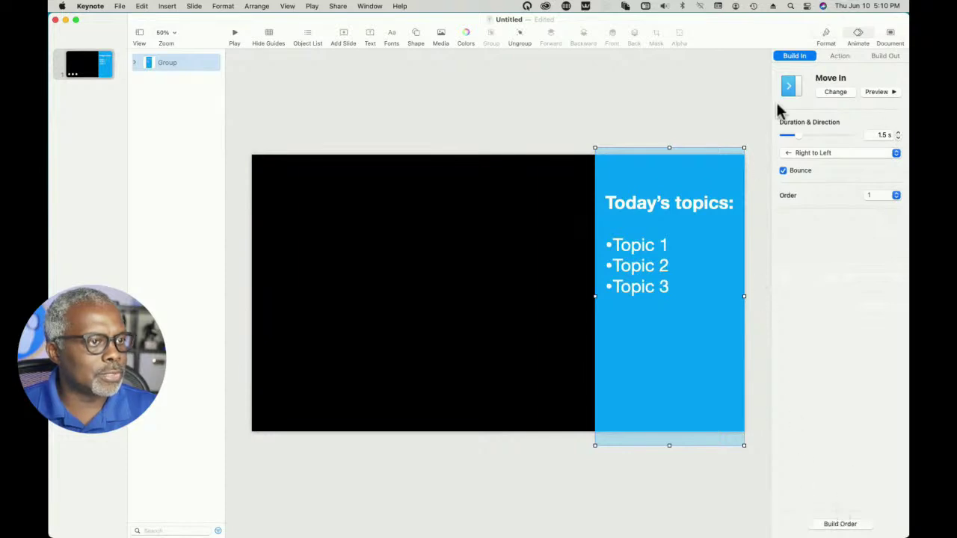
- Set the panel's Move In effect to a 1 s duration without bounce, and preview the animation
{"action": "left_click", "coordinate": [870, 95]}
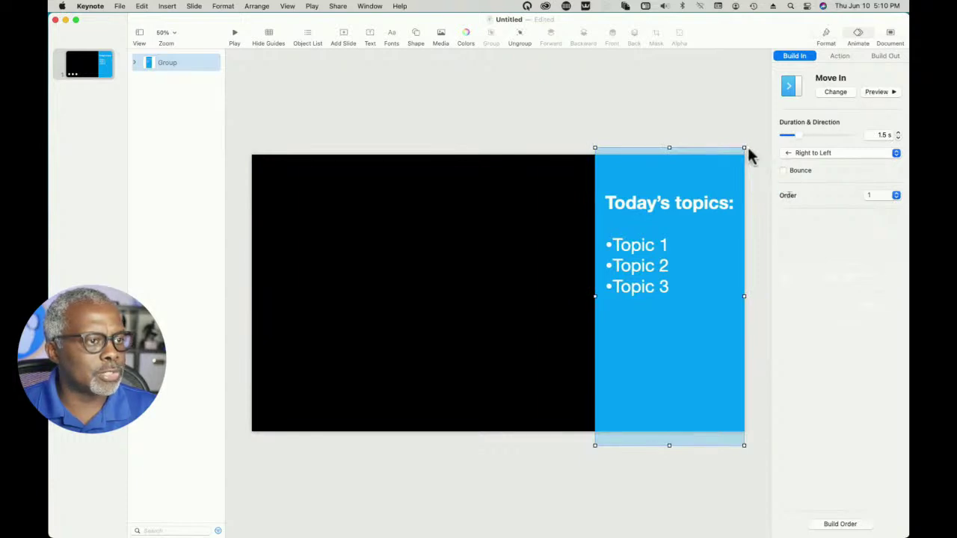
{"action": "left_click", "coordinate": [672, 120]}
{"action": "left_click", "coordinate": [695, 192]}
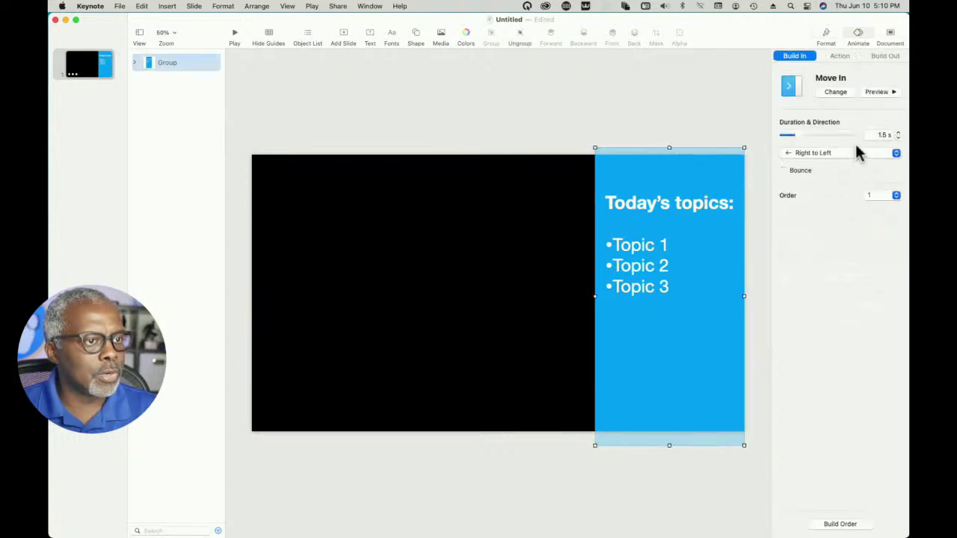
{"action": "left_click", "coordinate": [897, 139]}
{"action": "left_click", "coordinate": [686, 98]}
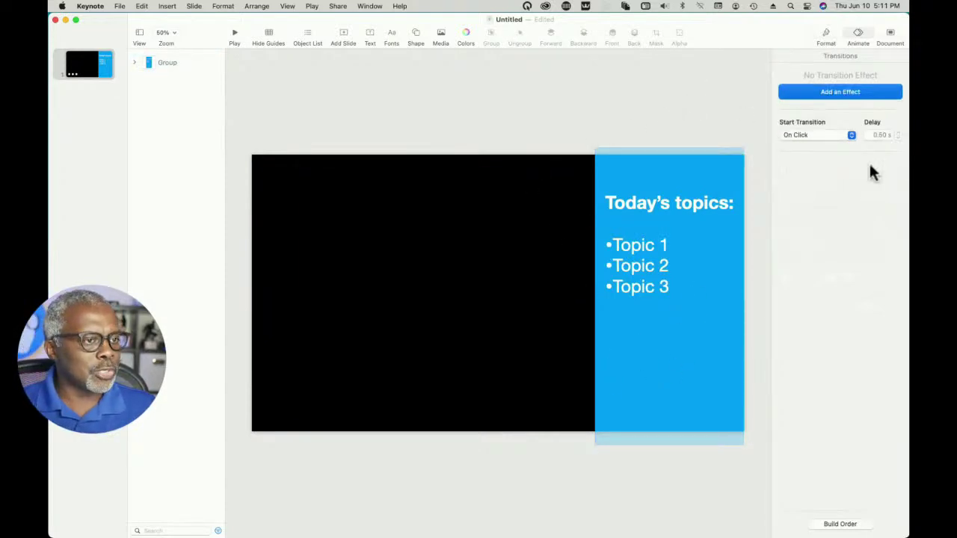
{"action": "left_click", "coordinate": [705, 188]}
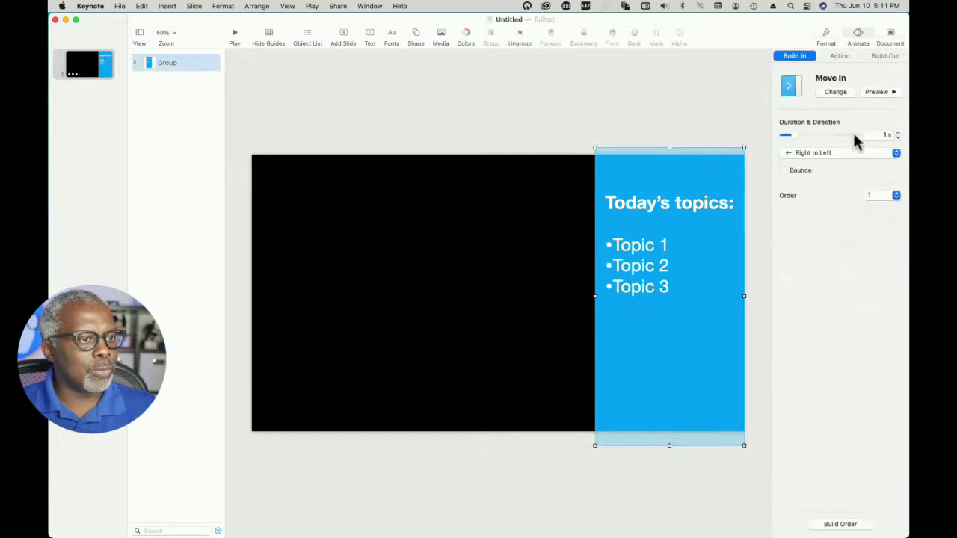
{"action": "left_click", "coordinate": [878, 94]}
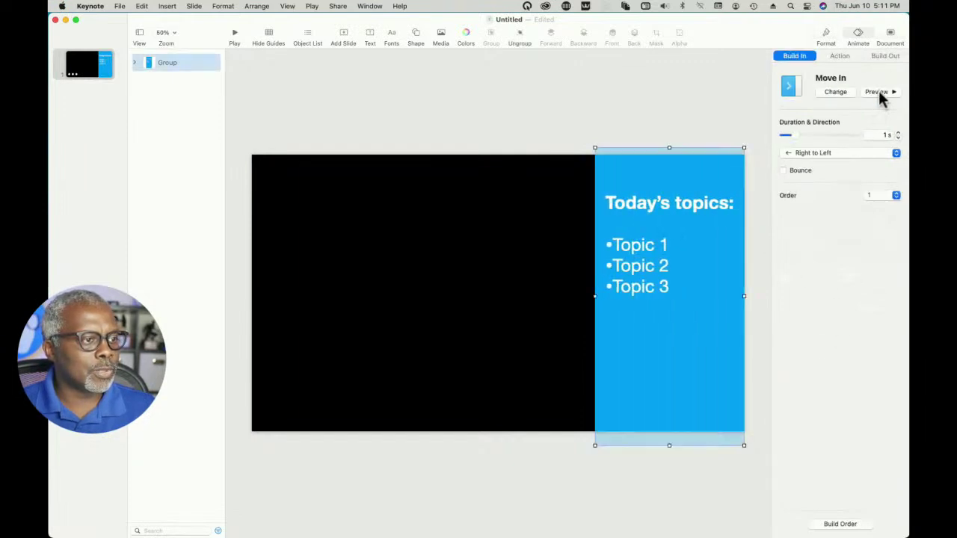
{"action": "left_click", "coordinate": [557, 108]}
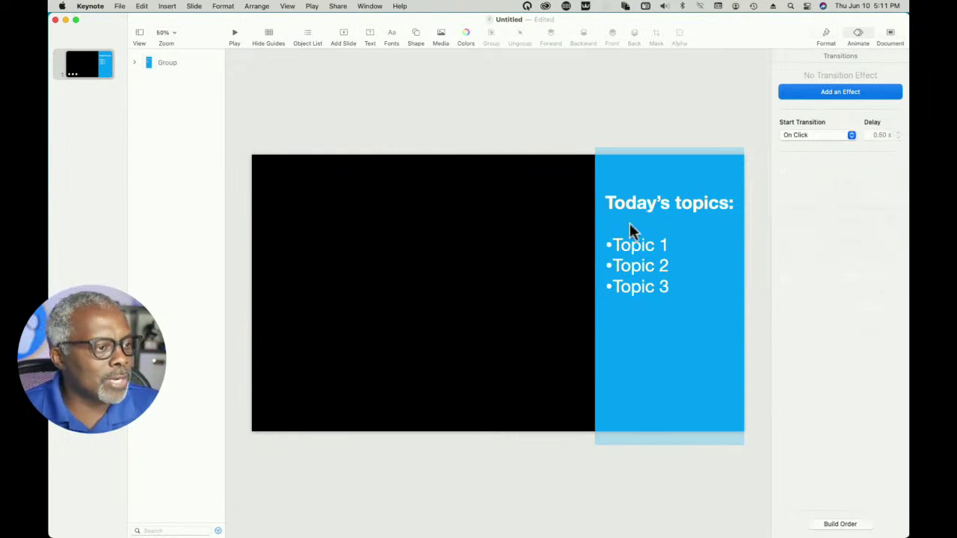
- Export the presentation to the Desktop as bv.mov, a self-playing 1920 x 1080, 30 FPS Apple ProRes 4444 movie with transparent backgrounds
{"action": "left_click", "coordinate": [119, 6]}
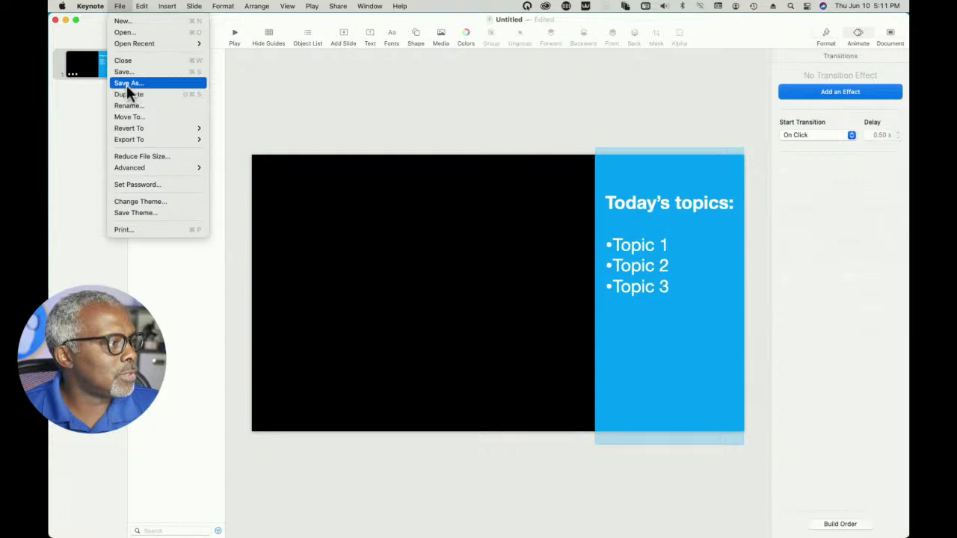
{"action": "mouse_move", "coordinate": [136, 139]}
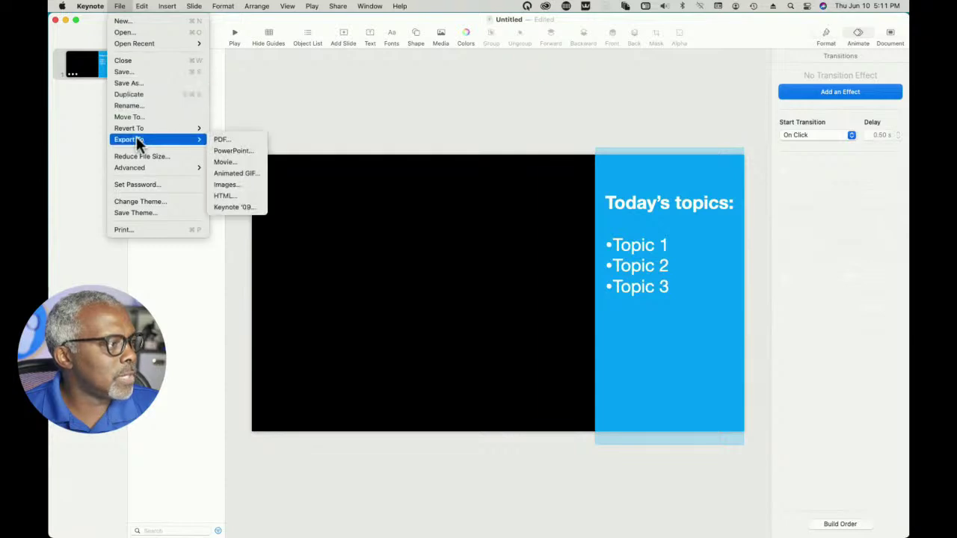
{"action": "left_click", "coordinate": [223, 163]}
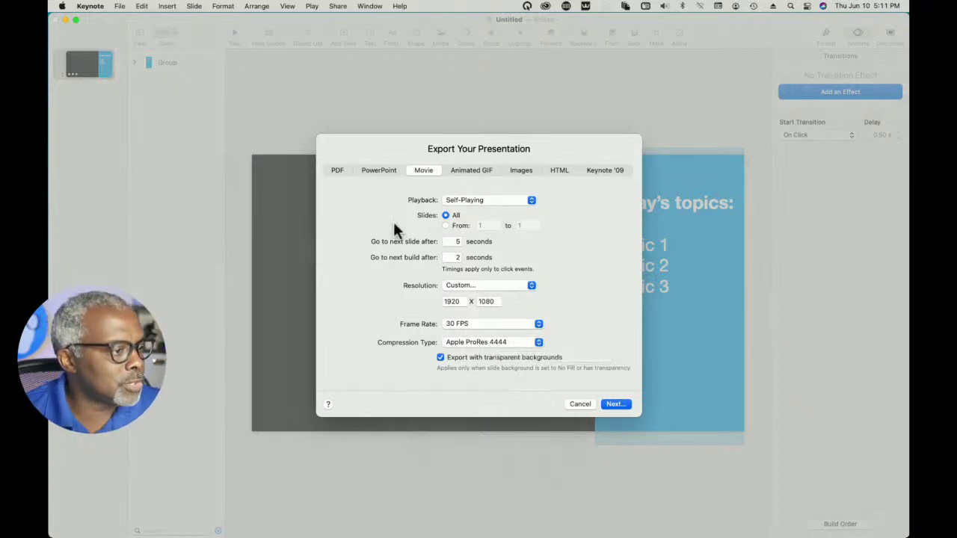
{"action": "left_click", "coordinate": [613, 404]}
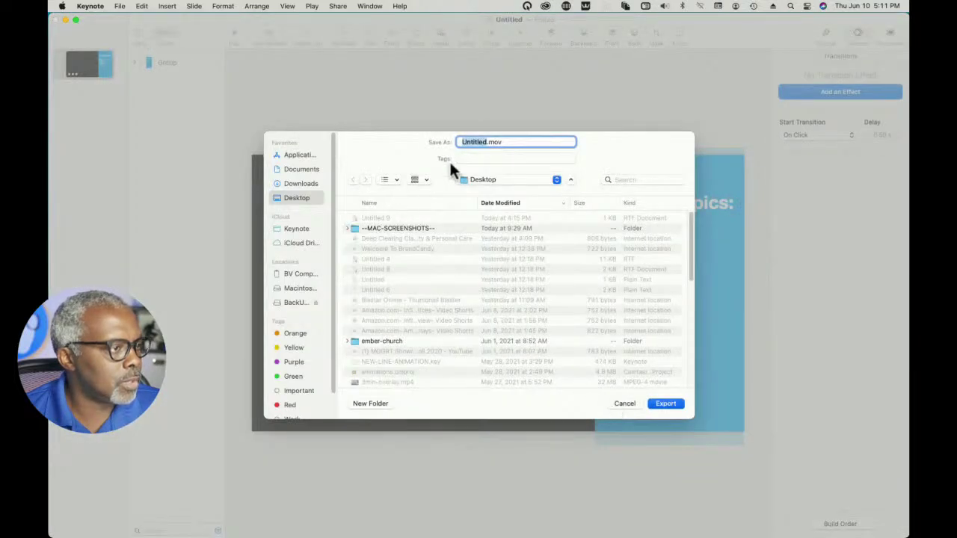
{"action": "type", "text": "bv"}
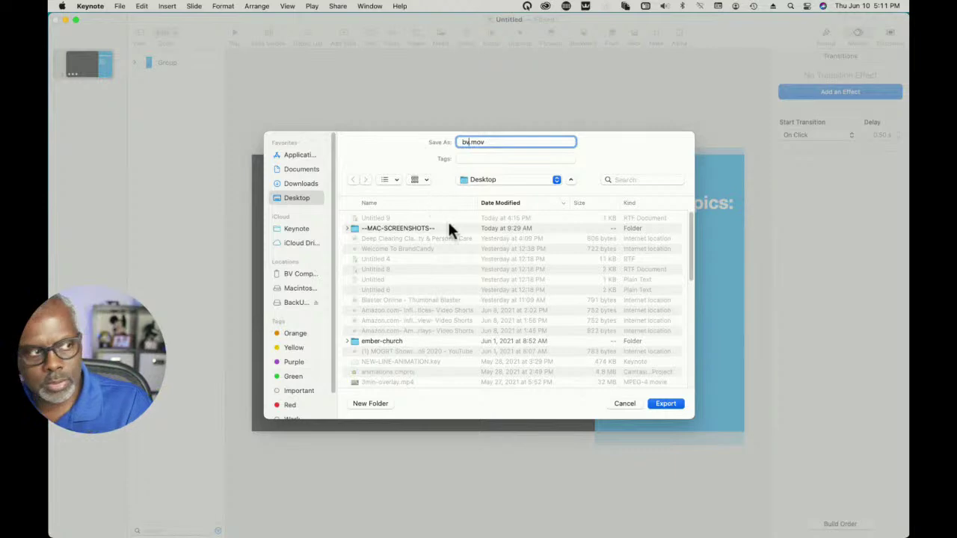
{"action": "left_click", "coordinate": [661, 404]}
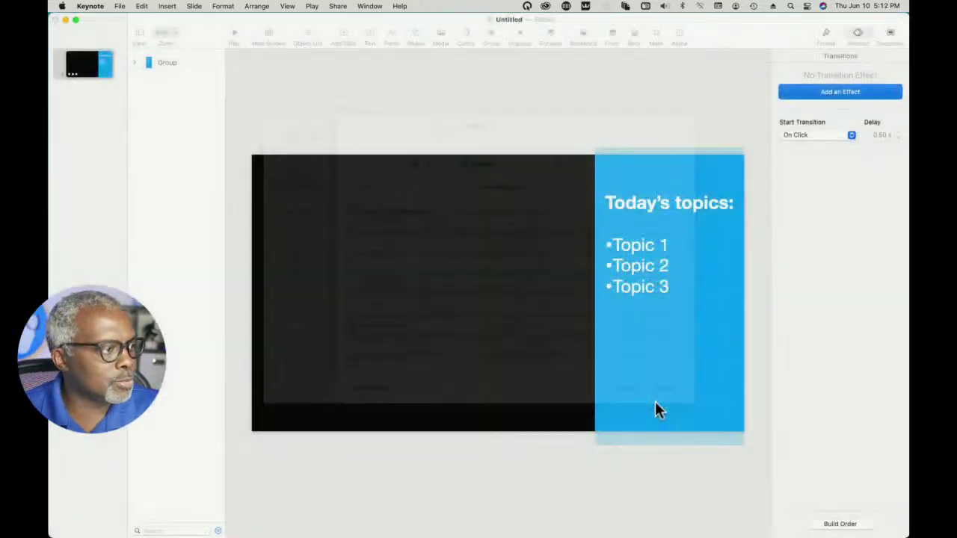